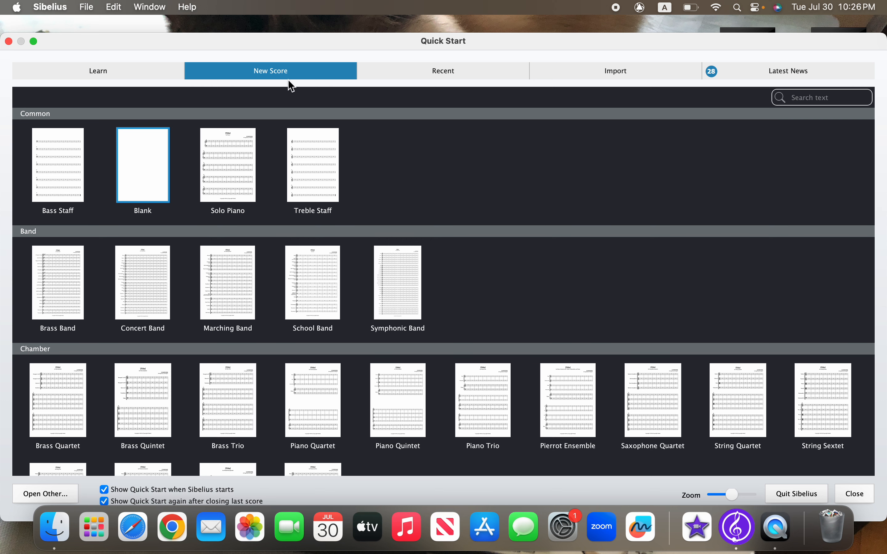
- Start a new score from the Blank template in the Common category
{"action": "scroll", "coordinate": [443, 326], "scroll_direction": "down", "scroll_amount": 4}
{"action": "scroll", "coordinate": [445, 327], "scroll_direction": "down", "scroll_amount": 4}
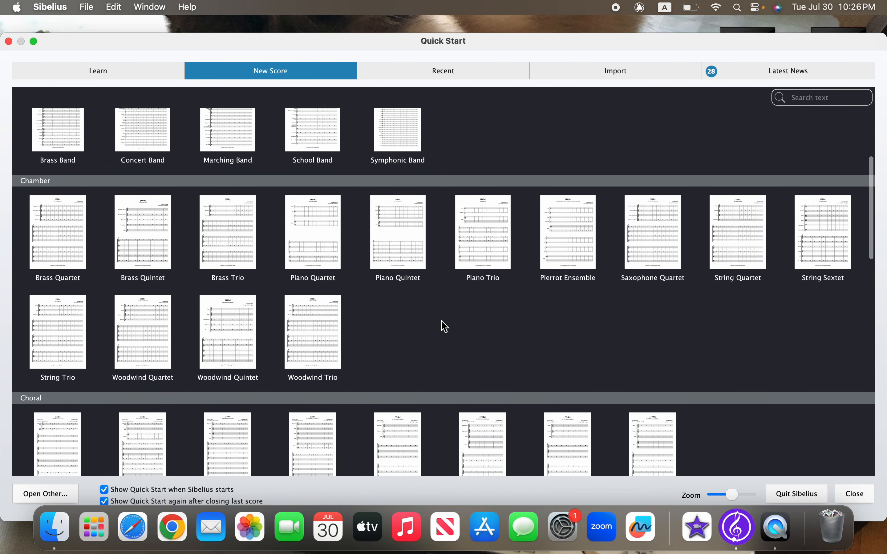
{"action": "scroll", "coordinate": [445, 327], "scroll_direction": "down", "scroll_amount": 4}
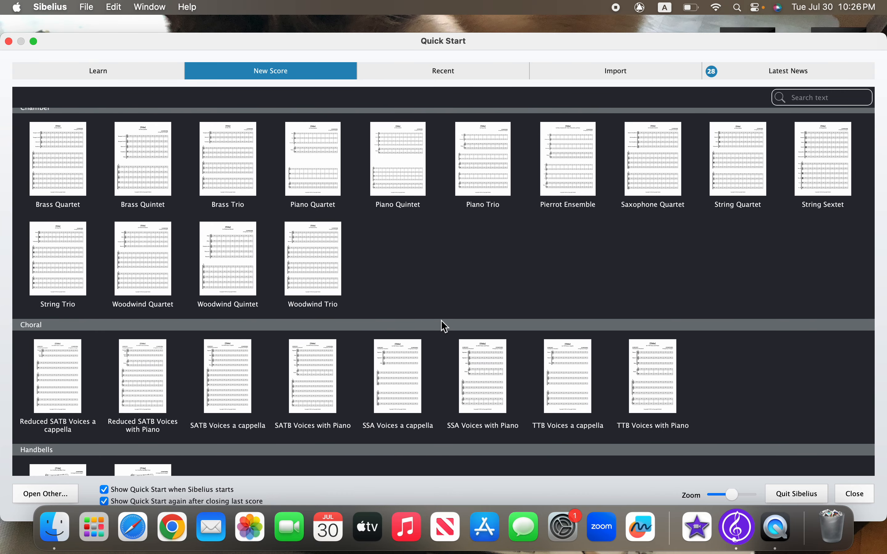
{"action": "scroll", "coordinate": [444, 327], "scroll_direction": "down", "scroll_amount": 4}
{"action": "scroll", "coordinate": [445, 327], "scroll_direction": "up", "scroll_amount": 3}
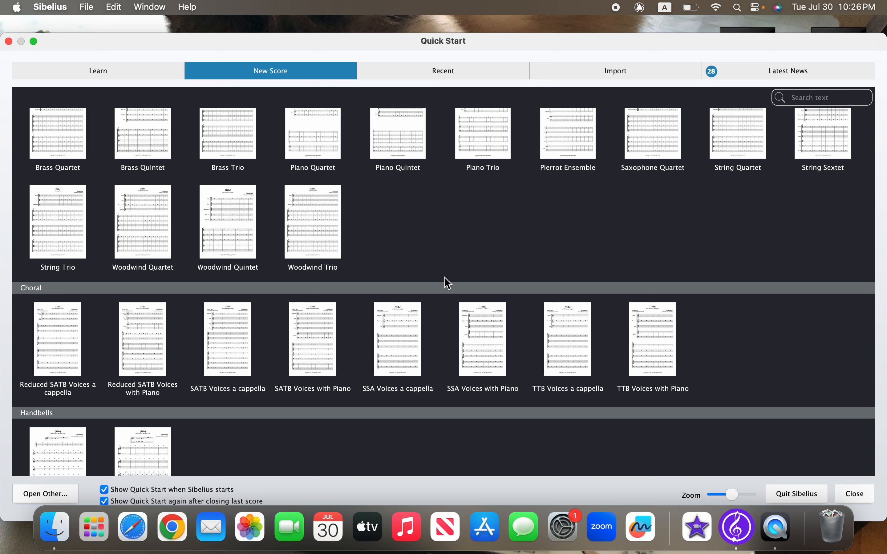
{"action": "scroll", "coordinate": [524, 242], "scroll_direction": "up", "scroll_amount": 10}
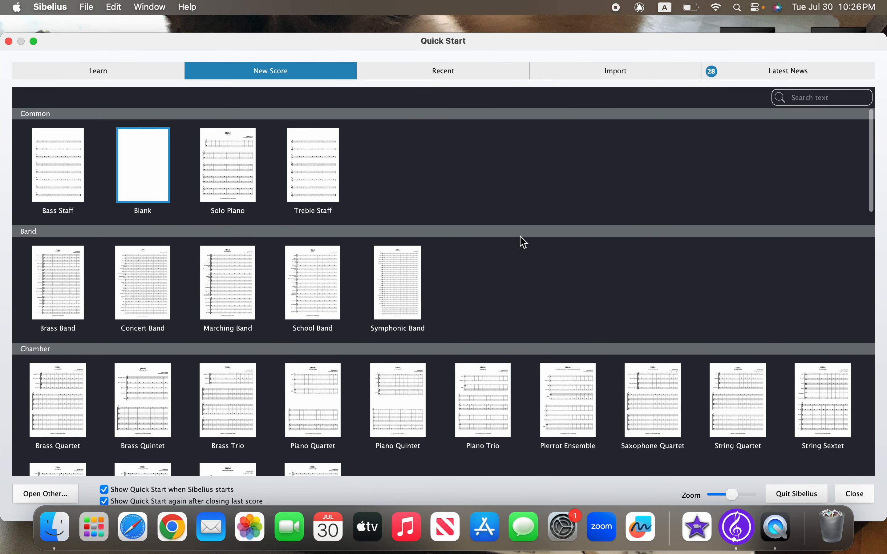
{"action": "double_click", "coordinate": [150, 174]}
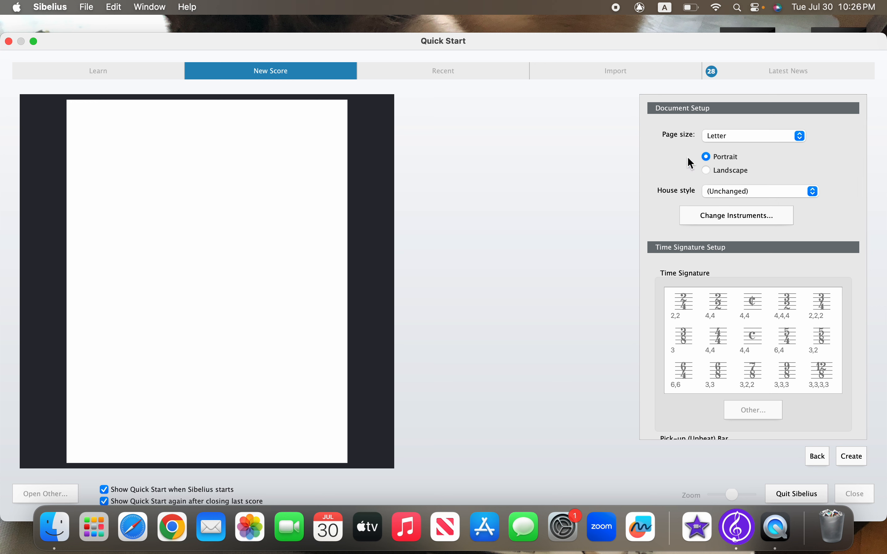
- Add Flute, Clarinet in Bb and Alto Saxophone from the woodwind instruments to the new score
{"action": "left_click", "coordinate": [738, 220]}
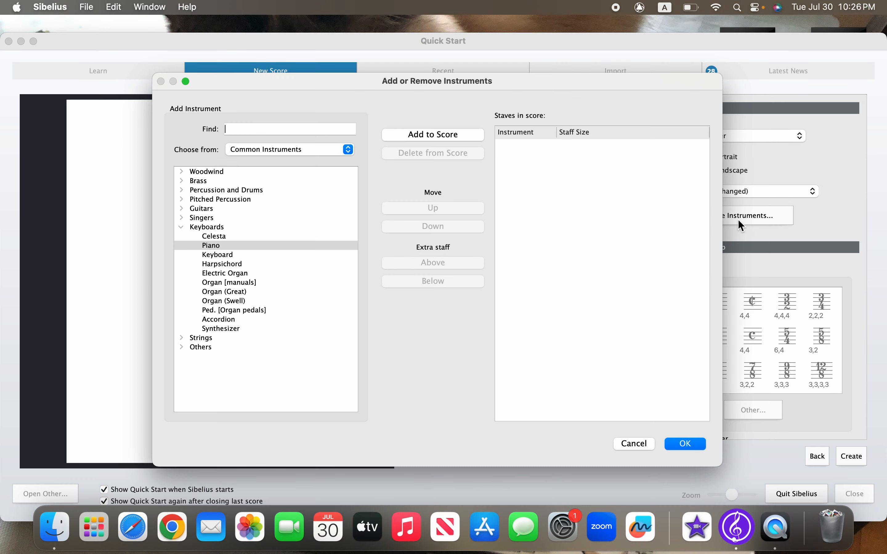
{"action": "left_click", "coordinate": [182, 227]}
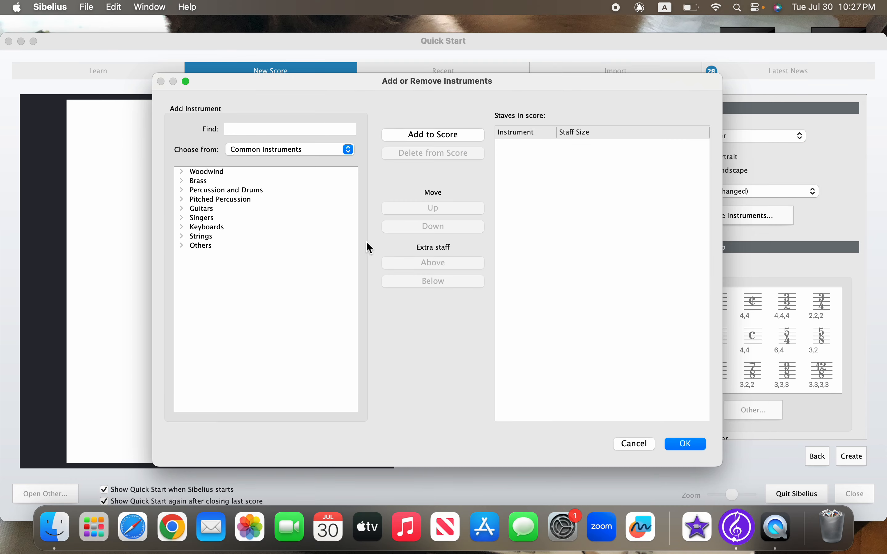
{"action": "left_click", "coordinate": [182, 171]}
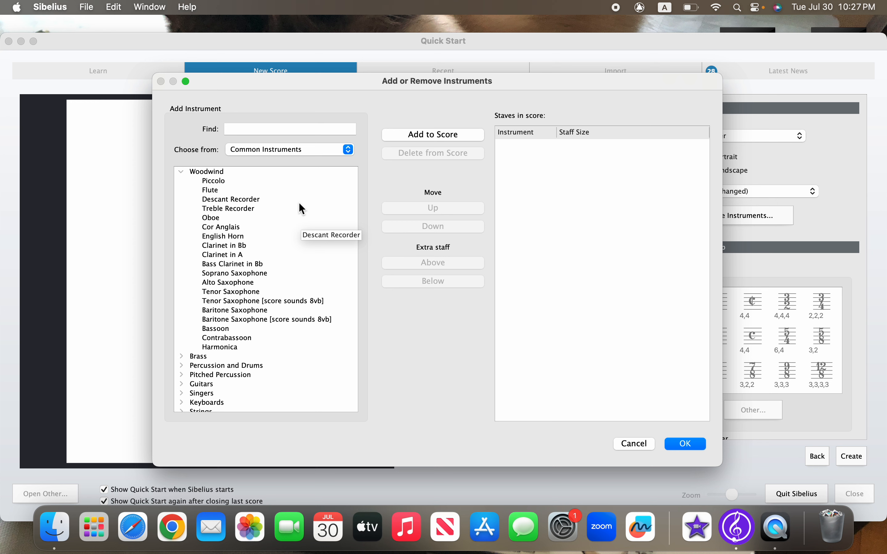
{"action": "left_click", "coordinate": [213, 190]}
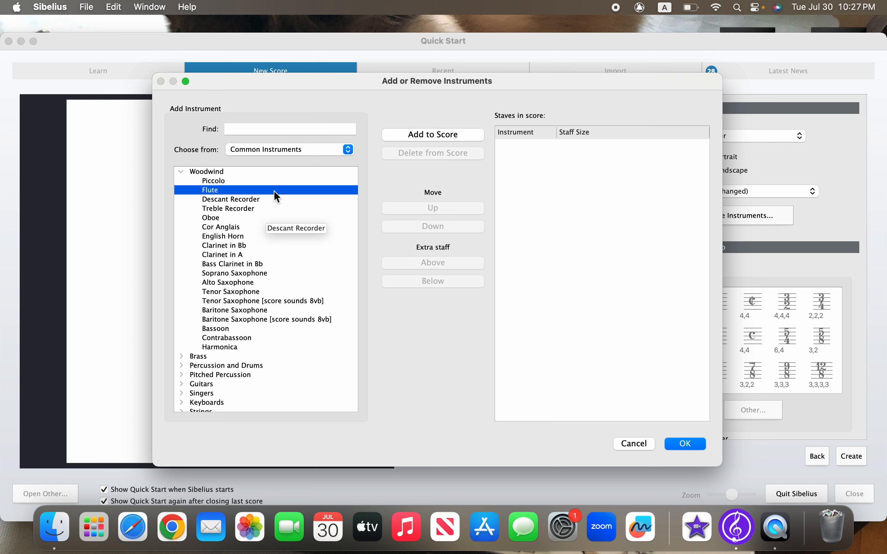
{"action": "left_click", "coordinate": [438, 132]}
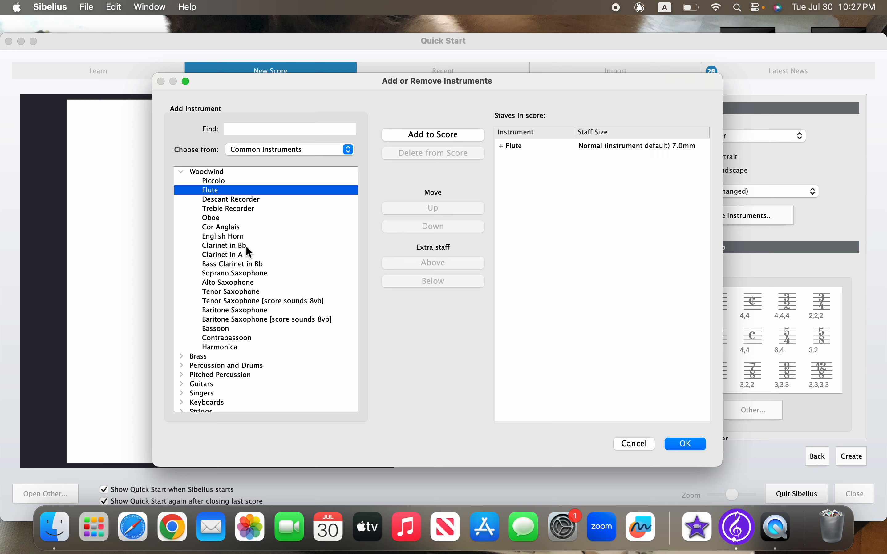
{"action": "left_click", "coordinate": [225, 247]}
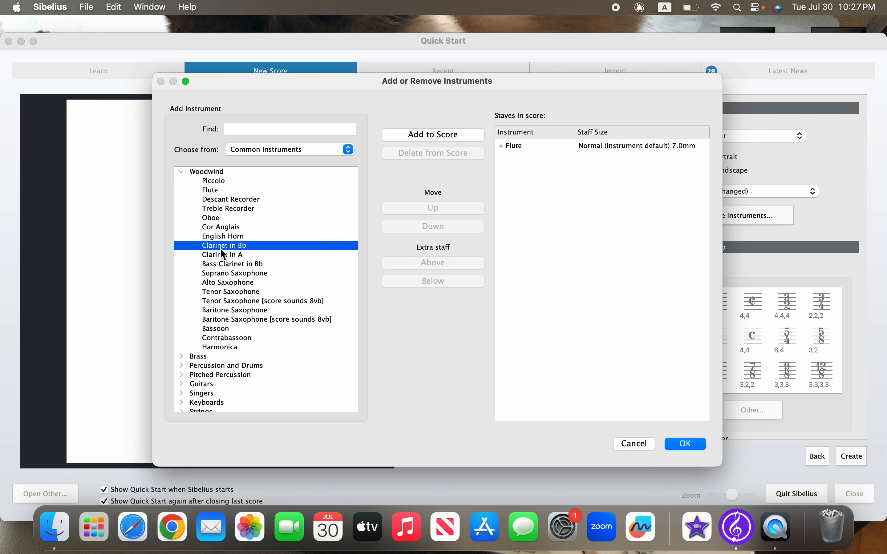
{"action": "double_click", "coordinate": [233, 248]}
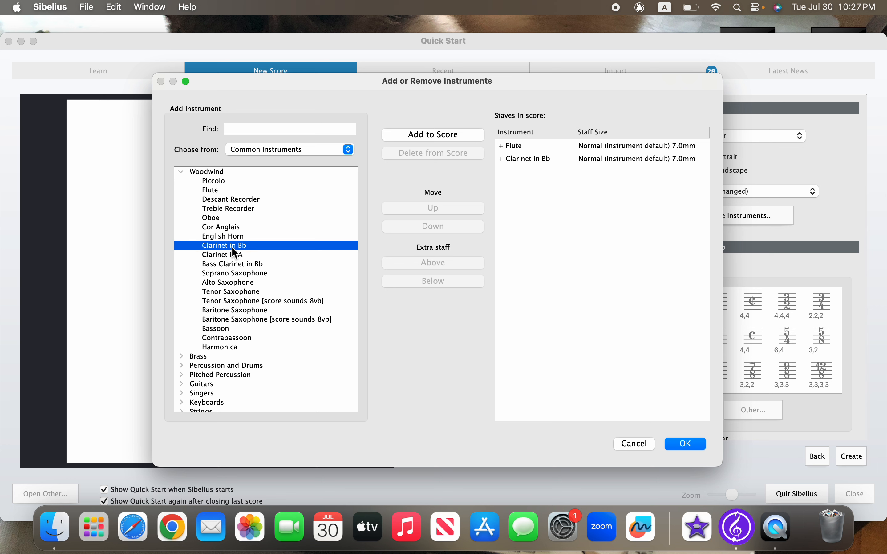
{"action": "double_click", "coordinate": [234, 282]}
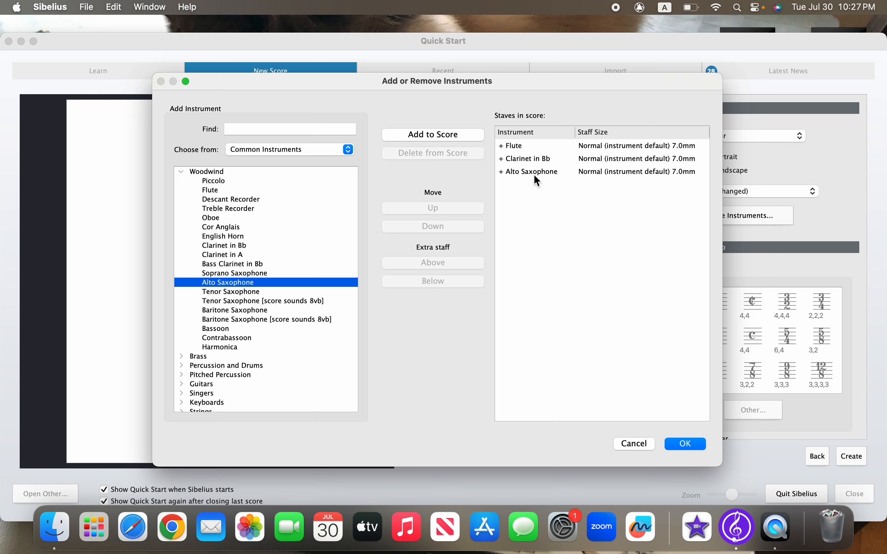
{"action": "left_click", "coordinate": [683, 447]}
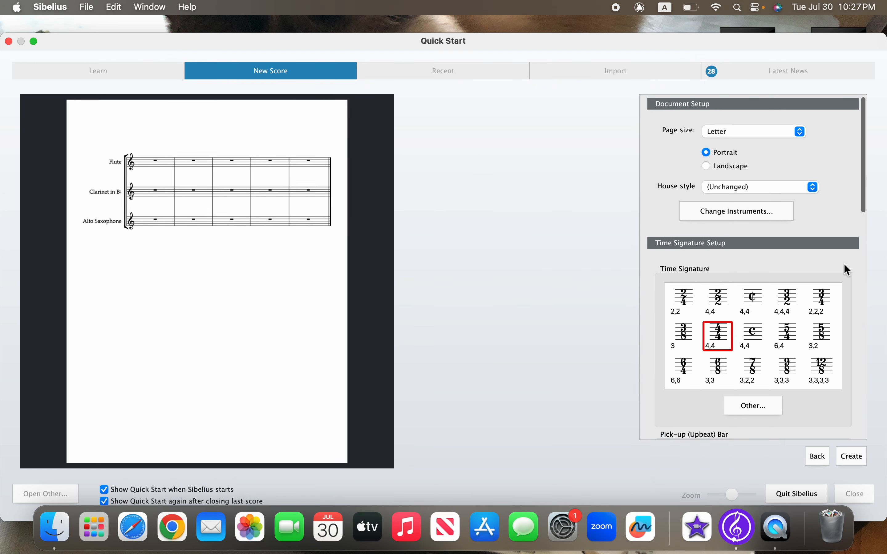
- Set the new score's time signature to 4/4
{"action": "scroll", "coordinate": [844, 263], "scroll_direction": "down", "scroll_amount": 3}
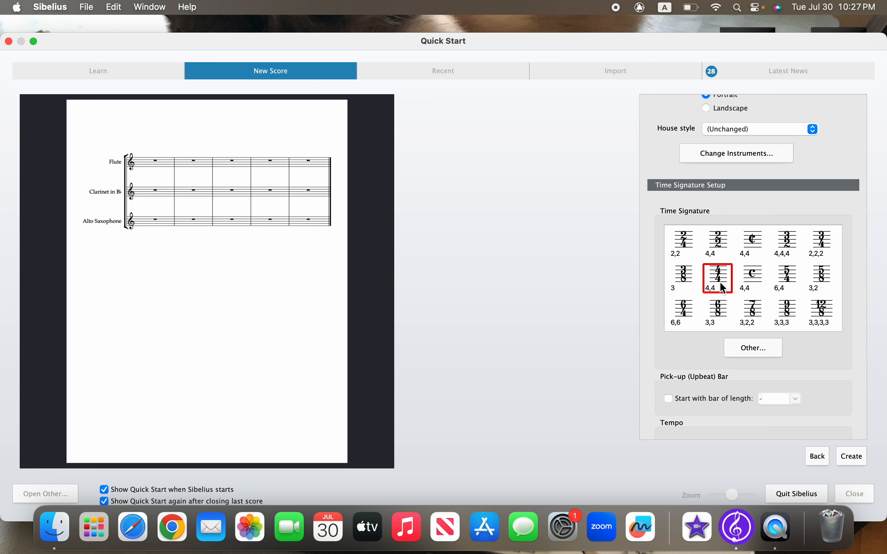
{"action": "left_click", "coordinate": [765, 277]}
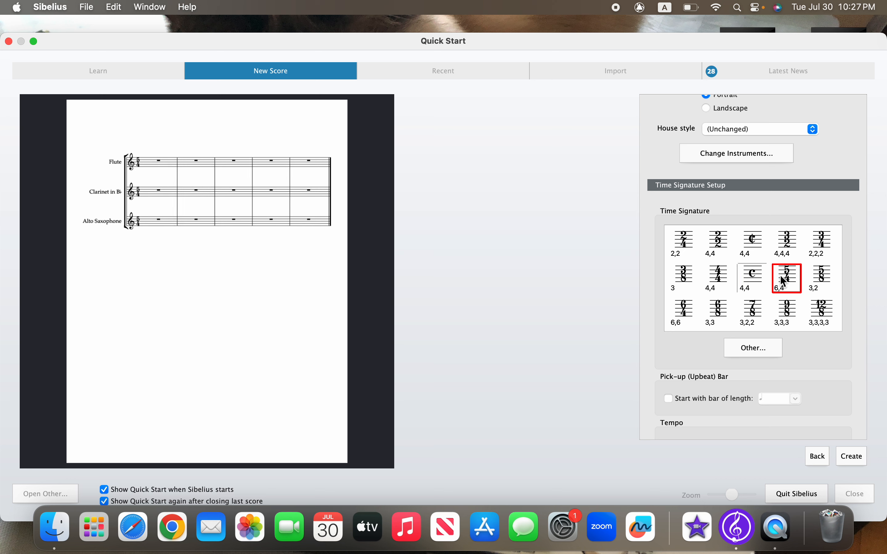
{"action": "left_click", "coordinate": [718, 279]}
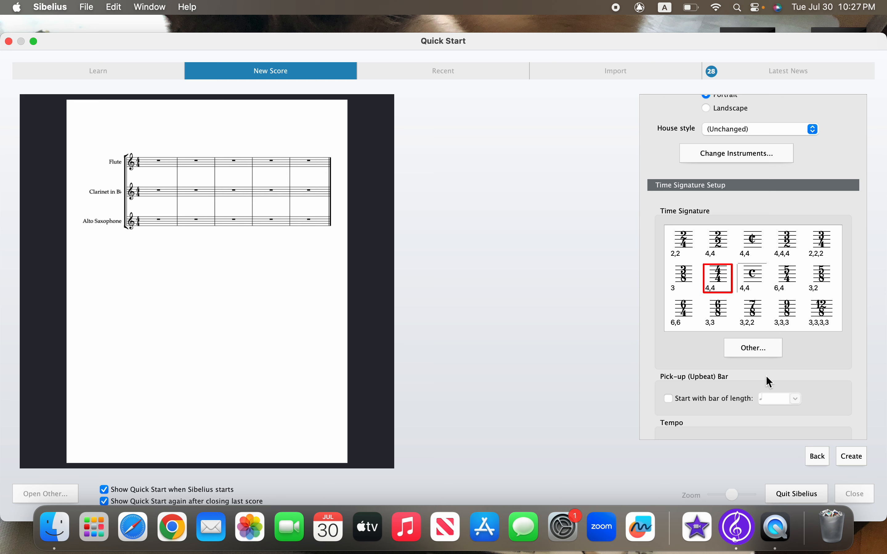
{"action": "left_click", "coordinate": [753, 349]}
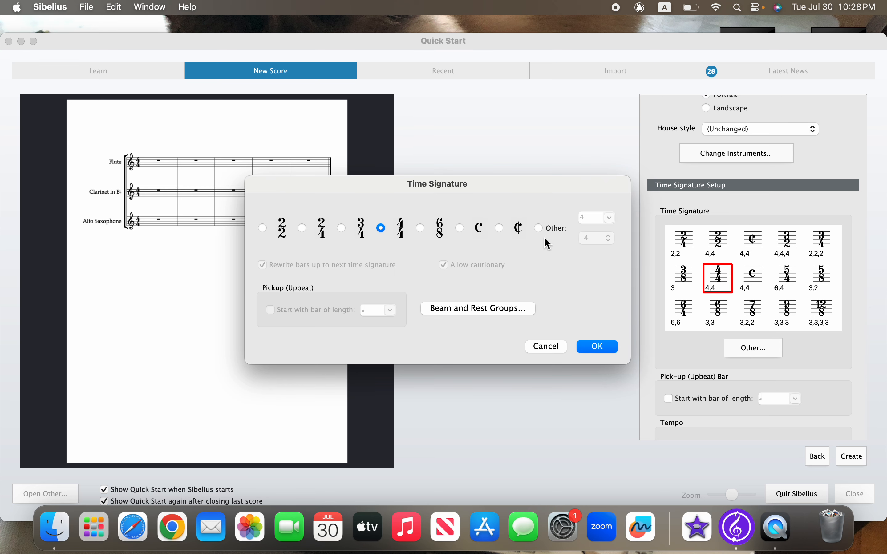
{"action": "left_click", "coordinate": [538, 228]}
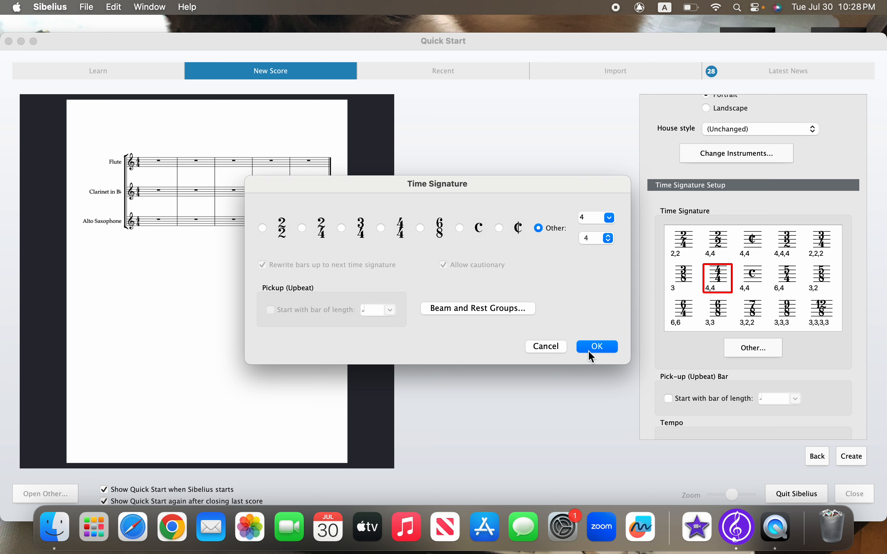
{"action": "left_click", "coordinate": [545, 348]}
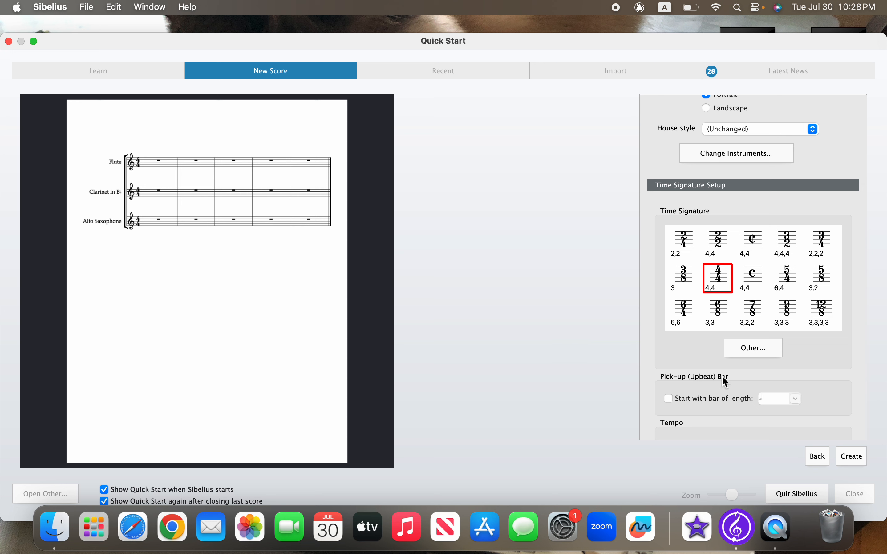
- Enable a pick-up bar at the start of the score with a length of a quarter note plus a half note
{"action": "left_click", "coordinate": [669, 399]}
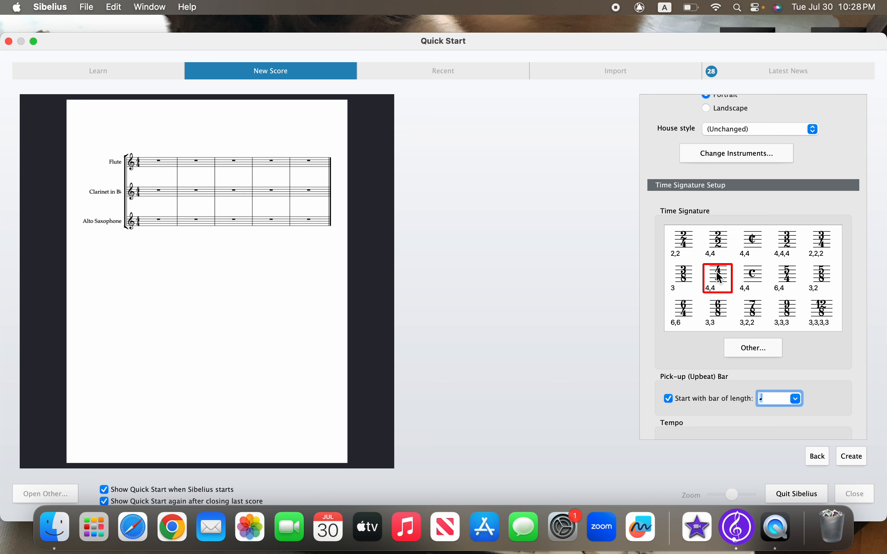
{"action": "left_click", "coordinate": [825, 367]}
{"action": "left_click", "coordinate": [795, 399]}
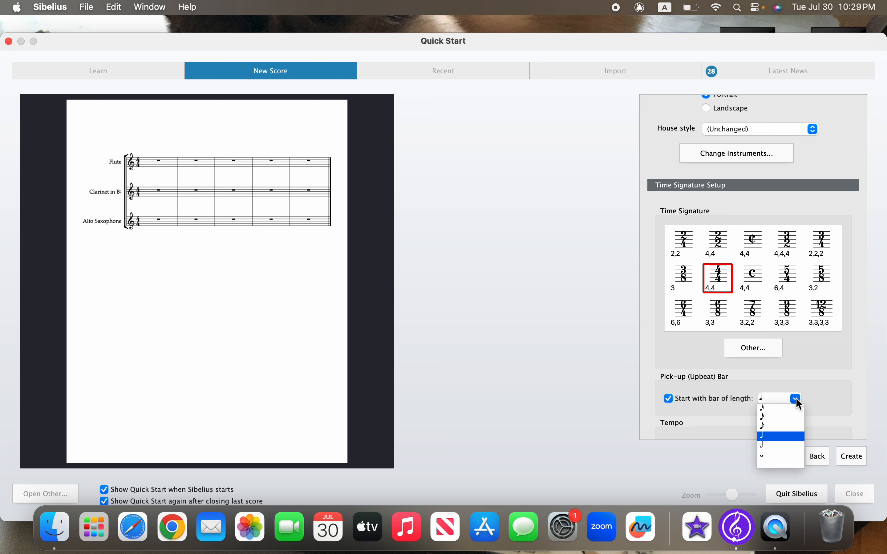
{"action": "left_click", "coordinate": [777, 445]}
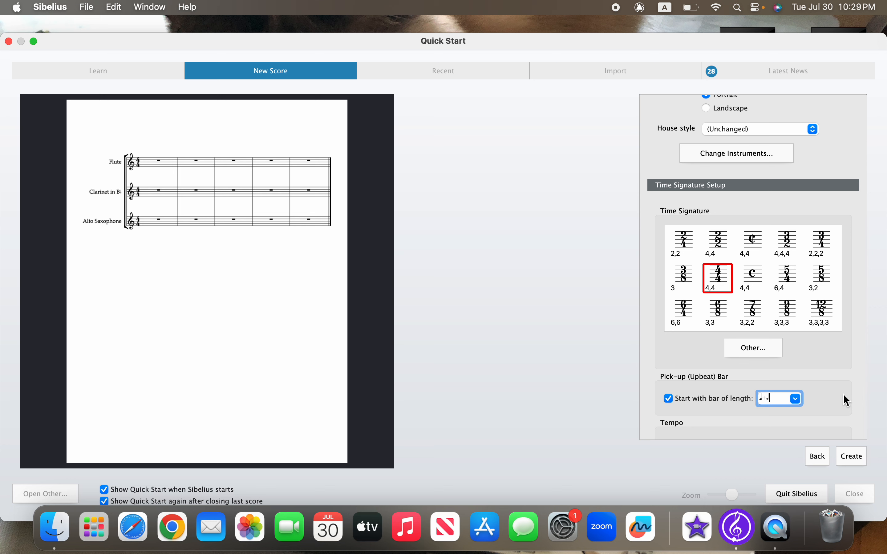
{"action": "left_click", "coordinate": [838, 364]}
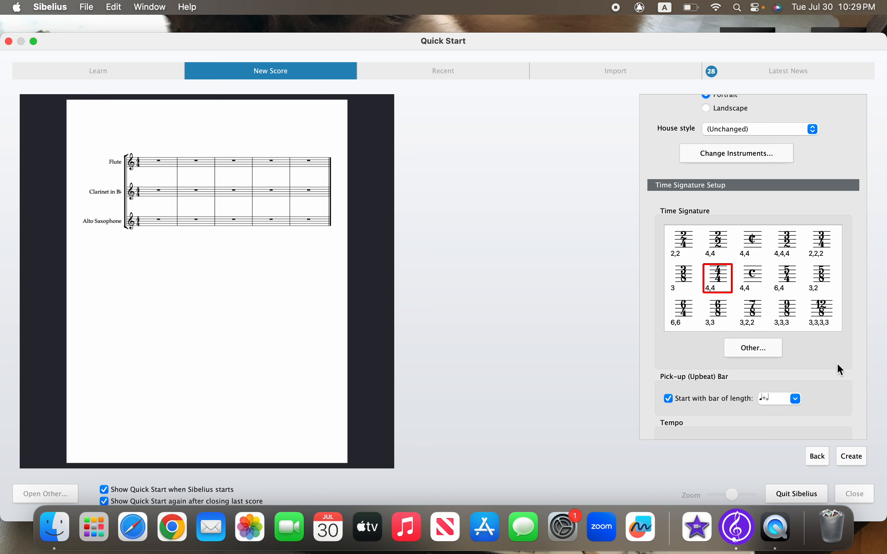
- Set the score's tempo text to Allegro
{"action": "scroll", "coordinate": [838, 366], "scroll_direction": "down", "scroll_amount": 5}
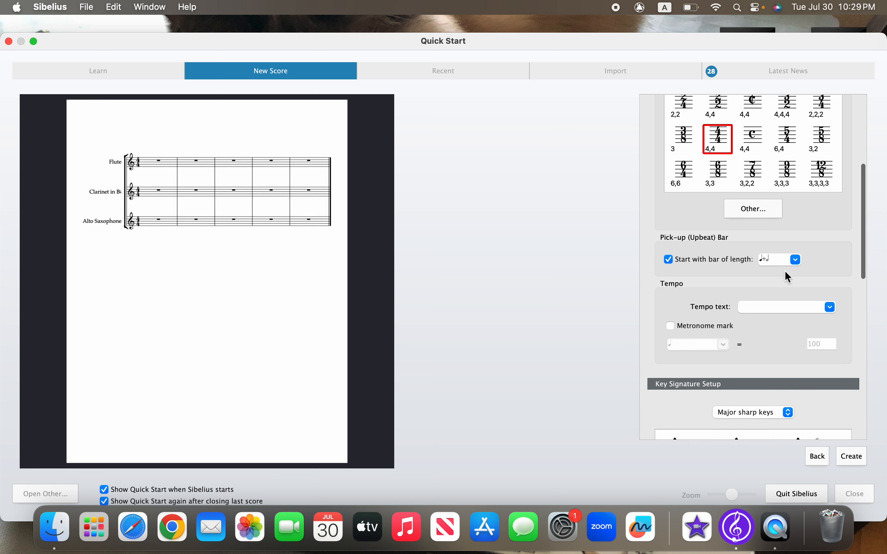
{"action": "left_click", "coordinate": [770, 308]}
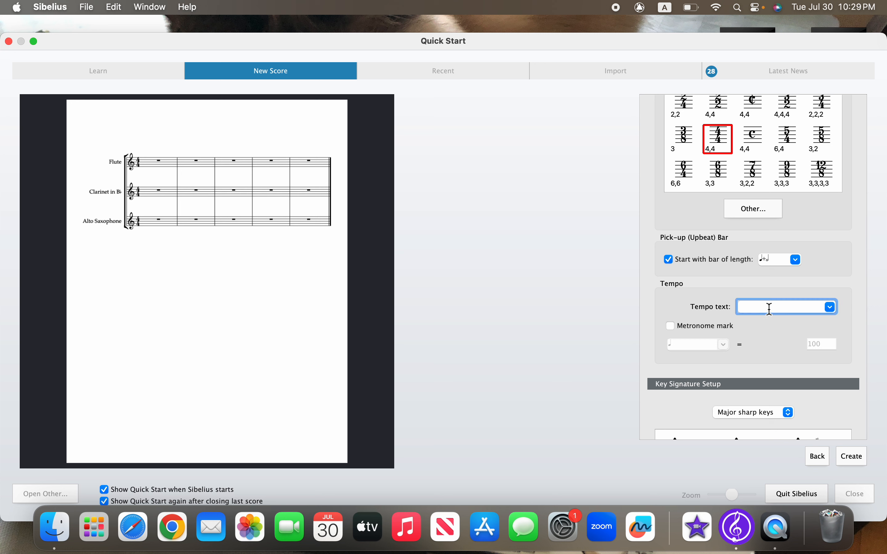
{"action": "type", "text": "Allegro"}
{"action": "left_click", "coordinate": [767, 349]}
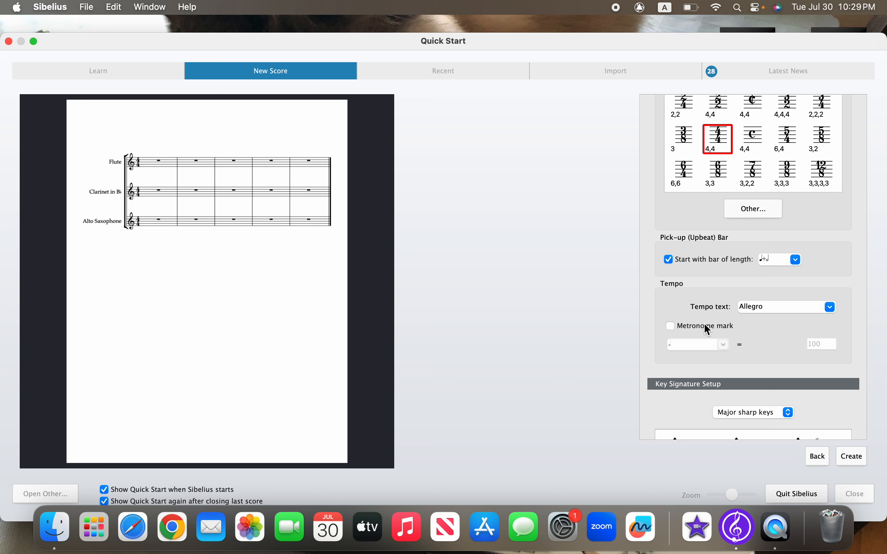
- Enable the metronome mark and set it to quarter note = 116
{"action": "left_click", "coordinate": [672, 327]}
{"action": "left_click", "coordinate": [830, 348]}
{"action": "key", "text": "BackSpace"}
{"action": "key", "text": "BackSpace"}
{"action": "type", "text": "16"}
- Set the score's key signature to Bb major from the major flat keys
{"action": "scroll", "coordinate": [779, 365], "scroll_direction": "down", "scroll_amount": 5}
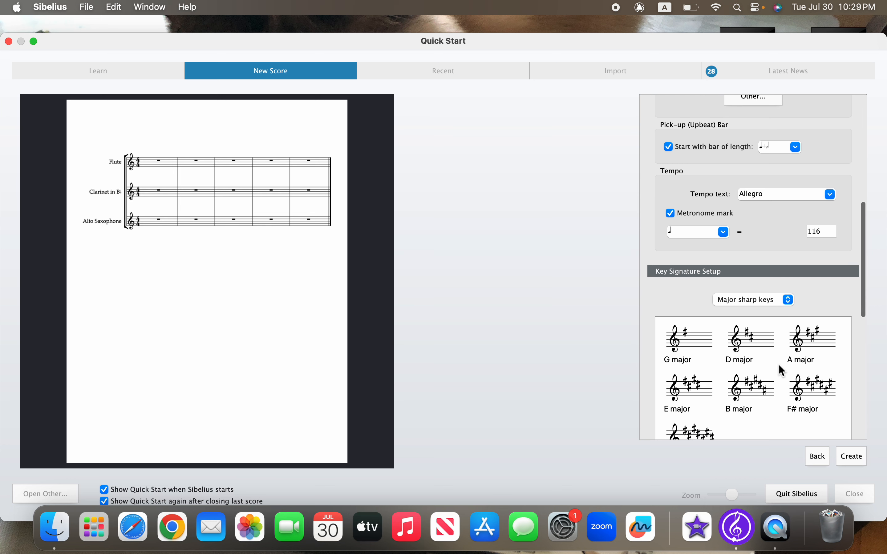
{"action": "scroll", "coordinate": [822, 263], "scroll_direction": "down", "scroll_amount": 3}
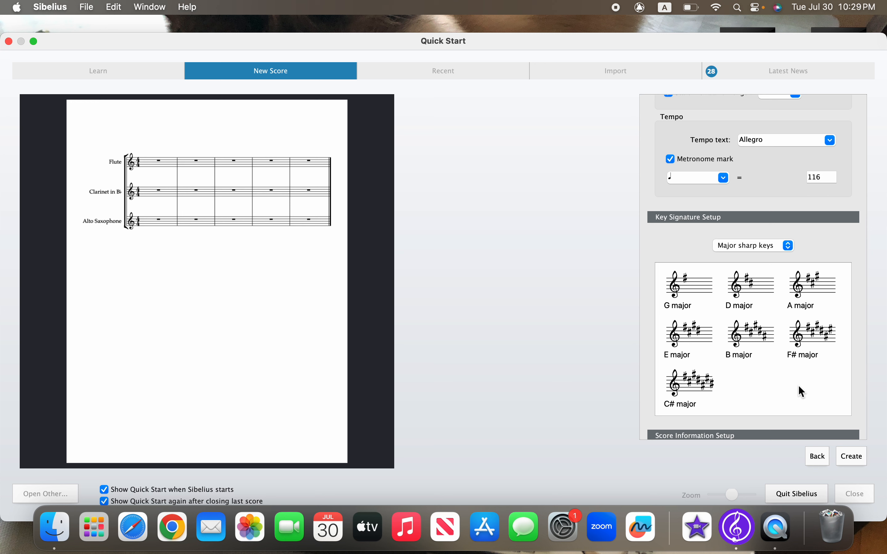
{"action": "left_click", "coordinate": [765, 246]}
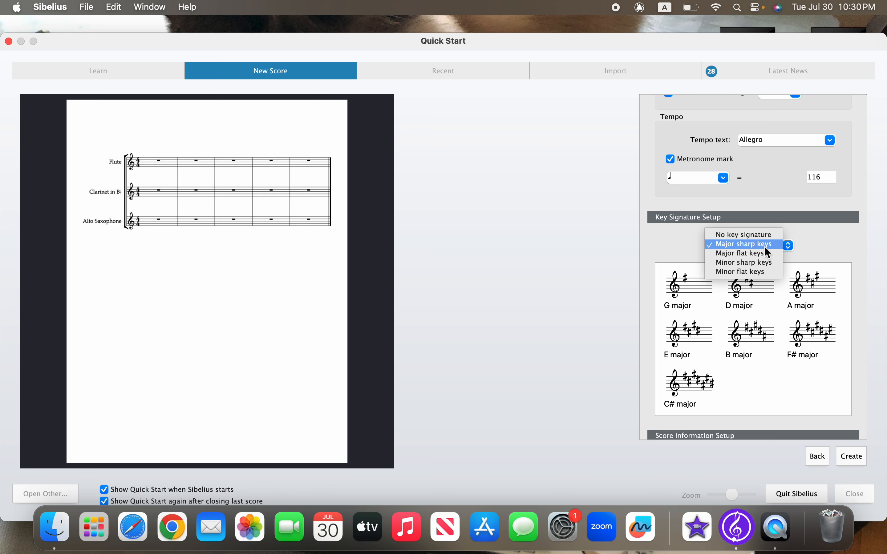
{"action": "left_click", "coordinate": [737, 255]}
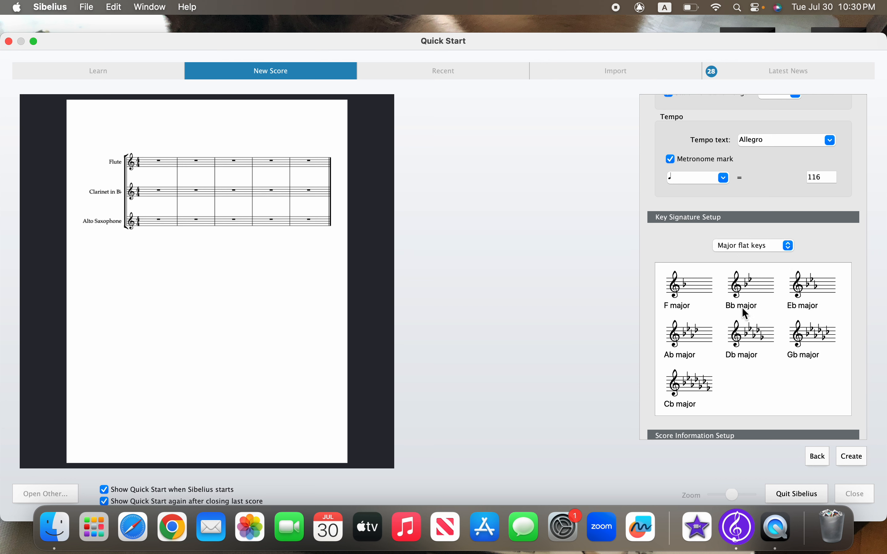
{"action": "left_click", "coordinate": [752, 294]}
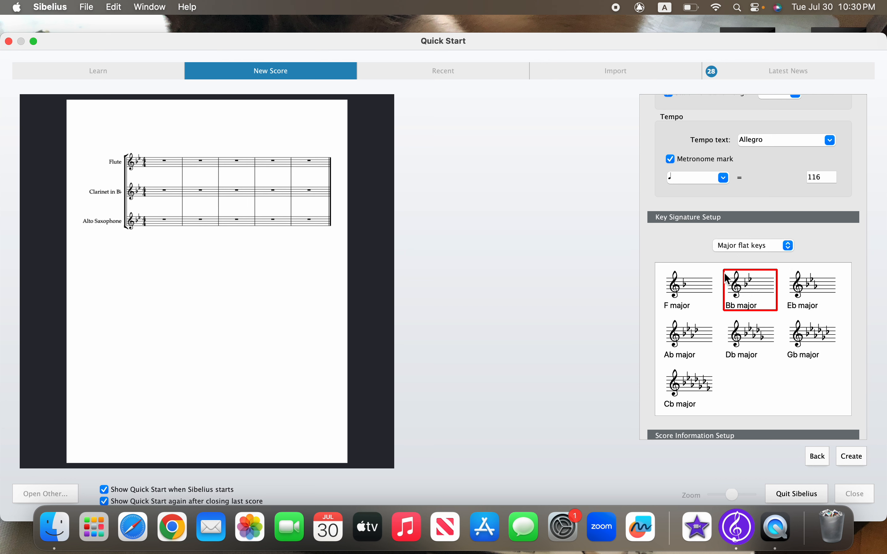
{"action": "scroll", "coordinate": [822, 379], "scroll_direction": "down", "scroll_amount": 1}
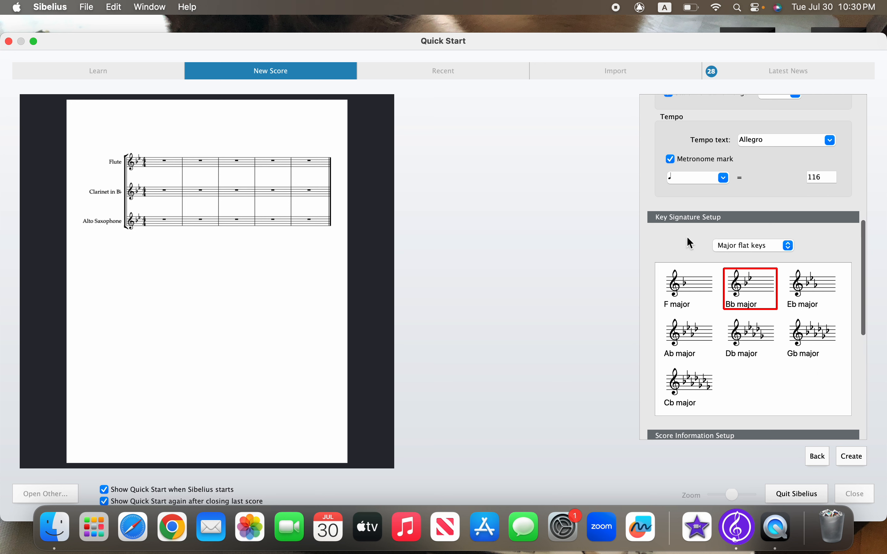
{"action": "scroll", "coordinate": [738, 375], "scroll_direction": "down", "scroll_amount": 3}
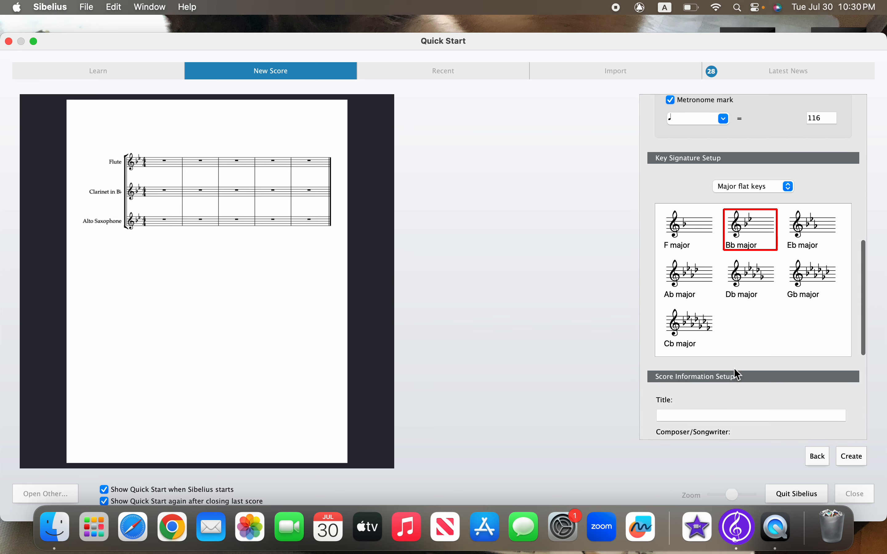
{"action": "scroll", "coordinate": [738, 375], "scroll_direction": "up", "scroll_amount": 4}
{"action": "scroll", "coordinate": [738, 374], "scroll_direction": "down", "scroll_amount": 2}
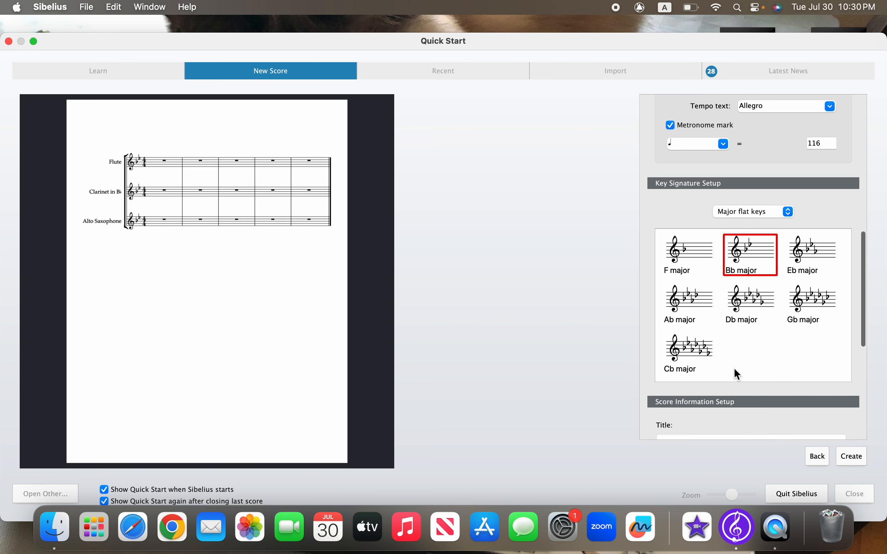
- Enter the title "When the Saints Go Marching In", "Composer" as the composer and "Arranged by: CM" as the lyricist text
{"action": "scroll", "coordinate": [736, 372], "scroll_direction": "down", "scroll_amount": 2}
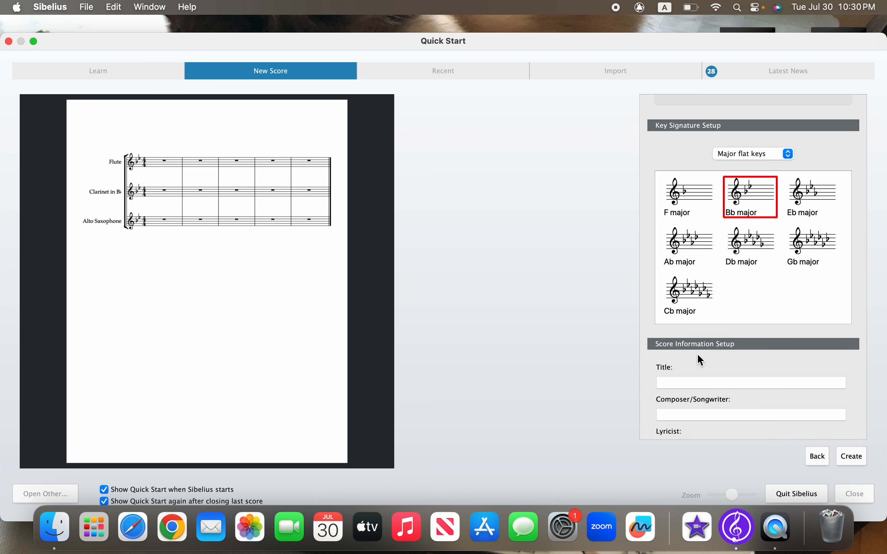
{"action": "scroll", "coordinate": [698, 355], "scroll_direction": "down", "scroll_amount": 3}
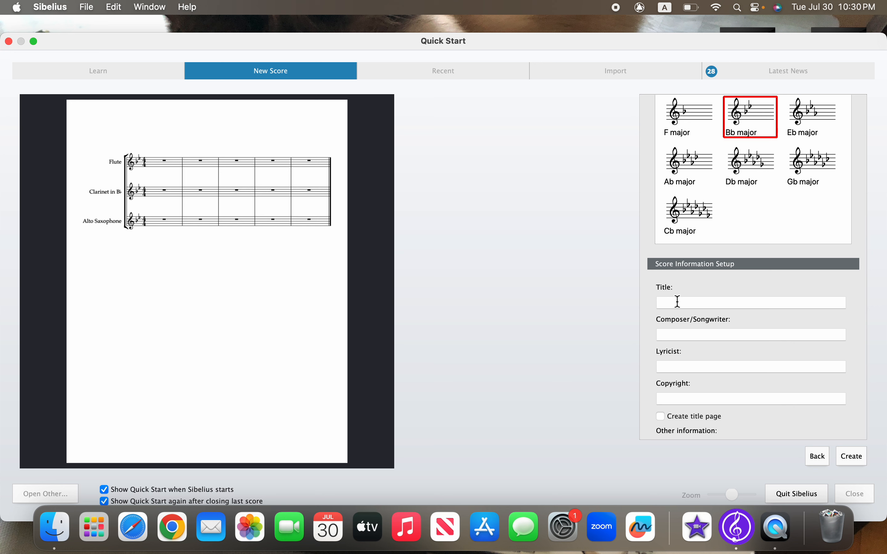
{"action": "type", "text": "When the Saints Go Marching In"}
{"action": "left_click", "coordinate": [697, 334]}
{"action": "type", "text": "Composer"}
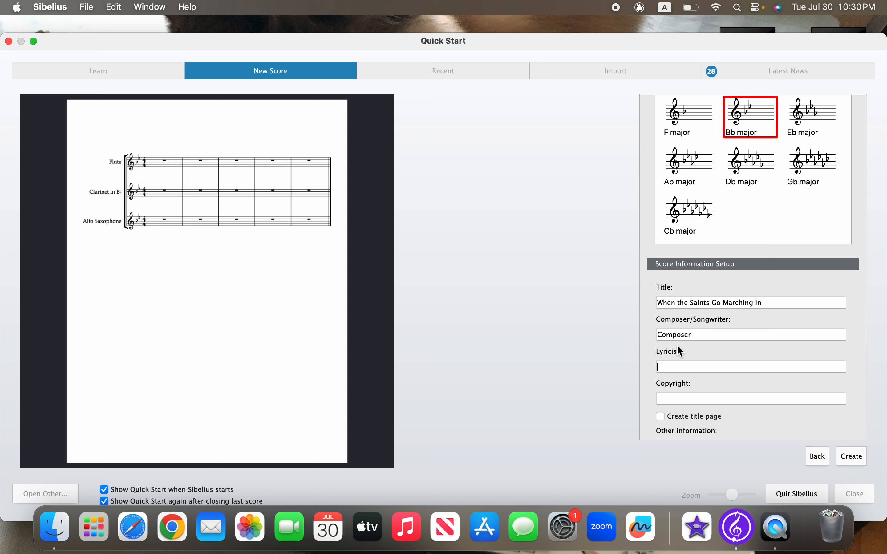
{"action": "type", "text": "Arranged by: CM"}
- Create the score with these settings and expand its window to full screen
{"action": "scroll", "coordinate": [790, 366], "scroll_direction": "down", "scroll_amount": 5}
{"action": "scroll", "coordinate": [791, 367], "scroll_direction": "up", "scroll_amount": 5}
{"action": "scroll", "coordinate": [790, 367], "scroll_direction": "down", "scroll_amount": 5}
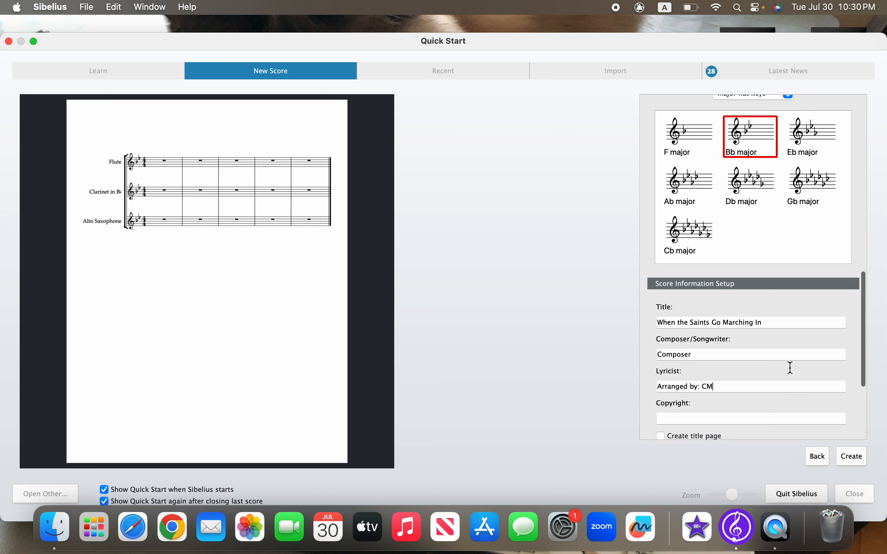
{"action": "scroll", "coordinate": [791, 367], "scroll_direction": "up", "scroll_amount": 3}
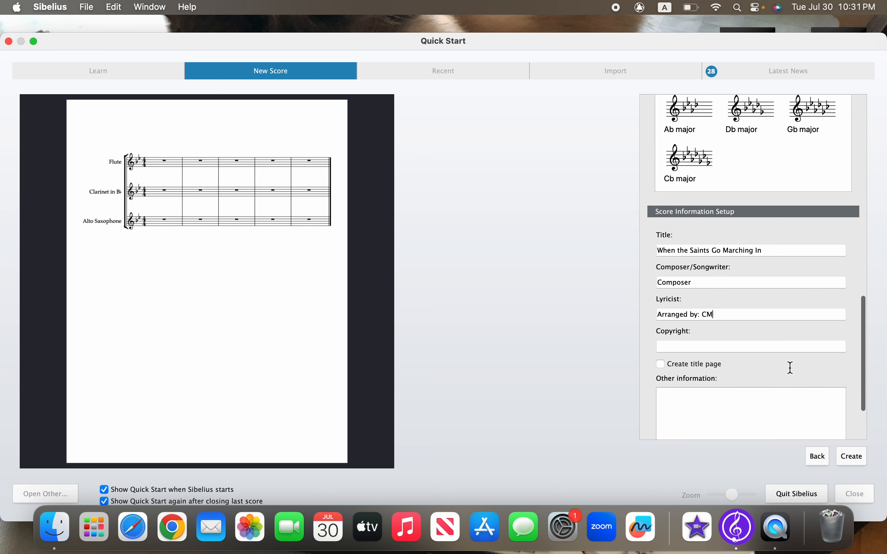
{"action": "left_click", "coordinate": [852, 456]}
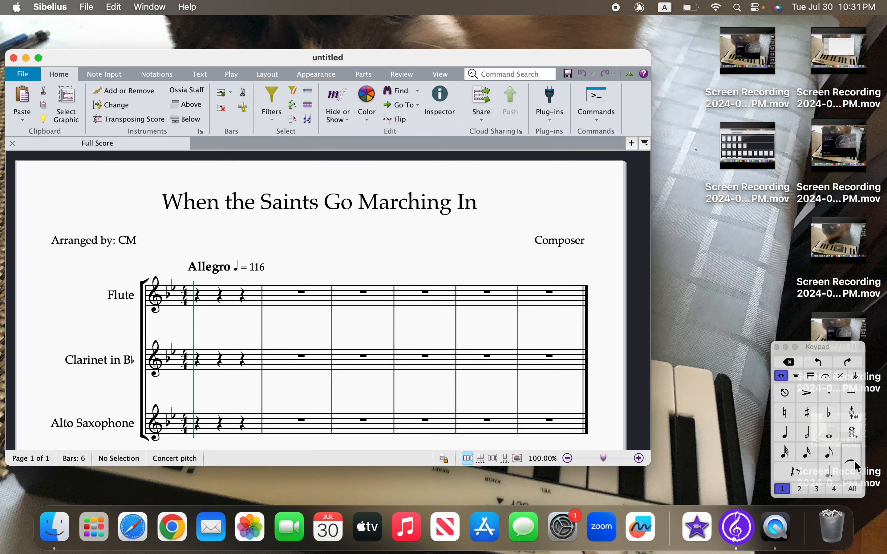
{"action": "left_click", "coordinate": [38, 58]}
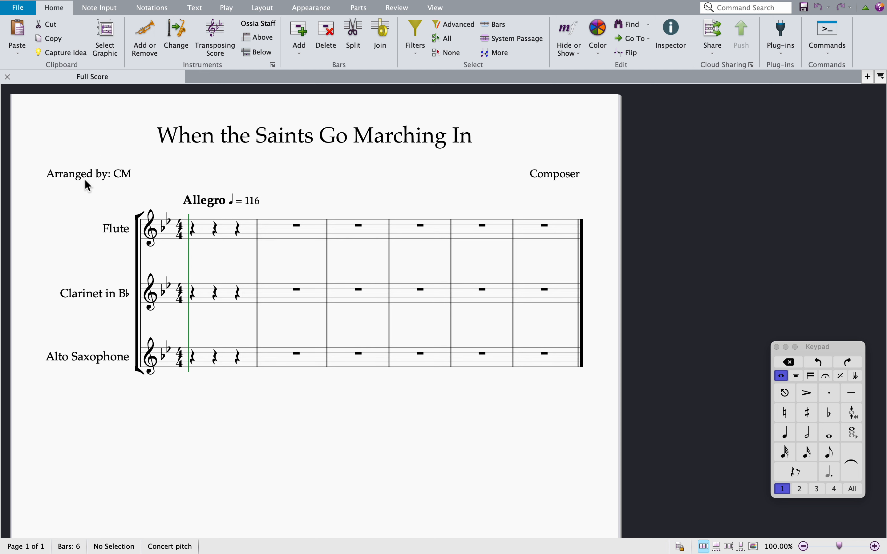
- Move the Allegro tempo marking up and to the left, above the flute's key signature, and deselect it
{"action": "left_click_drag", "start_coordinate": [217, 202], "coordinate": [191, 195]}
{"action": "left_click", "coordinate": [285, 198]}
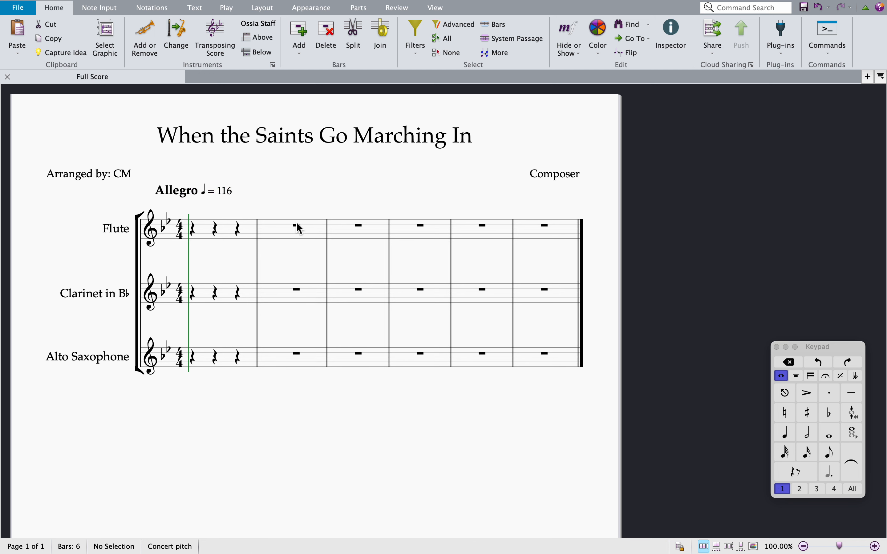
- Examine the full bars and the individual quarter rests of the pick-up bar on the flute staff
{"action": "left_click", "coordinate": [305, 235]}
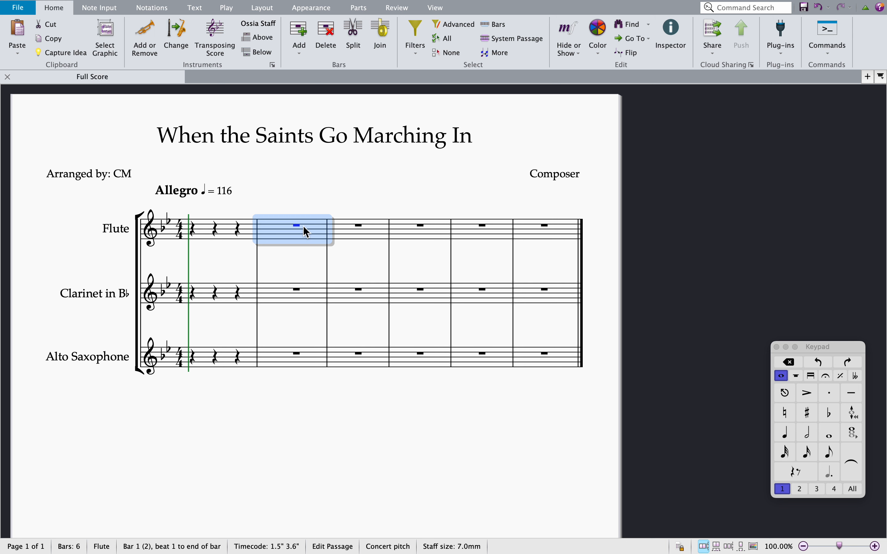
{"action": "left_click", "coordinate": [349, 234]}
{"action": "left_click", "coordinate": [402, 239]}
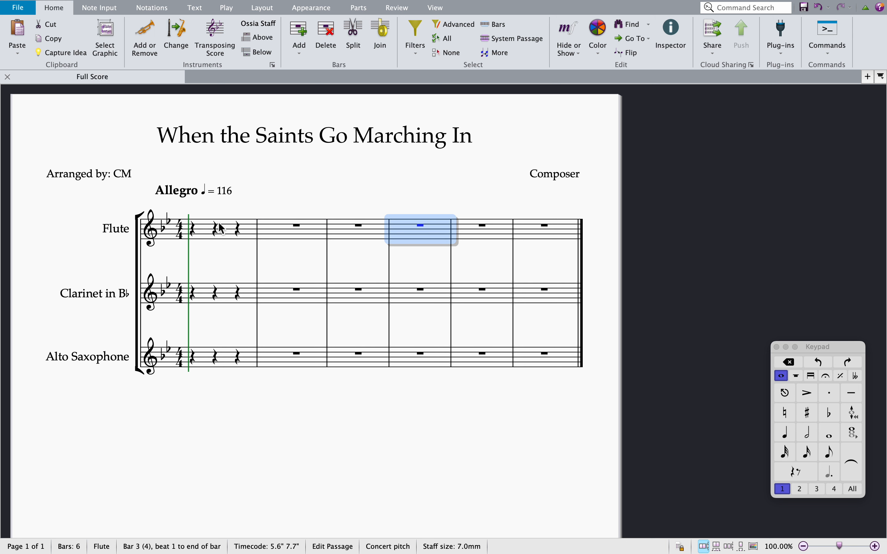
{"action": "left_click", "coordinate": [227, 229]}
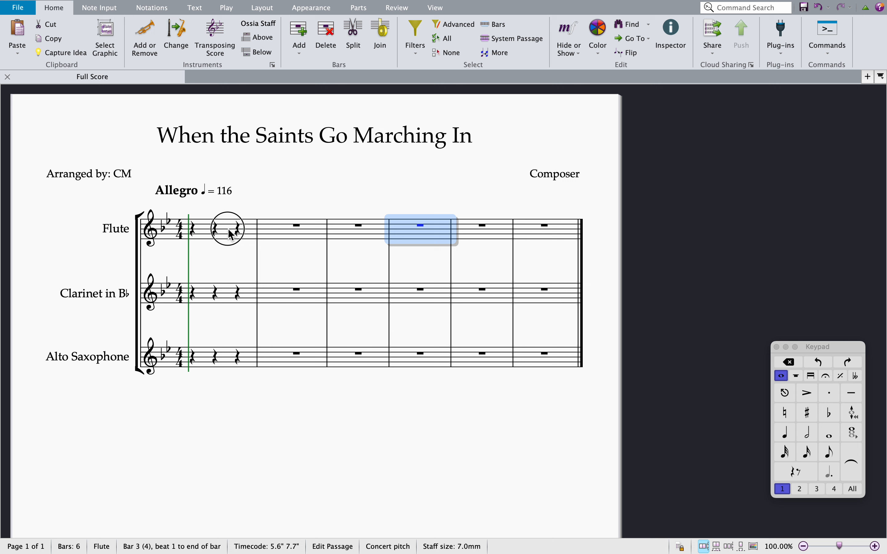
{"action": "left_click", "coordinate": [191, 232]}
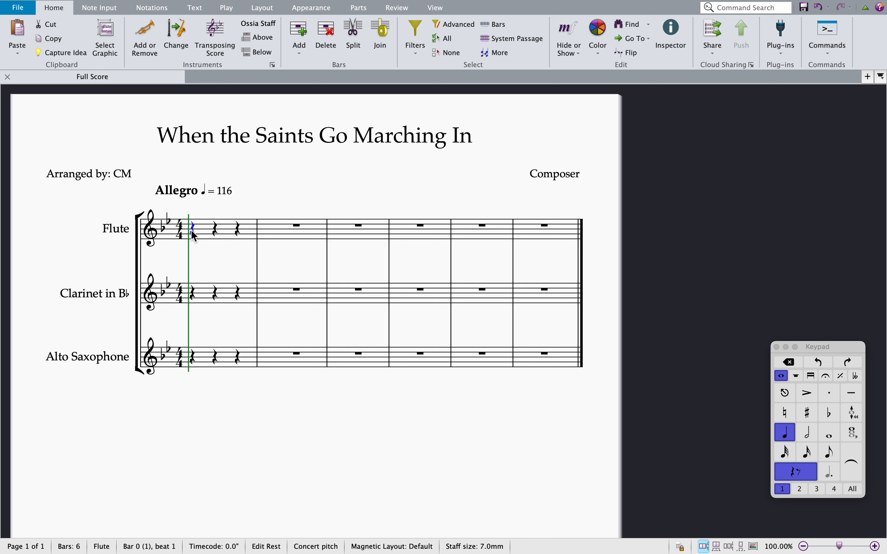
{"action": "key", "text": "Right"}
{"action": "key", "text": "Right"}
{"action": "left_click", "coordinate": [302, 453]}
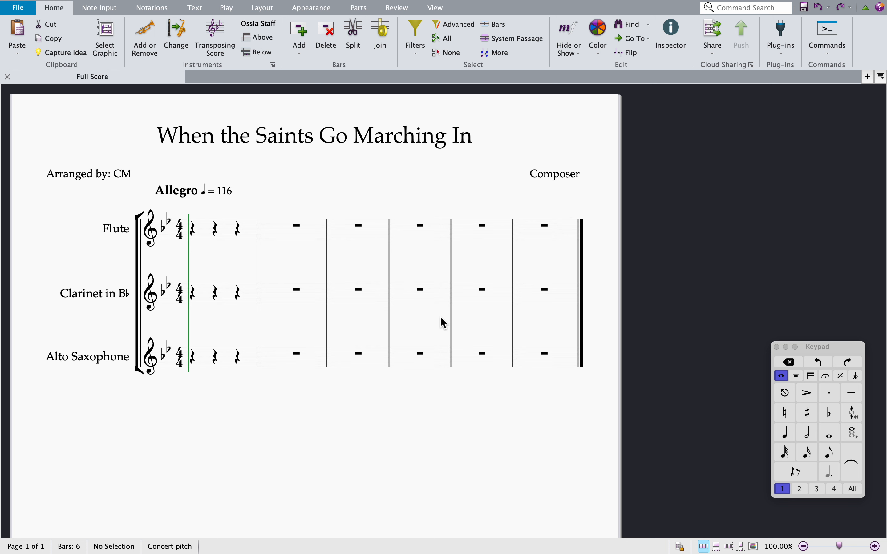
- Add three bars at the end of the score
{"action": "left_click", "coordinate": [573, 233]}
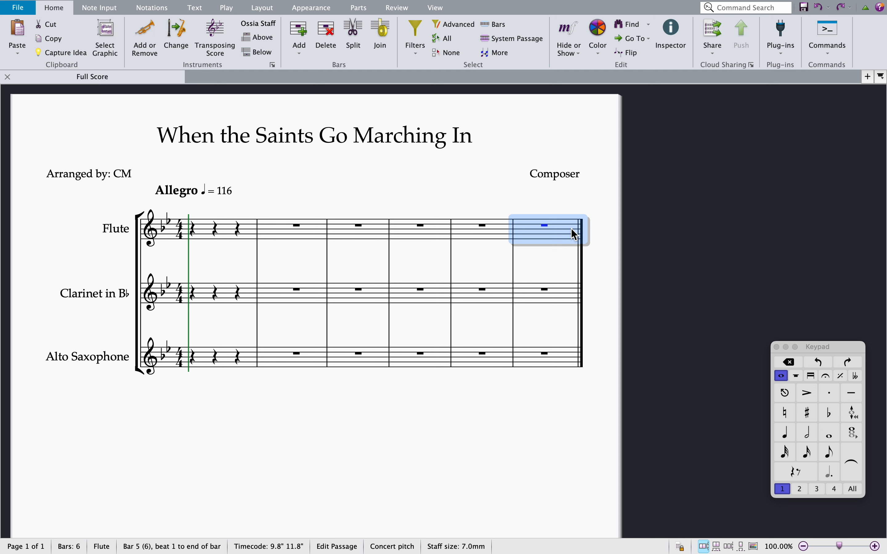
{"action": "key", "text": "super+b"}
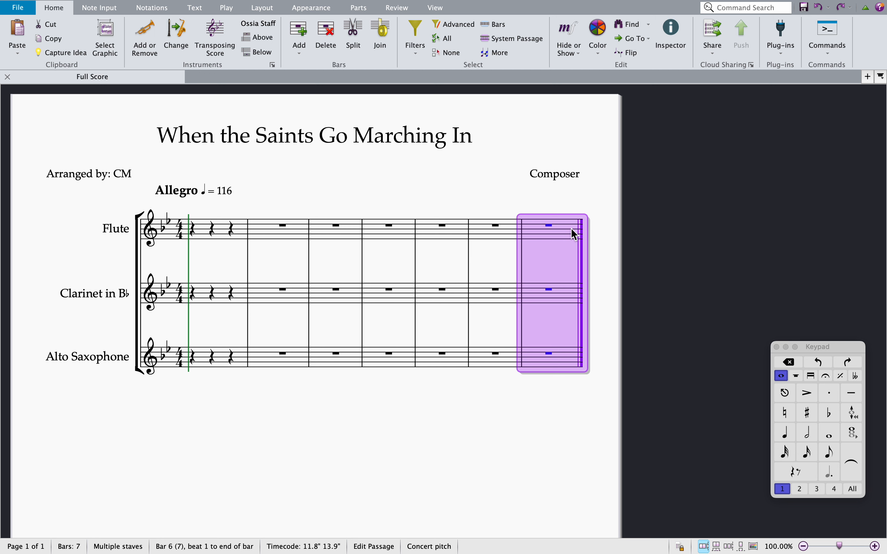
{"action": "key", "text": "super+b"}
{"action": "key", "text": "super+b"}
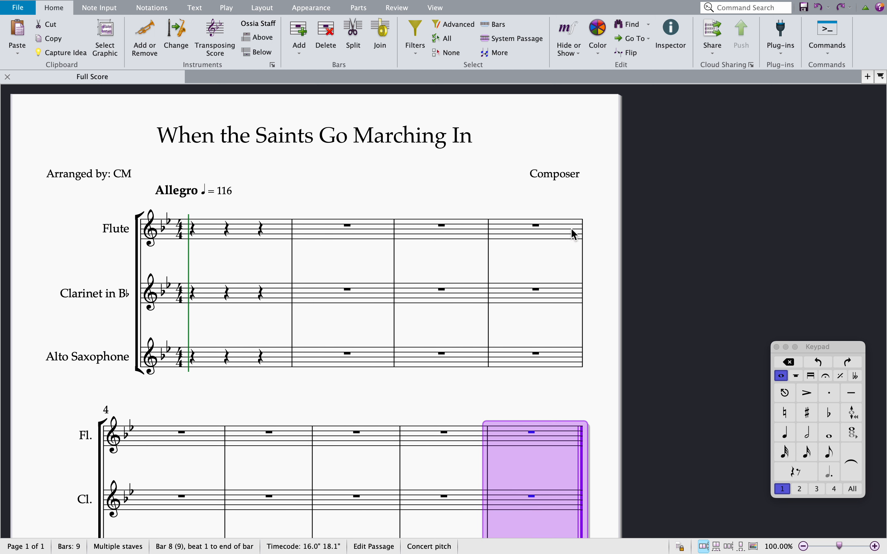
{"action": "left_click", "coordinate": [532, 406]}
- Check how the bars are distributed over the score's systems, starting from the first full flute bar
{"action": "scroll", "coordinate": [531, 406], "scroll_direction": "down", "scroll_amount": 3}
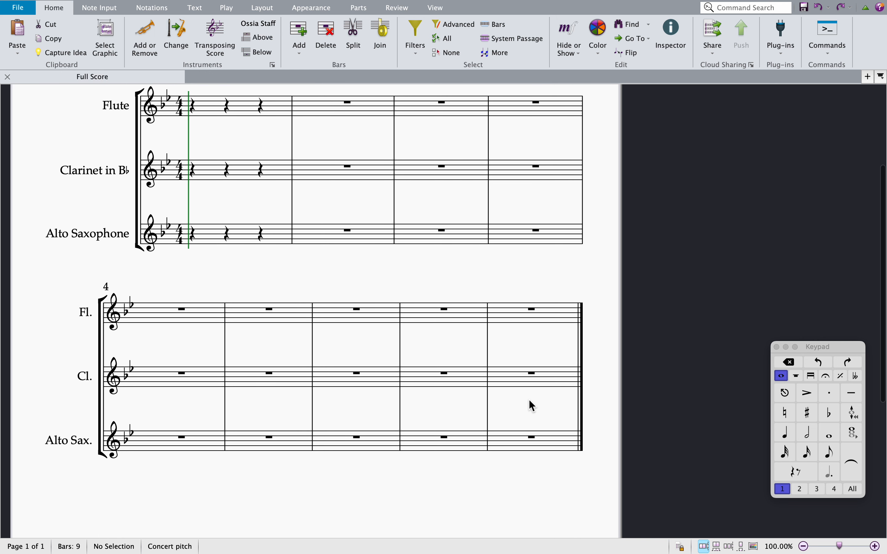
{"action": "scroll", "coordinate": [531, 406], "scroll_direction": "up", "scroll_amount": 2}
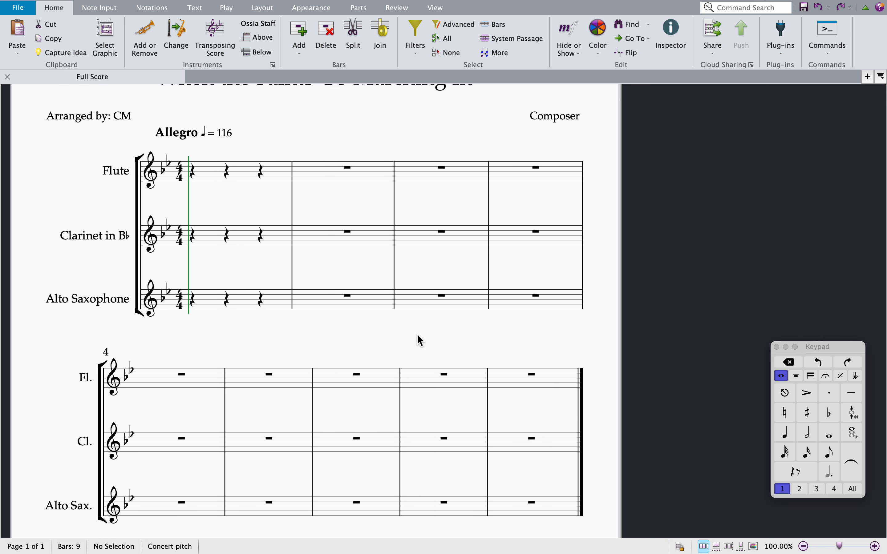
{"action": "scroll", "coordinate": [417, 334], "scroll_direction": "down", "scroll_amount": 2}
{"action": "scroll", "coordinate": [417, 334], "scroll_direction": "left", "scroll_amount": 5}
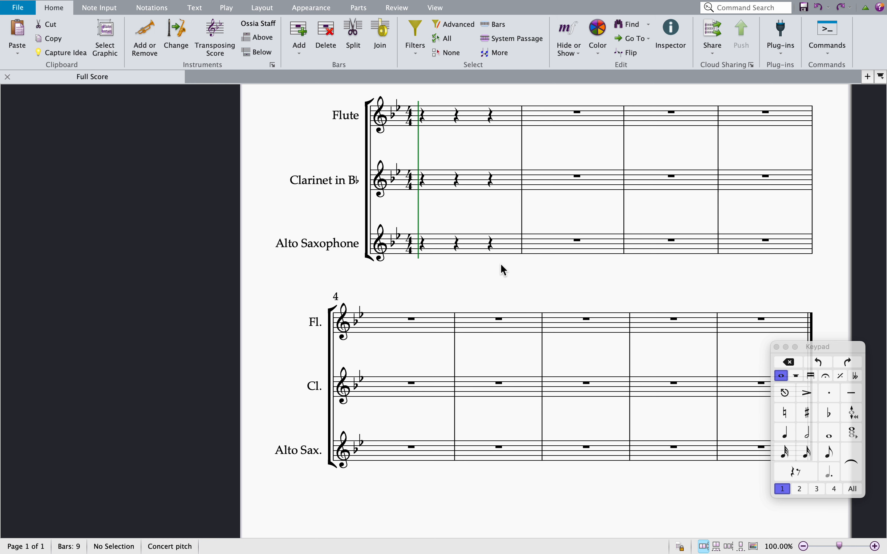
{"action": "scroll", "coordinate": [467, 283], "scroll_direction": "up", "scroll_amount": 3}
{"action": "scroll", "coordinate": [467, 281], "scroll_direction": "right", "scroll_amount": 2}
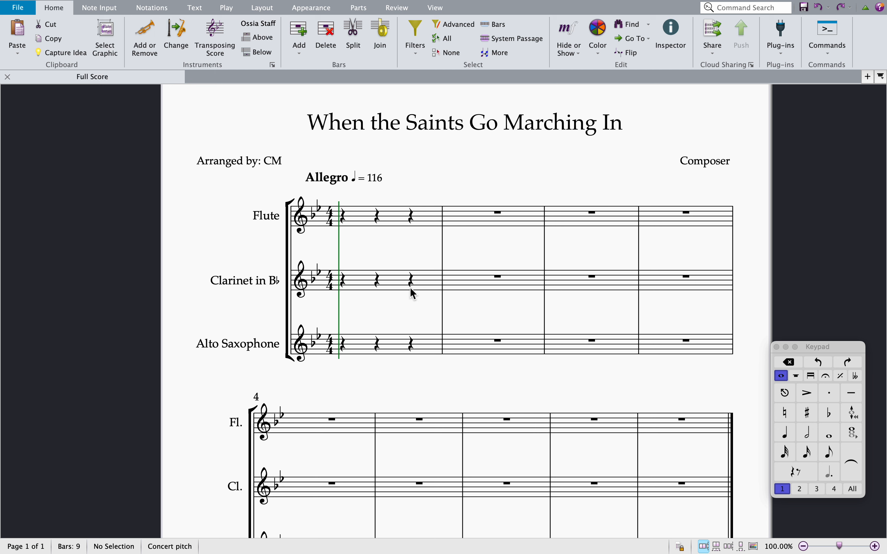
{"action": "left_click", "coordinate": [471, 214]}
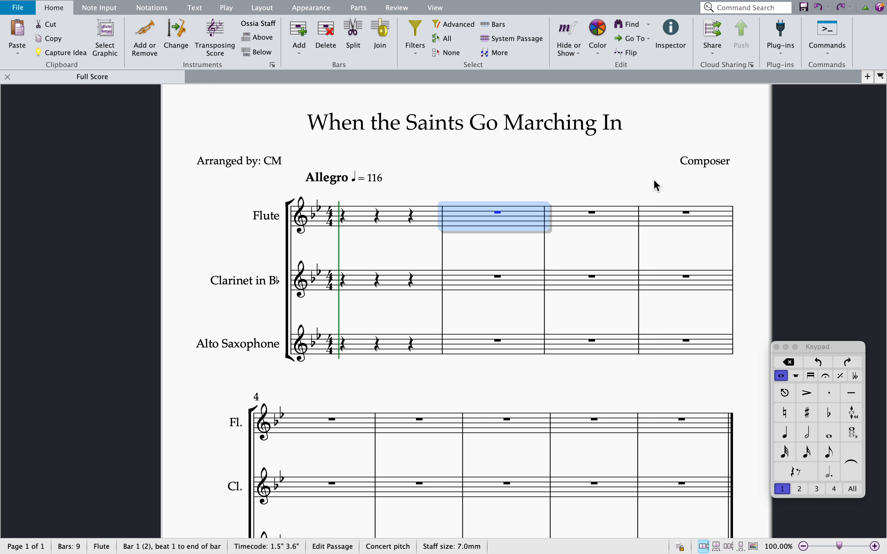
{"action": "left_click", "coordinate": [645, 162]}
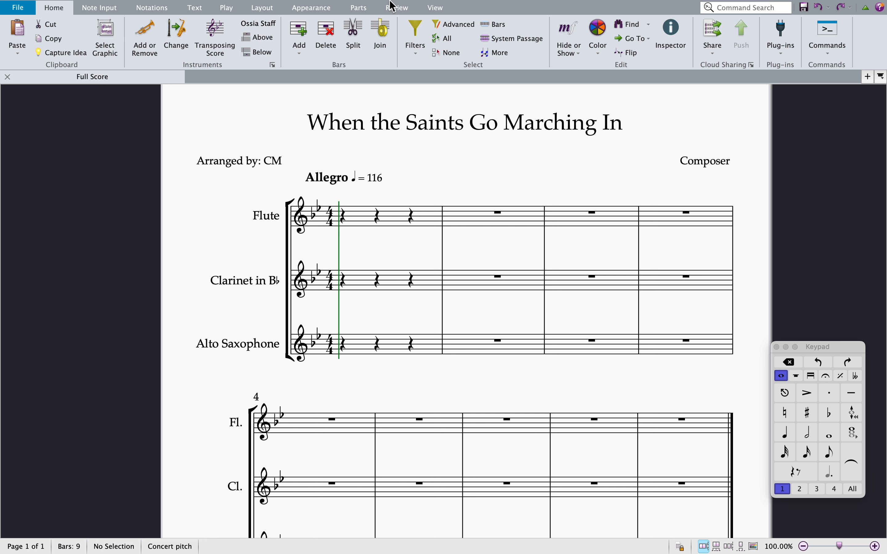
- Turn on auto system breaks and set them to every 4 bars
{"action": "left_click", "coordinate": [270, 14]}
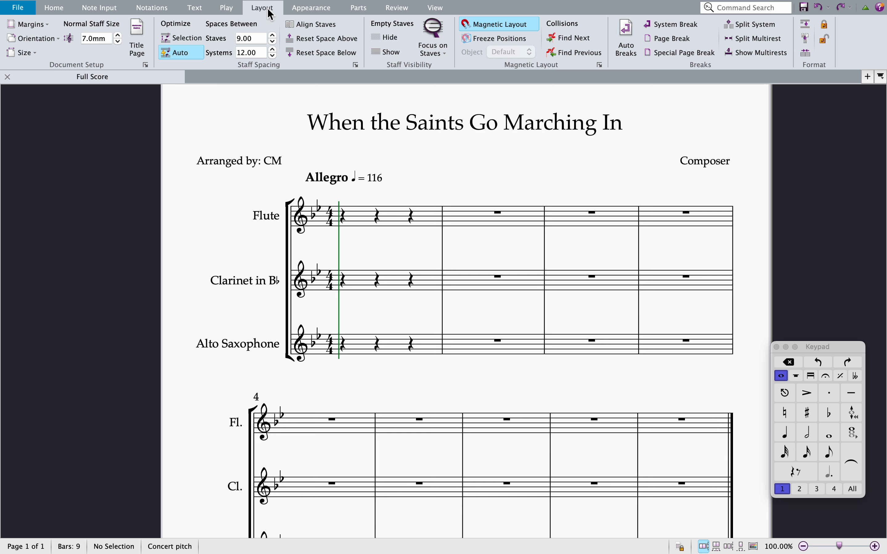
{"action": "left_click", "coordinate": [627, 56]}
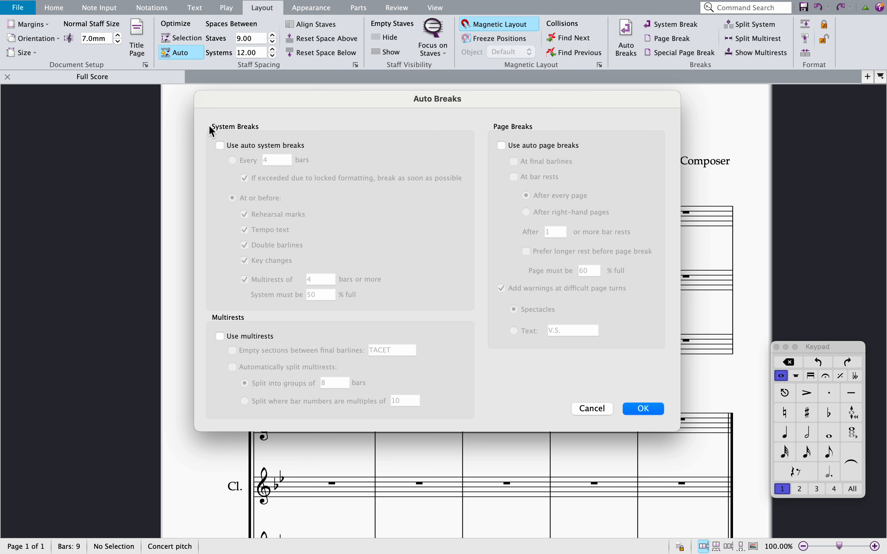
{"action": "left_click", "coordinate": [220, 145]}
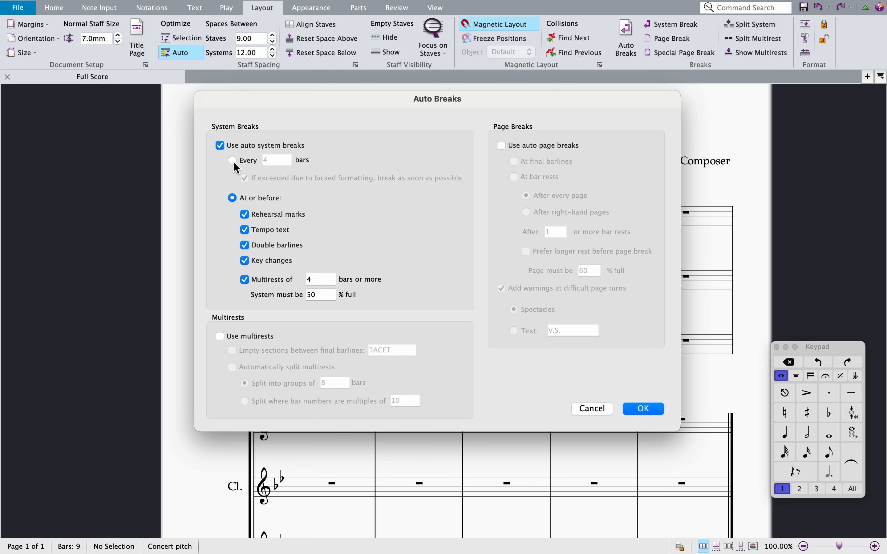
{"action": "left_click", "coordinate": [232, 161]}
{"action": "left_click", "coordinate": [285, 160]}
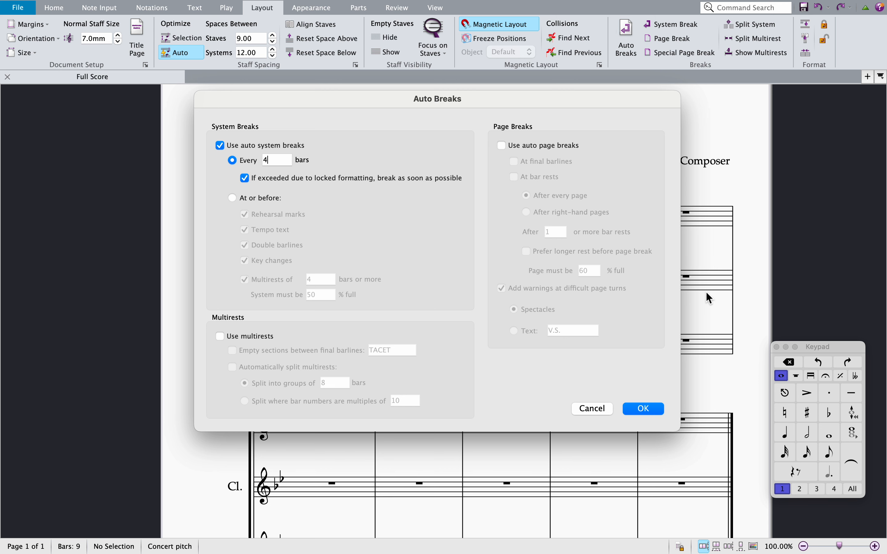
{"action": "left_click", "coordinate": [646, 409]}
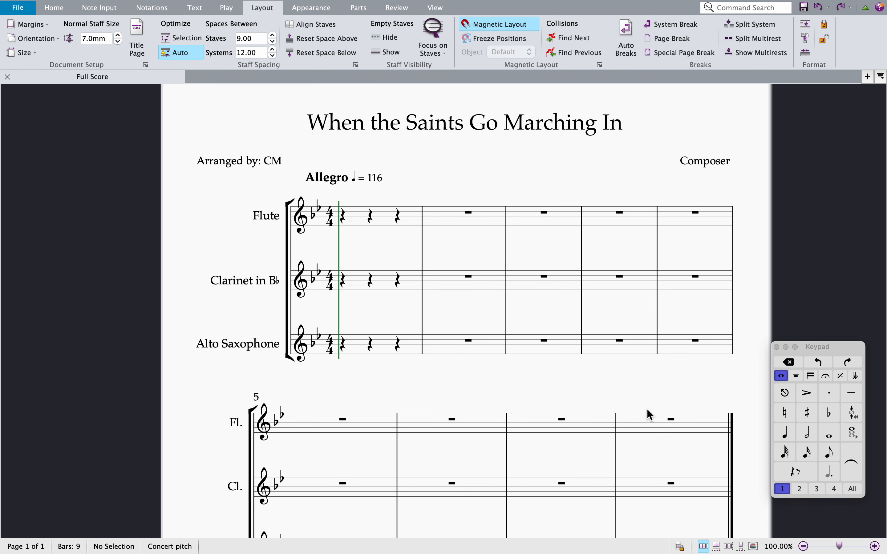
- Step through the full flute bars in both systems to check the number of bars per system
{"action": "left_click", "coordinate": [451, 220]}
{"action": "key", "text": "Right"}
{"action": "key", "text": "Right"}
{"action": "key", "text": "Right"}
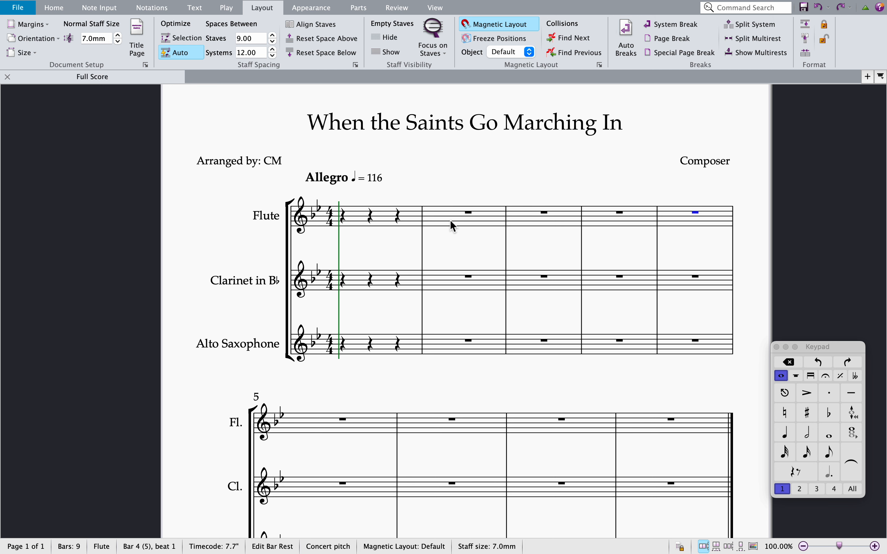
{"action": "left_click", "coordinate": [376, 432]}
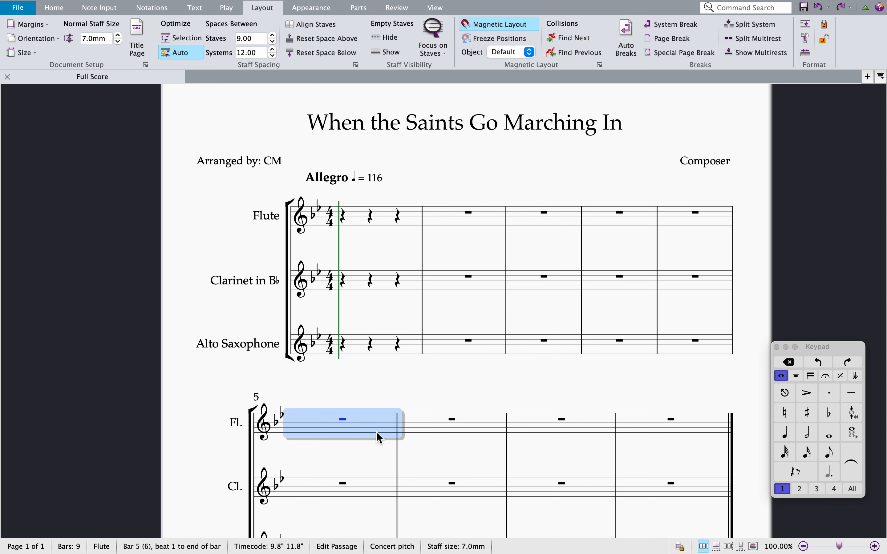
{"action": "key", "text": "Right"}
{"action": "key", "text": "Right"}
{"action": "key", "text": "Right"}
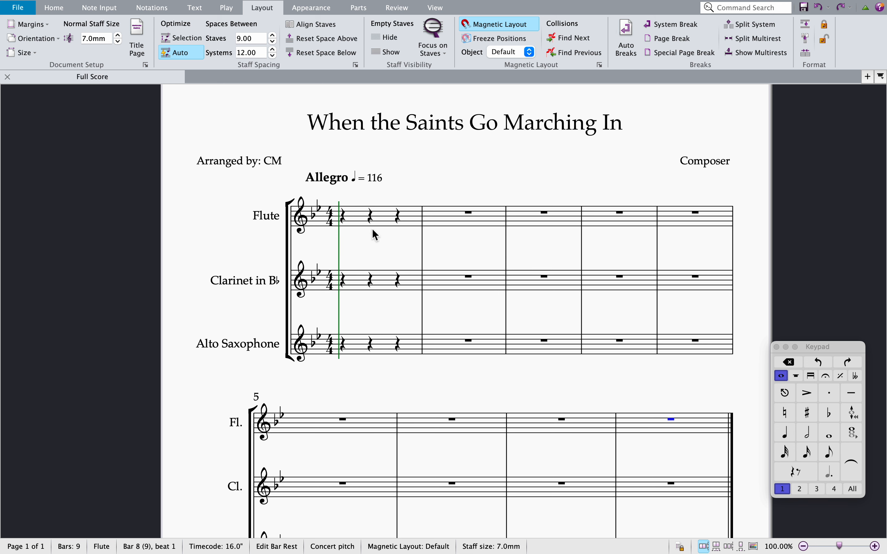
- Move the floating Keypad closer to the score, beside the first system
{"action": "scroll", "coordinate": [530, 190], "scroll_direction": "right", "scroll_amount": 5}
{"action": "scroll", "coordinate": [530, 190], "scroll_direction": "down", "scroll_amount": 2}
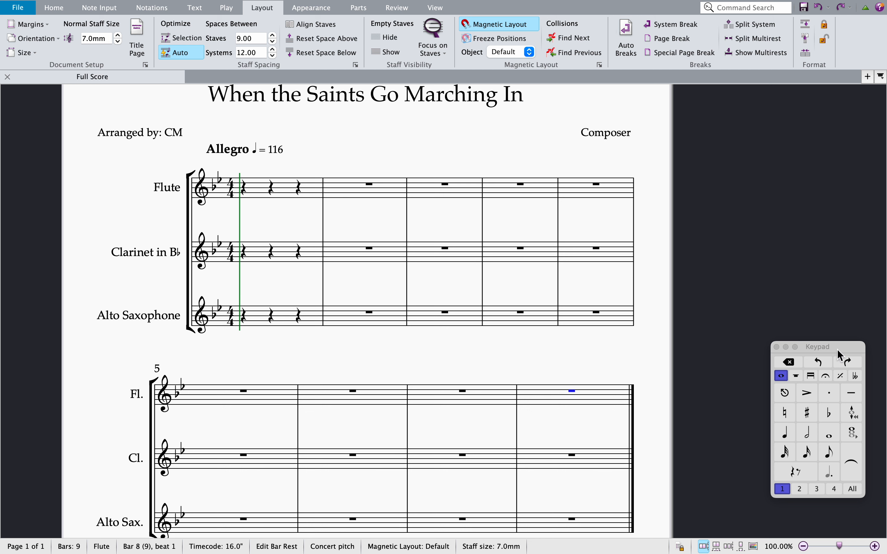
{"action": "left_click_drag", "start_coordinate": [841, 351], "coordinate": [786, 218]}
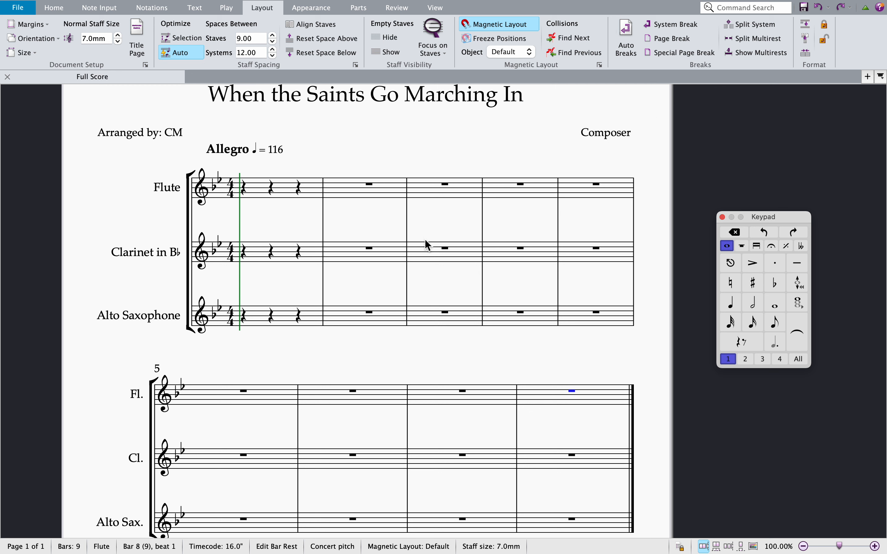
- Enter the quarter notes B♭, D and E♭ in the flute's pickup bar, replacing its three rests
{"action": "left_click", "coordinate": [244, 189]}
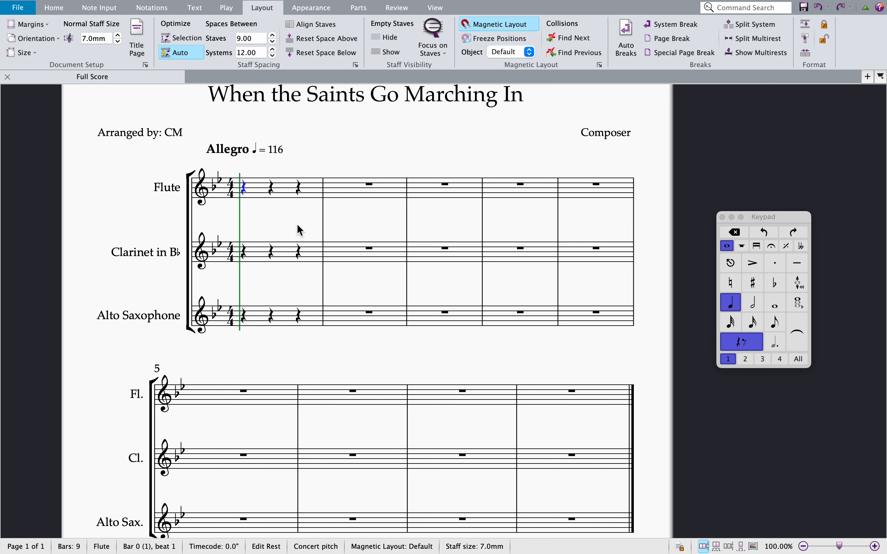
{"action": "key", "text": "b"}
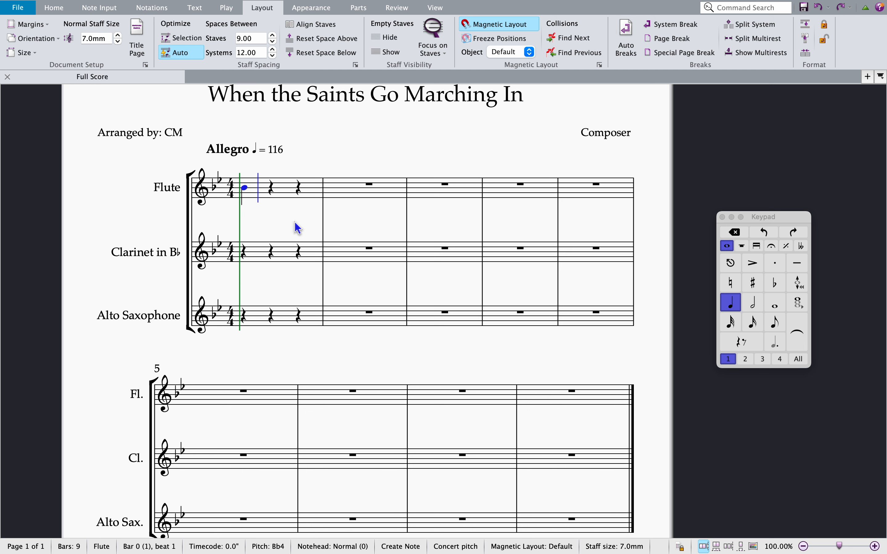
{"action": "key", "text": "d"}
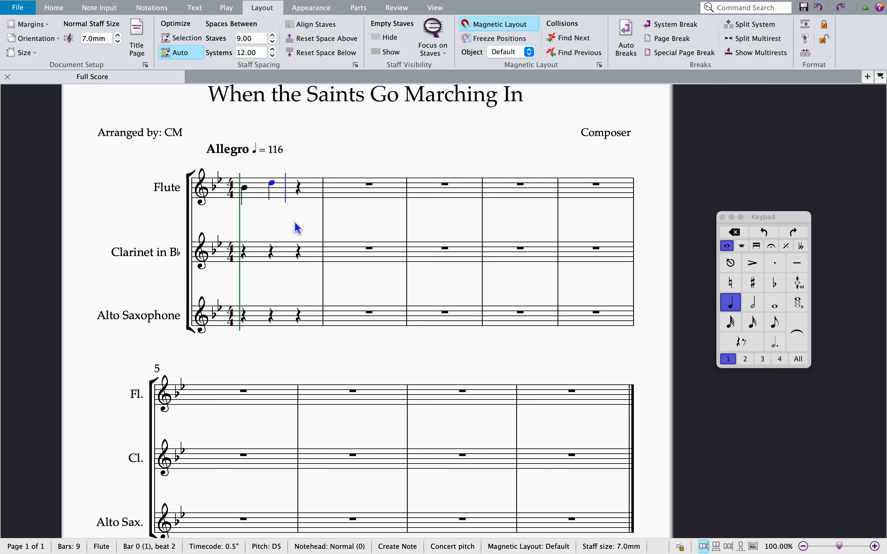
{"action": "key", "text": "e"}
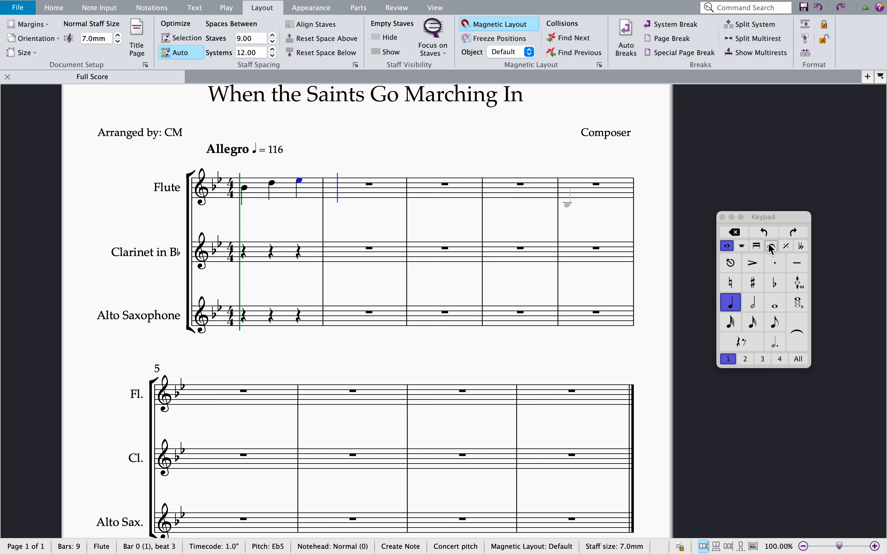
- Add a whole note F in flute bar 1, tied to a quarter note F in bar 2, and end note entry
{"action": "left_click", "coordinate": [779, 308]}
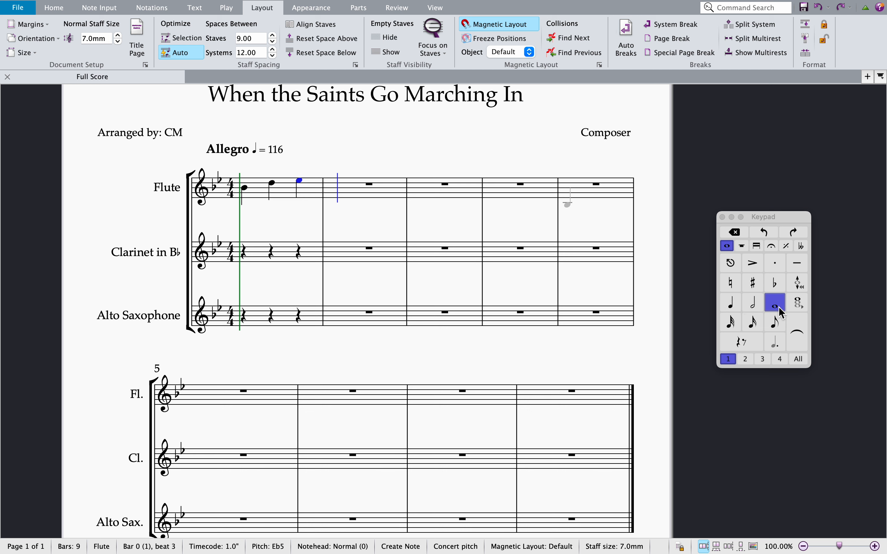
{"action": "key", "text": "f"}
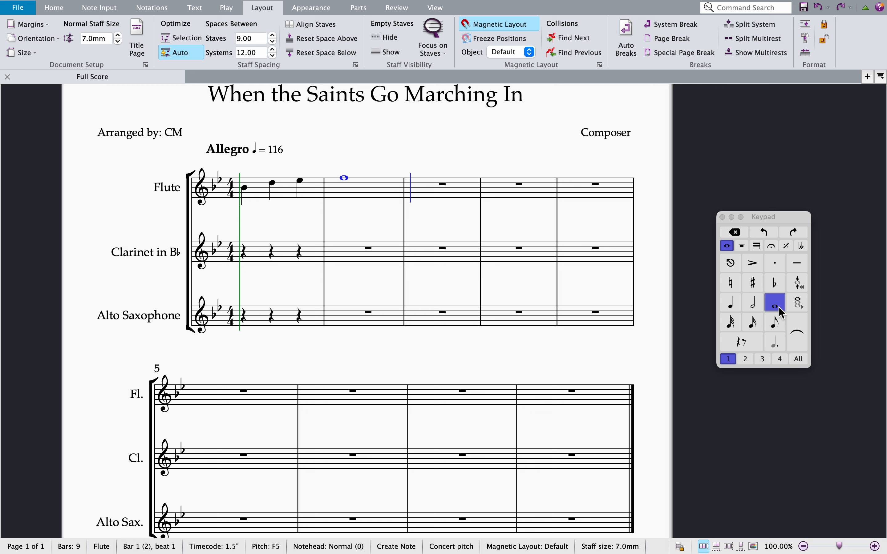
{"action": "left_click", "coordinate": [801, 337]}
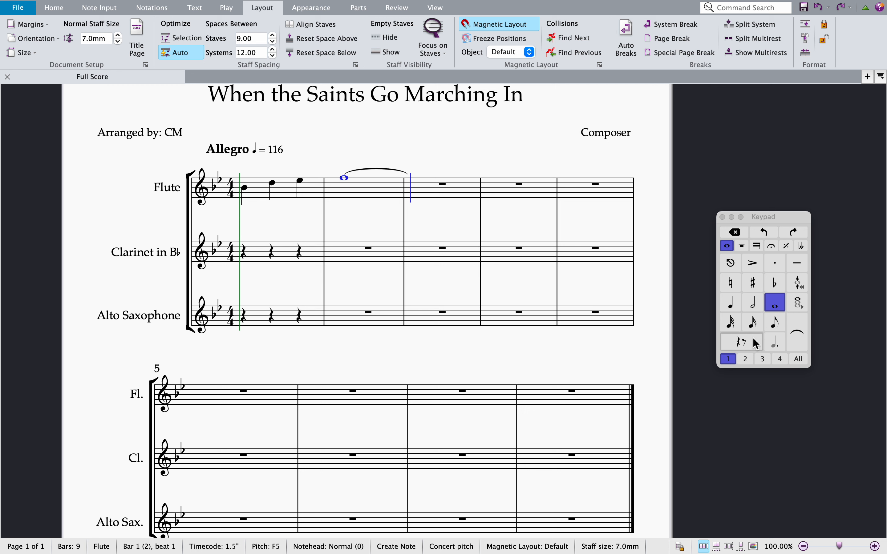
{"action": "left_click", "coordinate": [729, 306]}
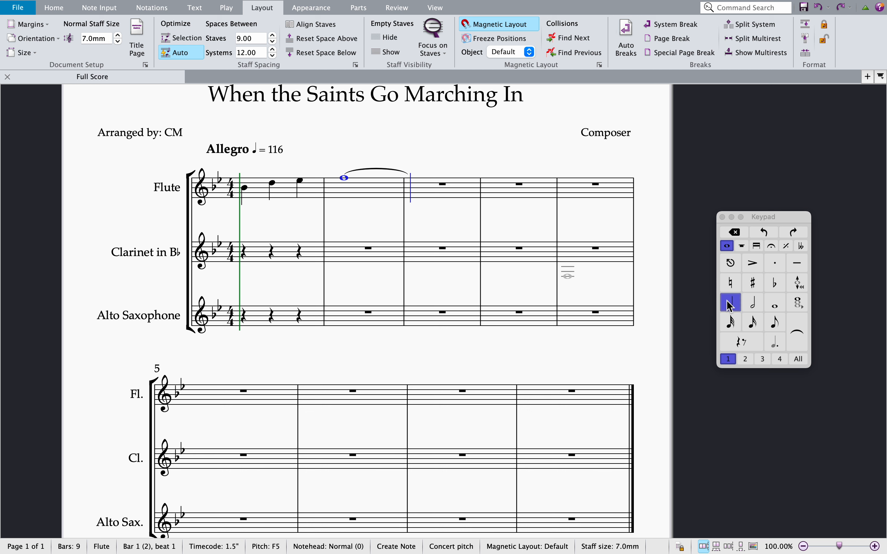
{"action": "key", "text": "f"}
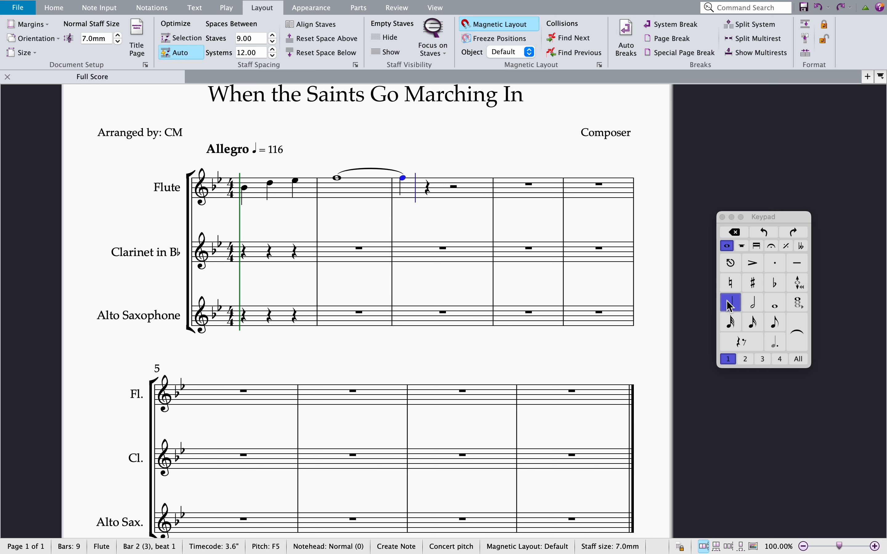
{"action": "key", "text": "Escape"}
{"action": "key", "text": "Escape"}
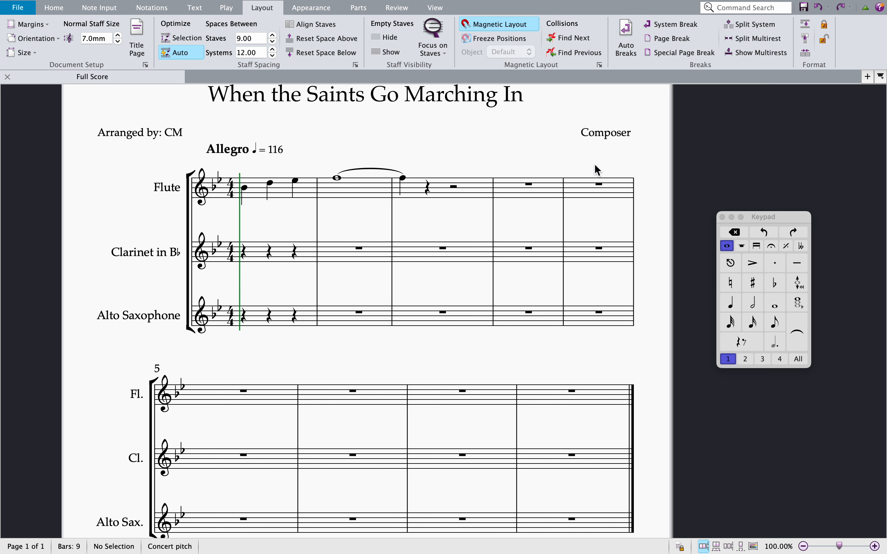
{"action": "left_click", "coordinate": [402, 179]}
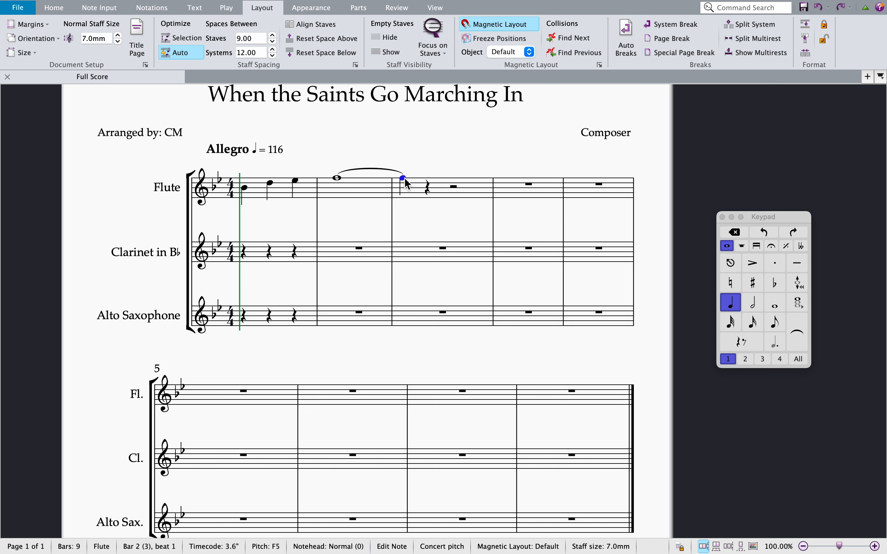
{"action": "left_click", "coordinate": [439, 148]}
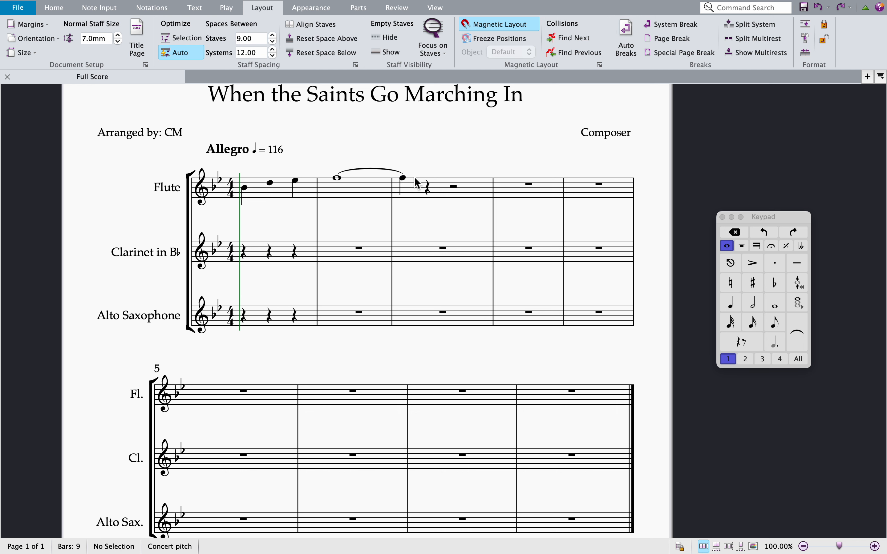
{"action": "left_click", "coordinate": [403, 178]}
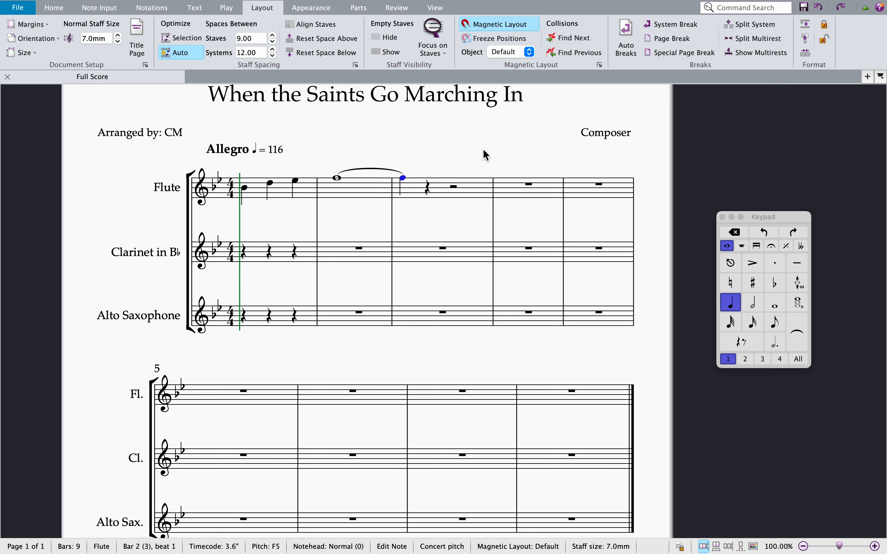
{"action": "key", "text": "Escape"}
{"action": "left_click", "coordinate": [463, 144]}
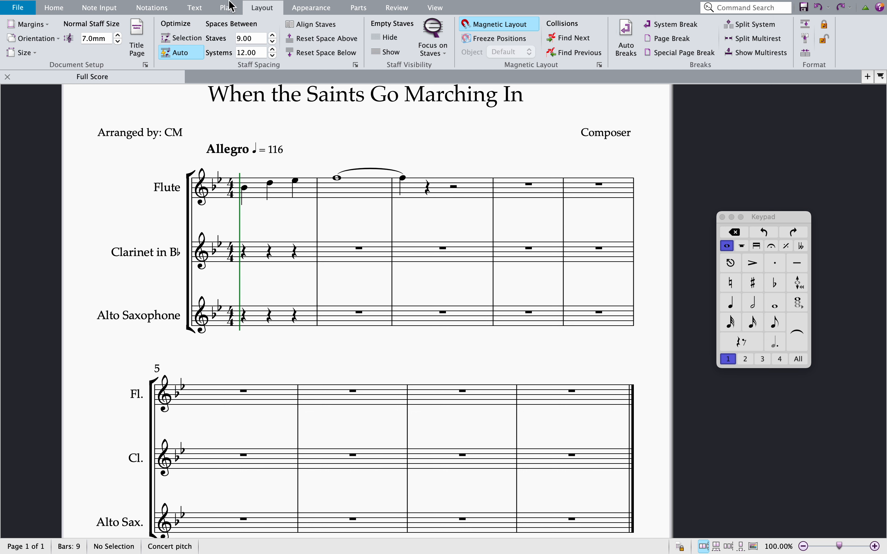
- Play back the opening flute phrase from the start, stop it, and return the playback line to the beginning
{"action": "mouse_move", "coordinate": [225, 4]}
{"action": "left_click", "coordinate": [228, 8]}
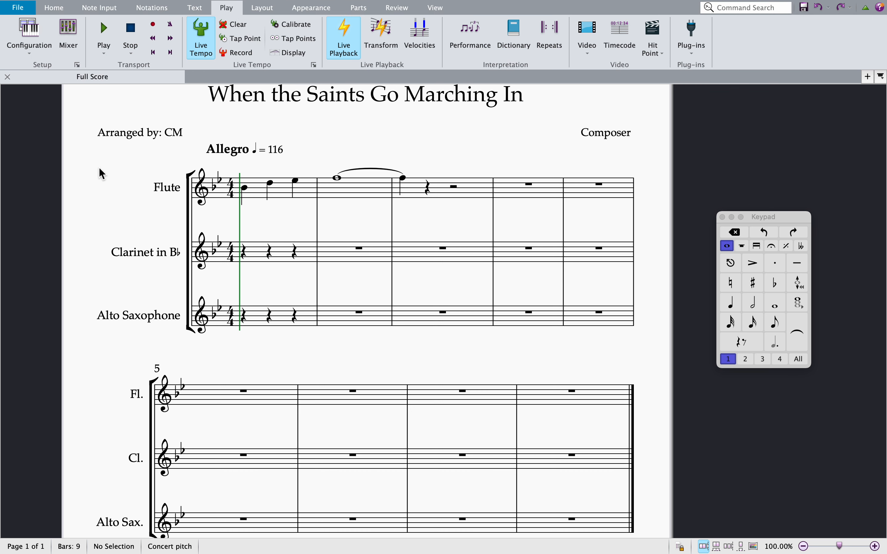
{"action": "left_click", "coordinate": [104, 37]}
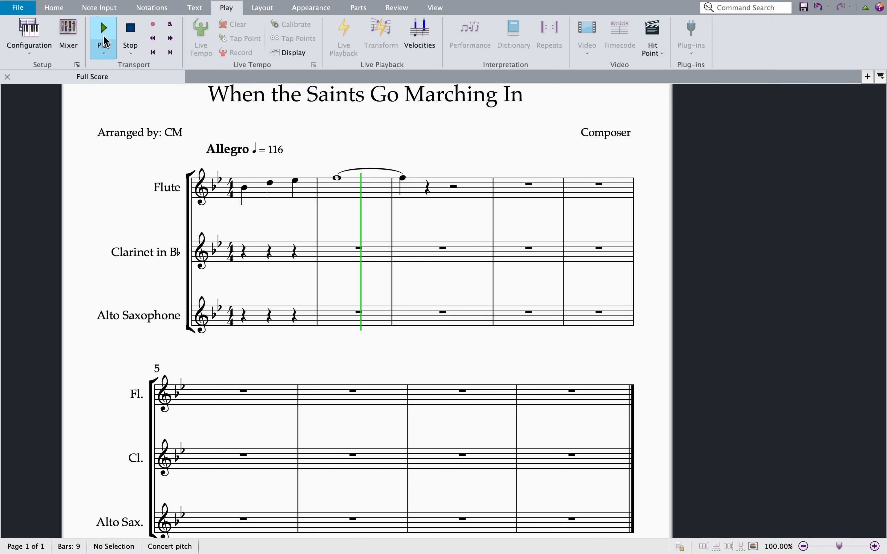
{"action": "left_click", "coordinate": [121, 39]}
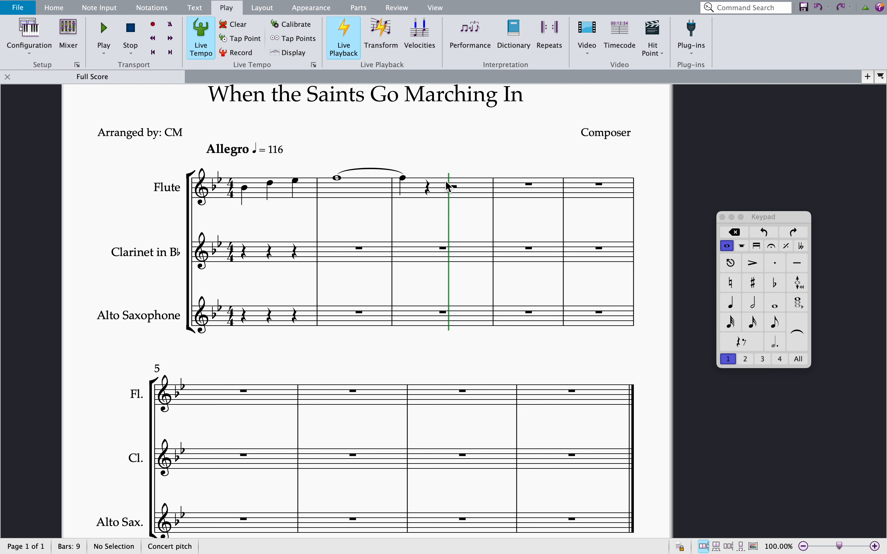
{"action": "left_click", "coordinate": [154, 57]}
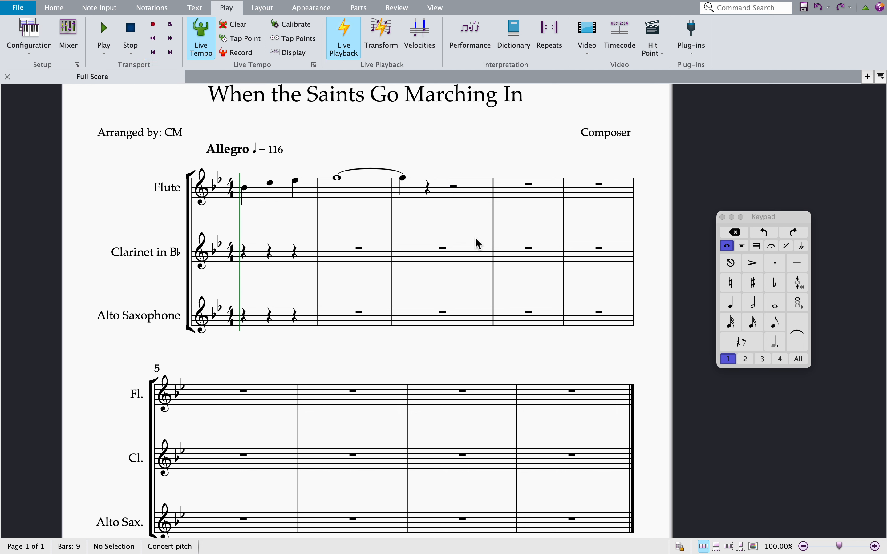
- Repeat the five-note flute phrase, from the pickup through the tied quarter note F, directly after itself from bar 2, beat 2
{"action": "left_click", "coordinate": [245, 189]}
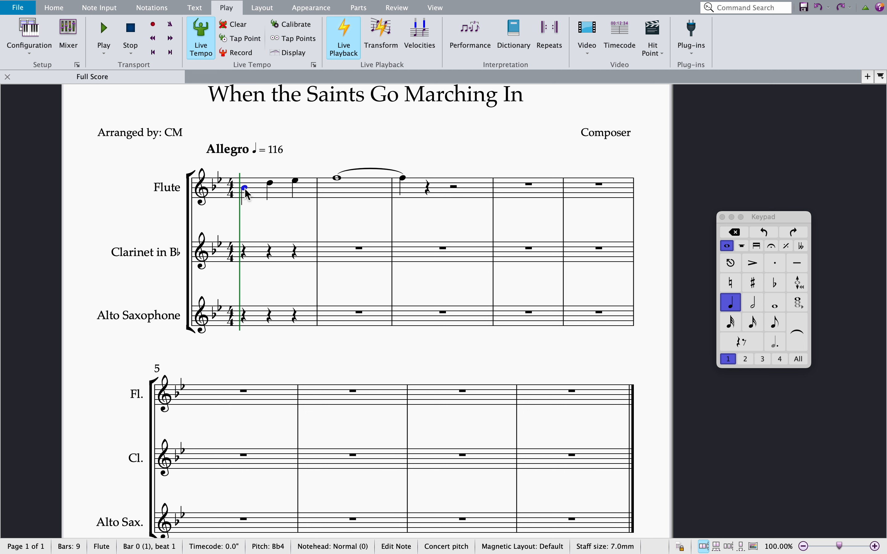
{"action": "key", "text": "shift+Right"}
{"action": "key", "text": "shift+Right"}
{"action": "key", "text": "shift+Right"}
{"action": "key", "text": "shift+Right"}
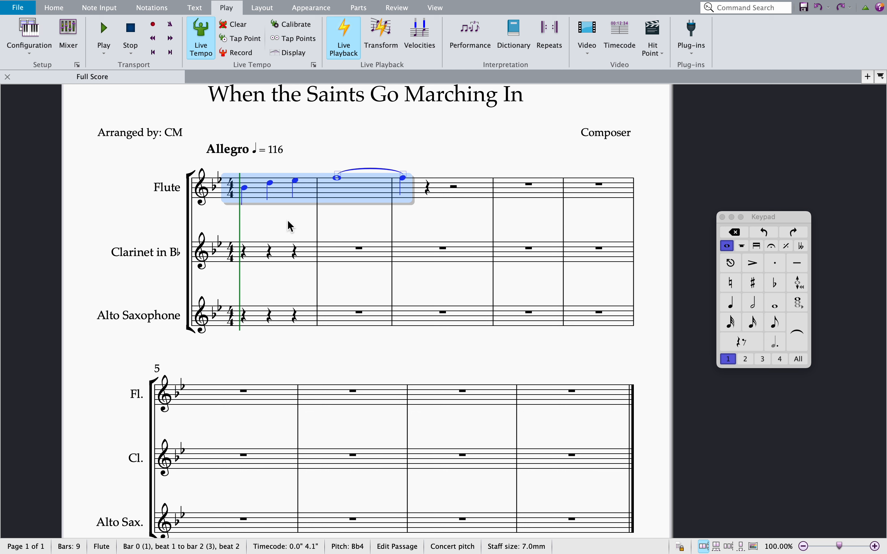
{"action": "key", "text": "r"}
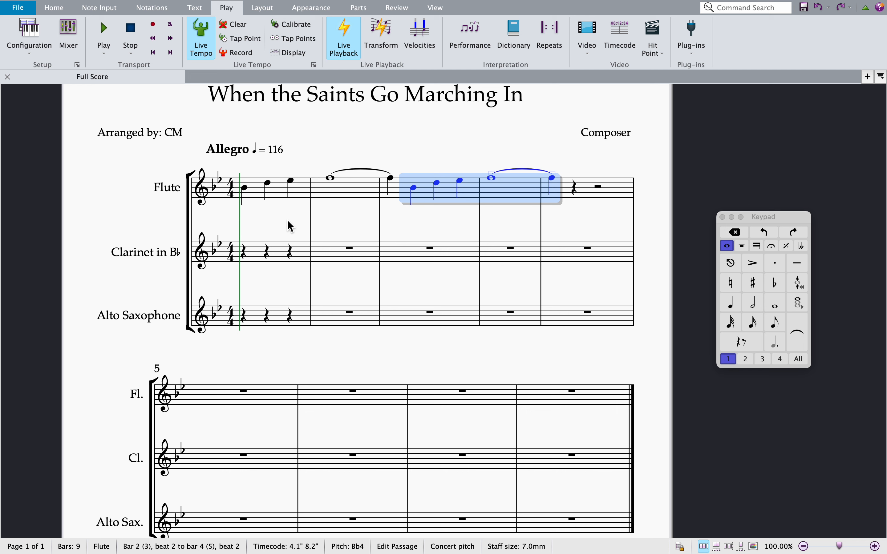
{"action": "left_click", "coordinate": [422, 146]}
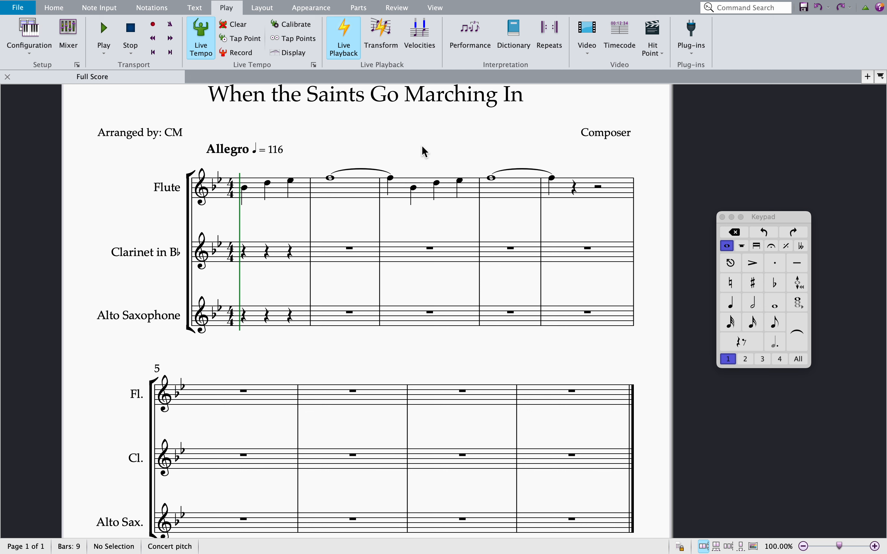
- Play back the flute melody with the repeated phrase, stop it, and rewind to the beginning
{"action": "left_click", "coordinate": [109, 32]}
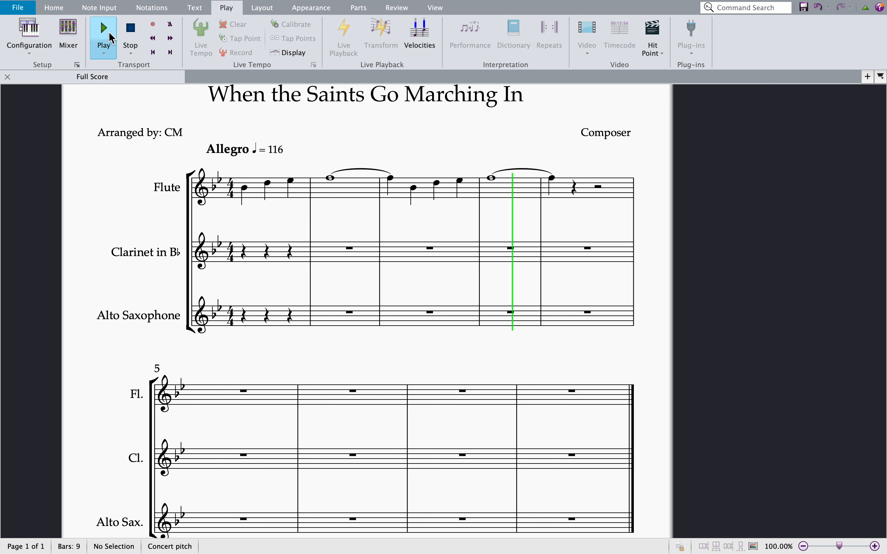
{"action": "left_click", "coordinate": [106, 37]}
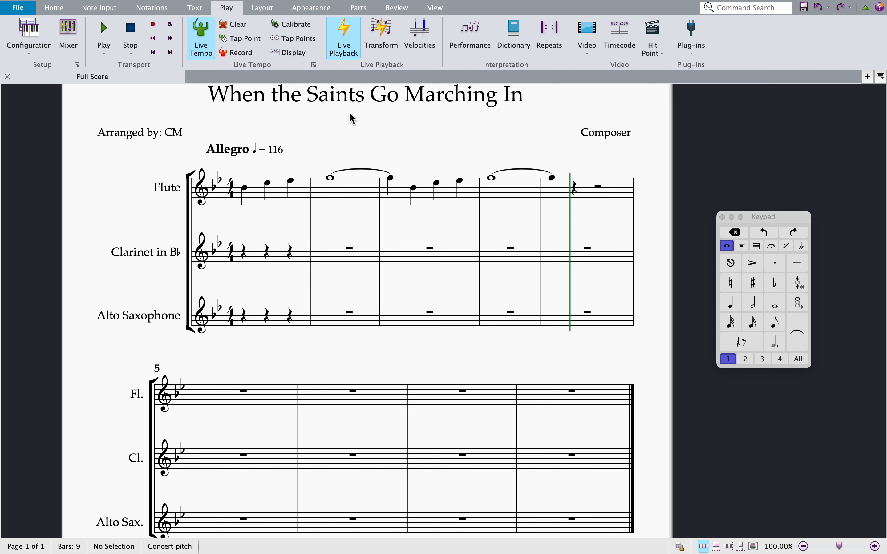
{"action": "left_click", "coordinate": [153, 52]}
{"action": "left_click", "coordinate": [247, 191]}
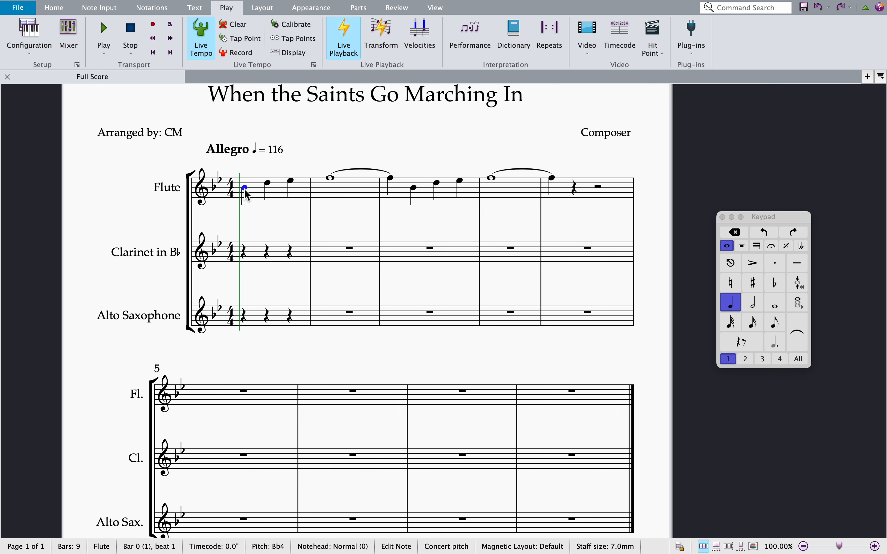
{"action": "key", "text": "shift+Right"}
{"action": "key", "text": "shift+Right"}
{"action": "key", "text": "shift+Right"}
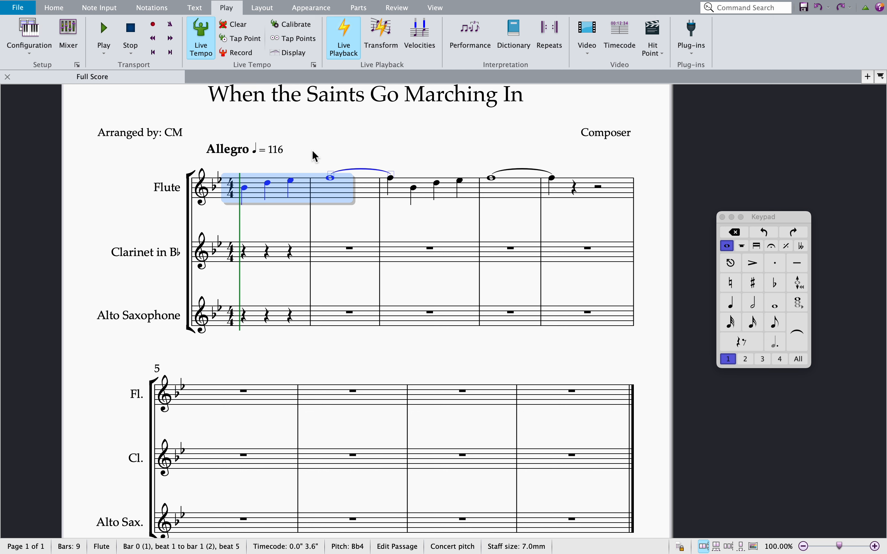
{"action": "key", "text": "Escape"}
- Copy the first four flute notes, from the pickup B♭ through the whole note F, and paste them at bar 4, beat 2
{"action": "left_click", "coordinate": [245, 189]}
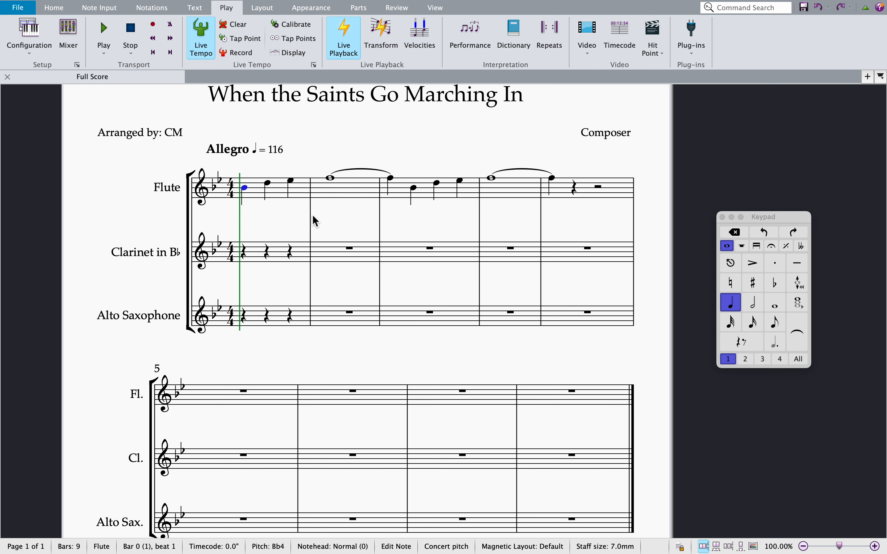
{"action": "key", "text": "shift+Right"}
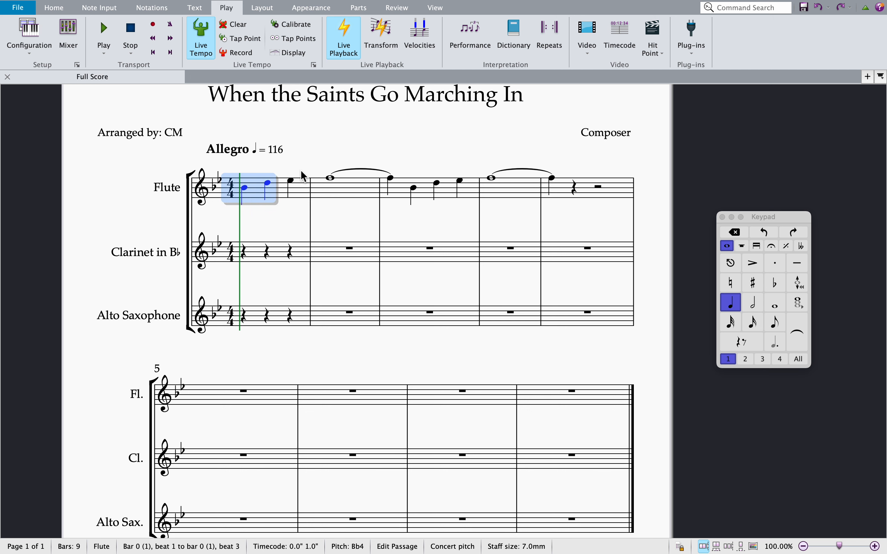
{"action": "left_click", "coordinate": [290, 179], "text": "shift"}
{"action": "left_click", "coordinate": [330, 178], "text": "shift"}
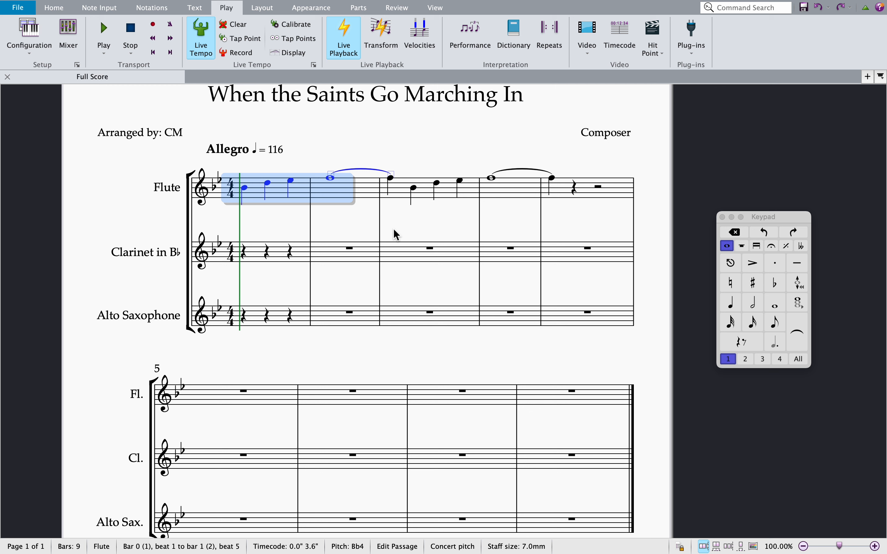
{"action": "left_click", "coordinate": [575, 187]}
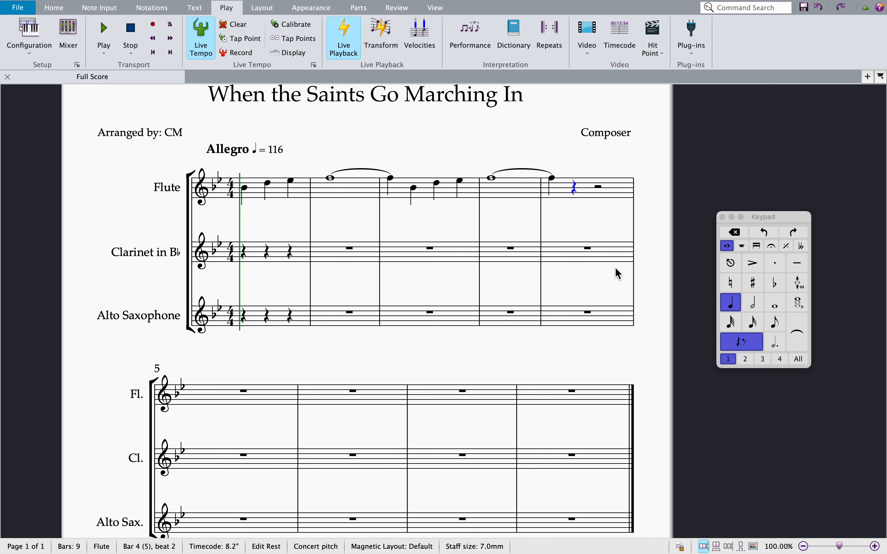
{"action": "key", "text": "super+v"}
{"action": "key", "text": "Escape"}
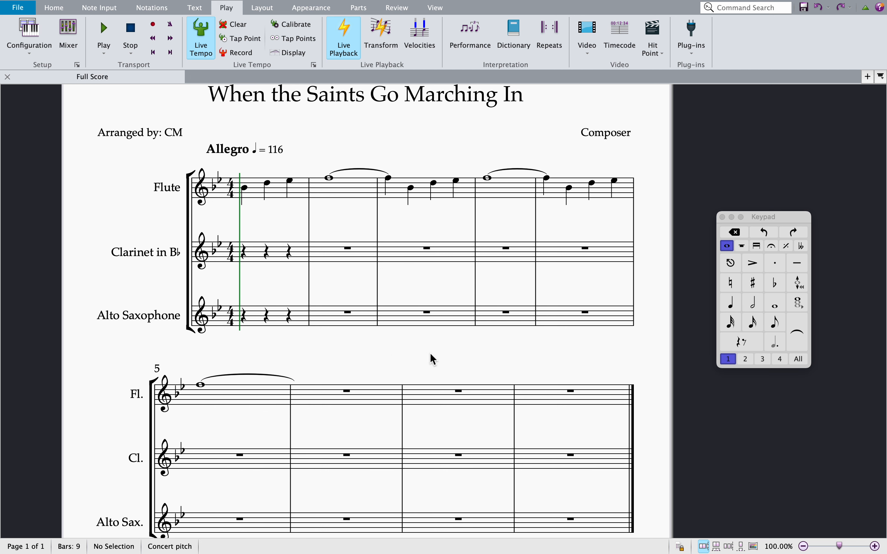
- Delete the tie after the whole note F in flute bar 5
{"action": "left_click", "coordinate": [237, 374]}
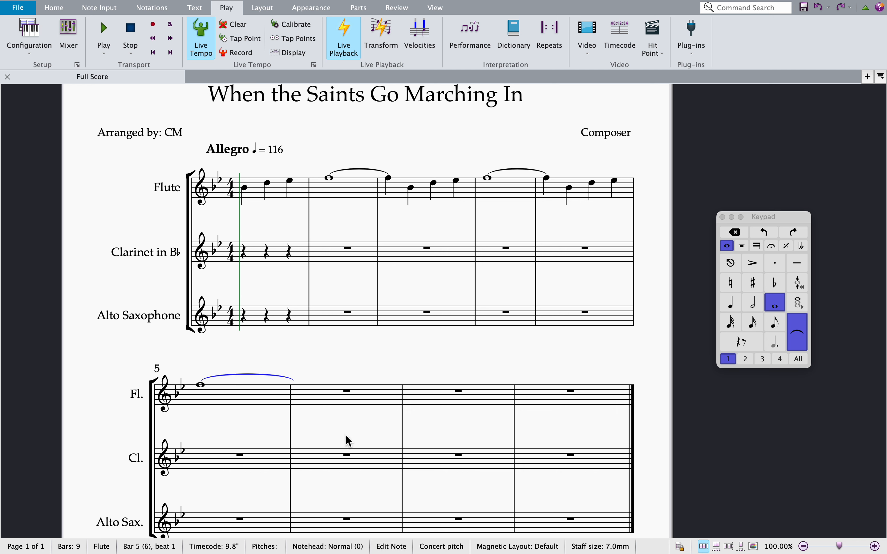
{"action": "key", "text": "Delete"}
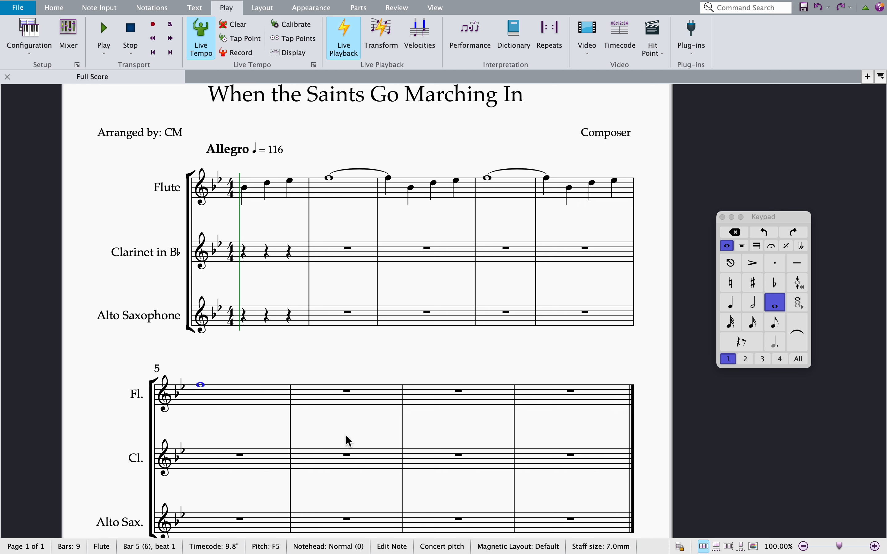
{"action": "key", "text": "Escape"}
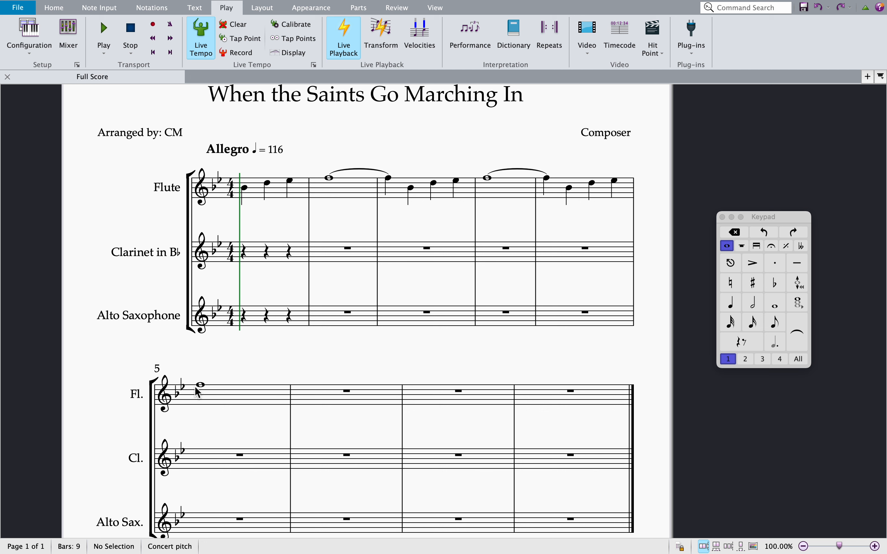
- Change the whole note F in flute bar 5 to a quarter note
{"action": "left_click", "coordinate": [200, 385]}
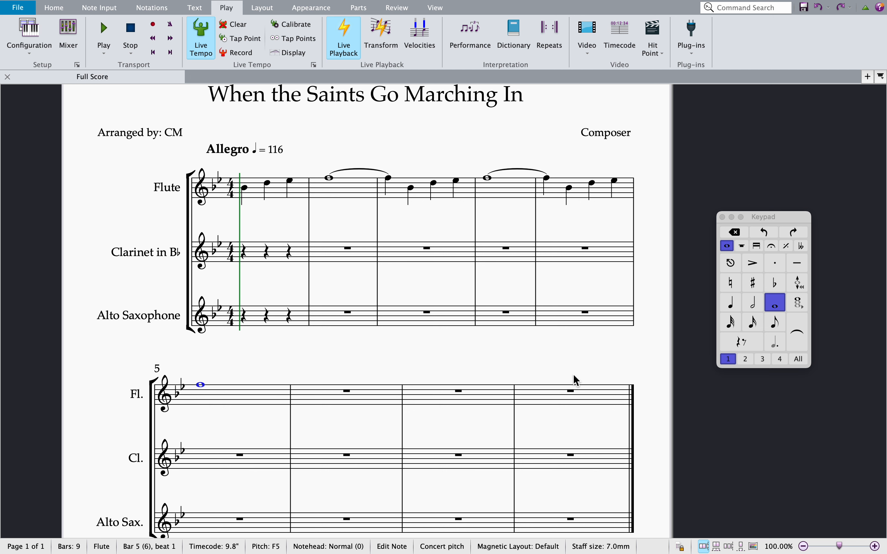
{"action": "left_click", "coordinate": [731, 306]}
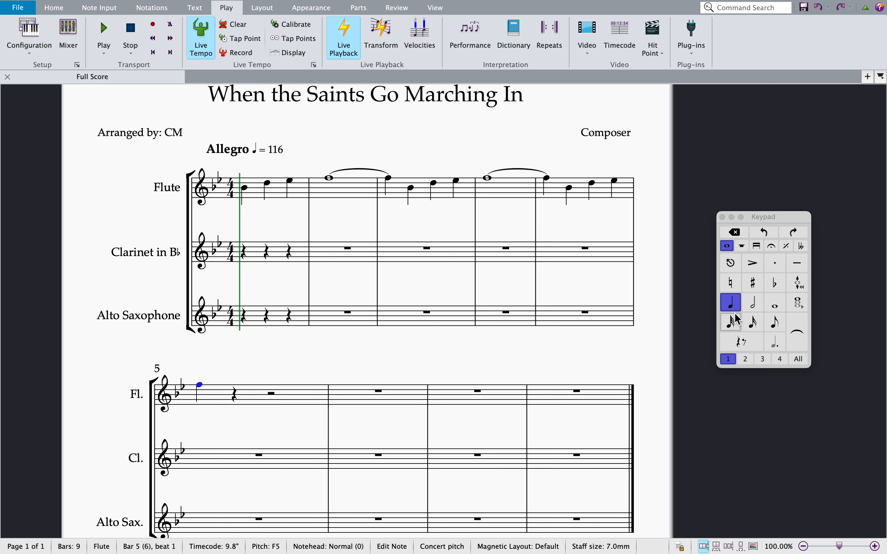
{"action": "left_click", "coordinate": [753, 304]}
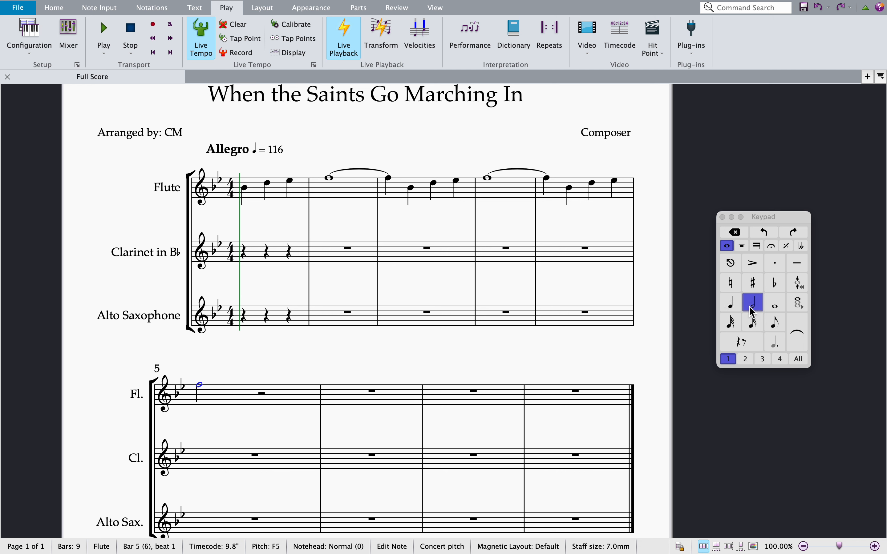
{"action": "left_click", "coordinate": [779, 322]}
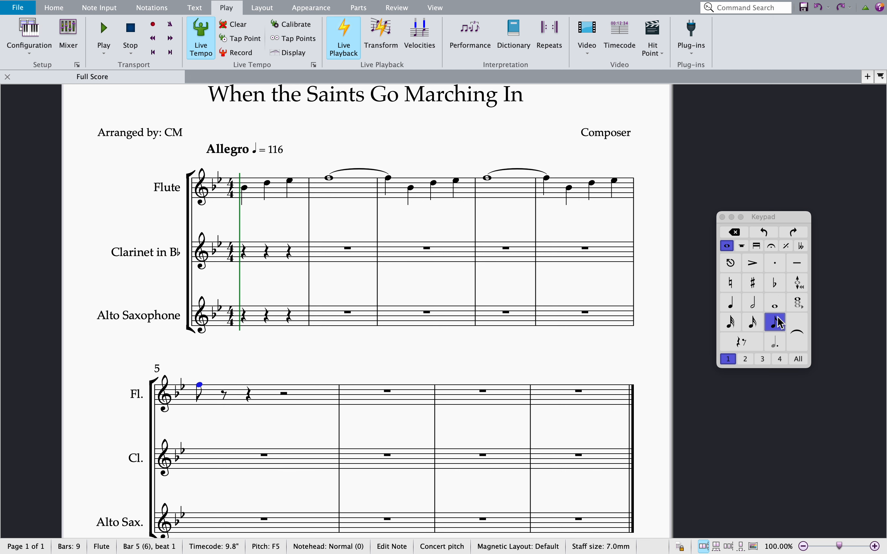
{"action": "left_click", "coordinate": [736, 307]}
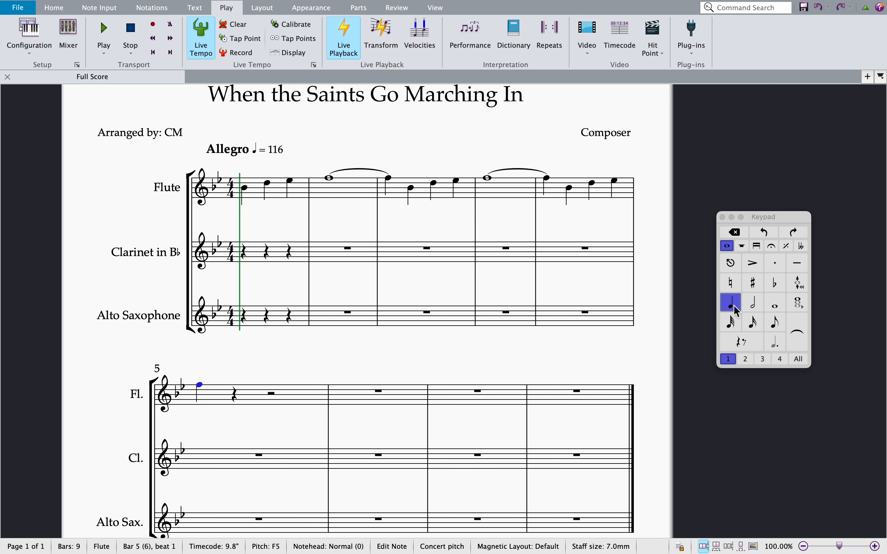
{"action": "key", "text": "Escape"}
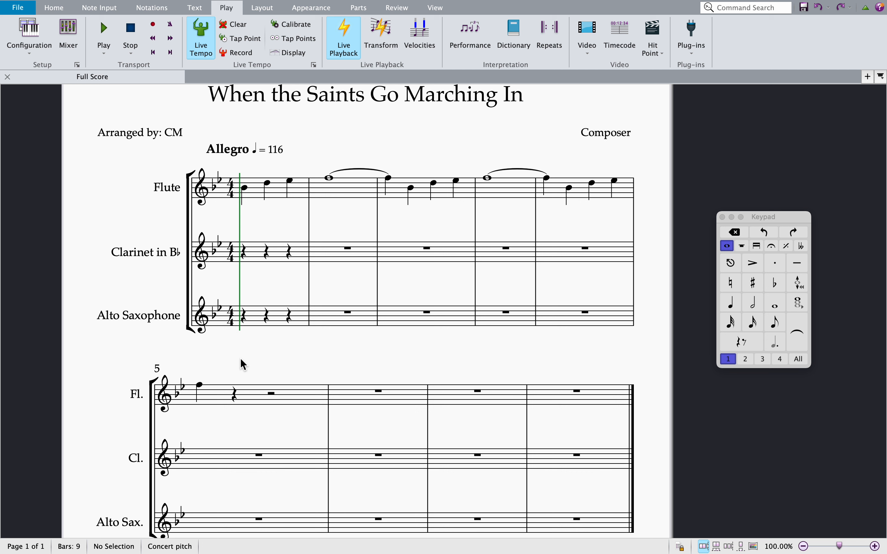
- Enter quarter notes D, B♭ and D on beats 2 to 4 of flute bar 5
{"action": "left_click", "coordinate": [234, 396]}
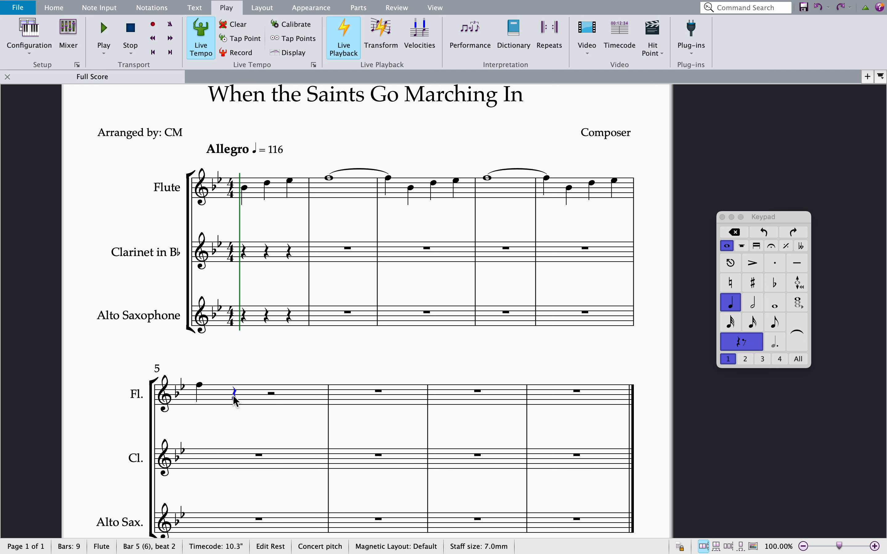
{"action": "key", "text": "d"}
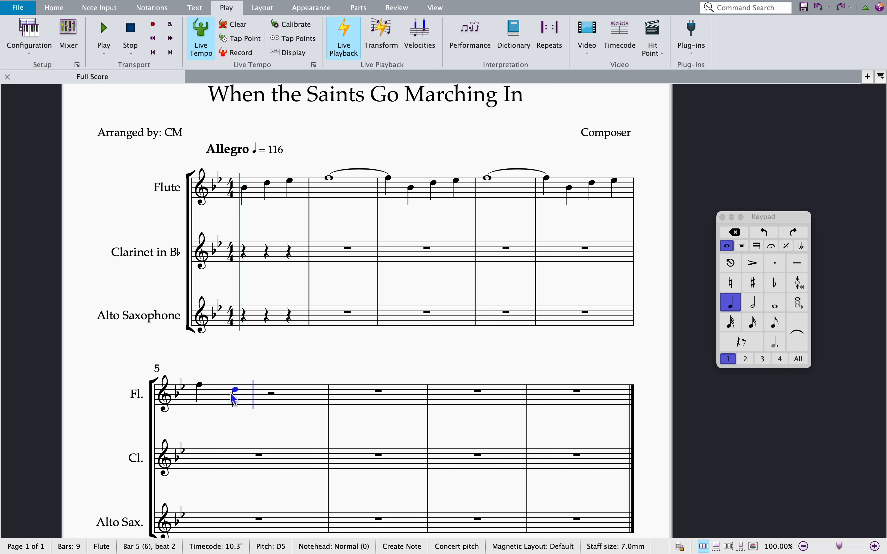
{"action": "key", "text": "b"}
{"action": "key", "text": "d"}
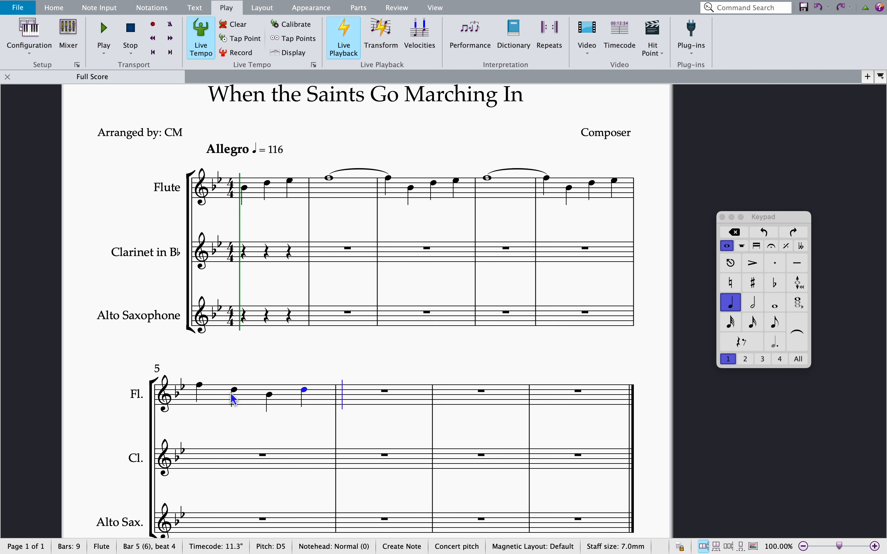
- Enter a whole note C in flute bar 6, tied to a quarter note C in bar 7
{"action": "left_click", "coordinate": [776, 308]}
{"action": "key", "text": "c"}
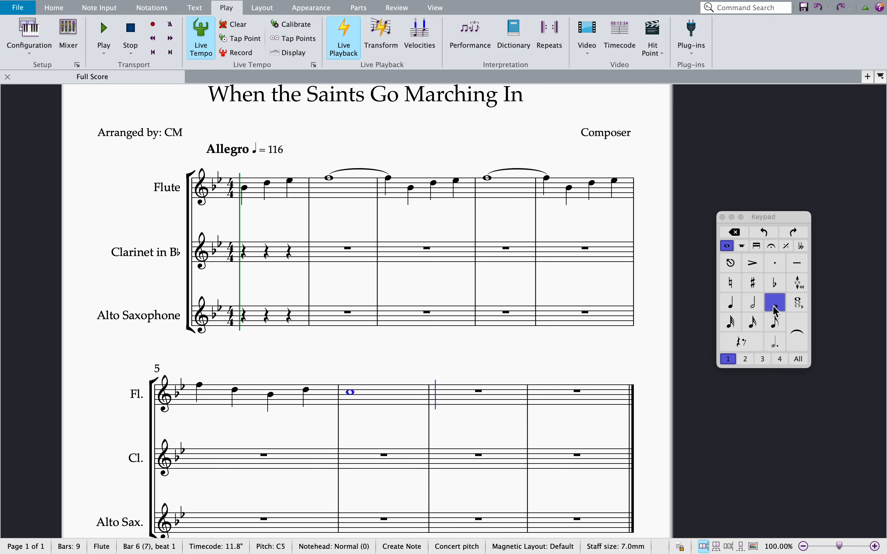
{"action": "left_click", "coordinate": [797, 331]}
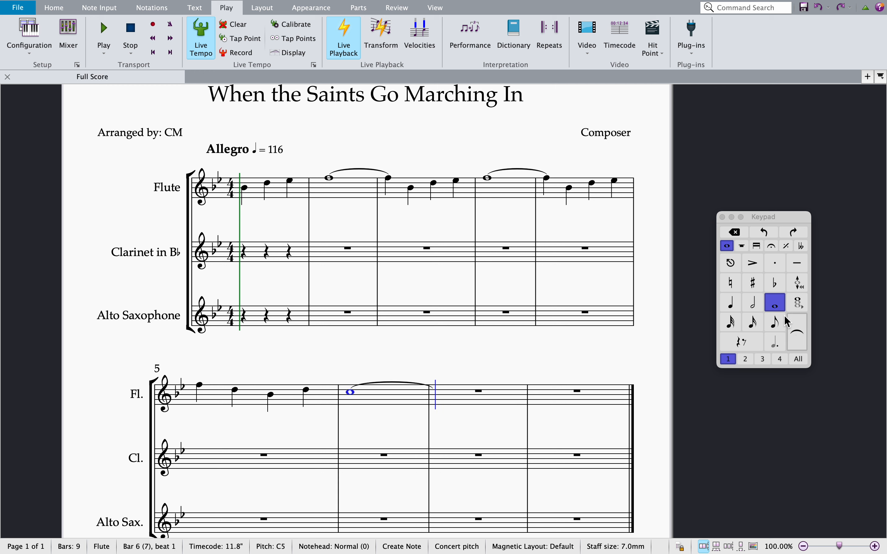
{"action": "left_click", "coordinate": [733, 305]}
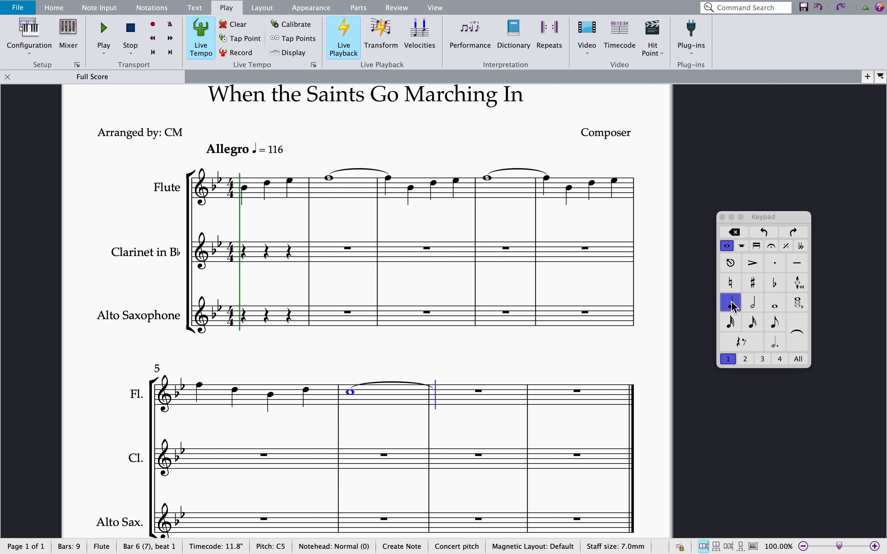
{"action": "key", "text": "c"}
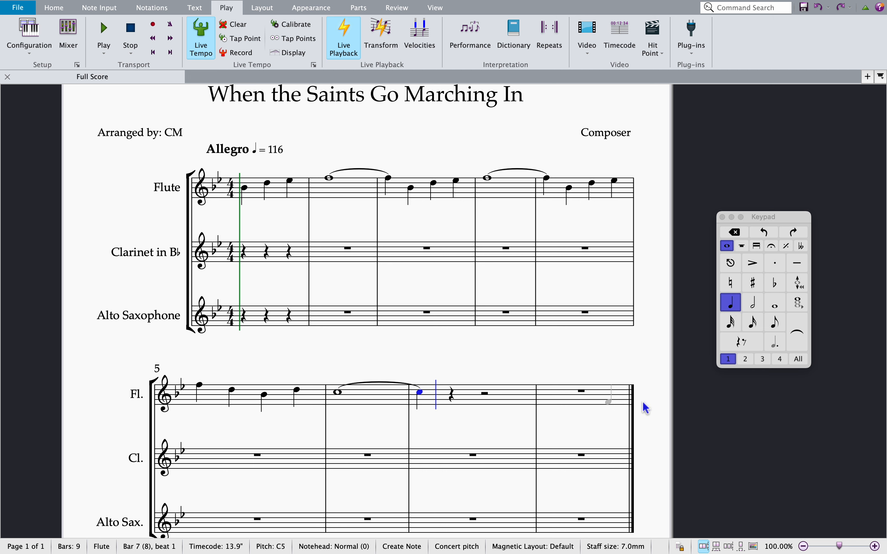
- Enter quarter notes D, D and C from beat 2 of flute bar 7, and a quarter note B♭ at the start of bar 8
{"action": "key", "text": "Right"}
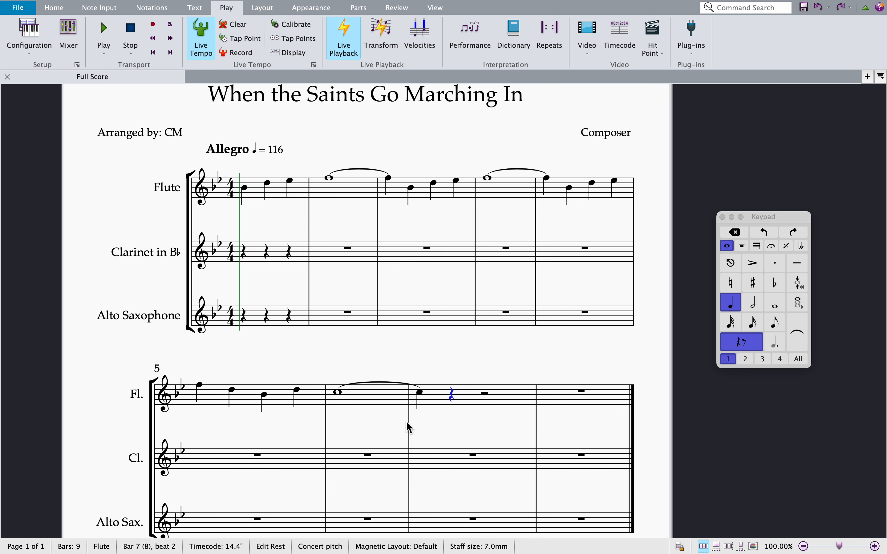
{"action": "key", "text": "d"}
{"action": "key", "text": "d"}
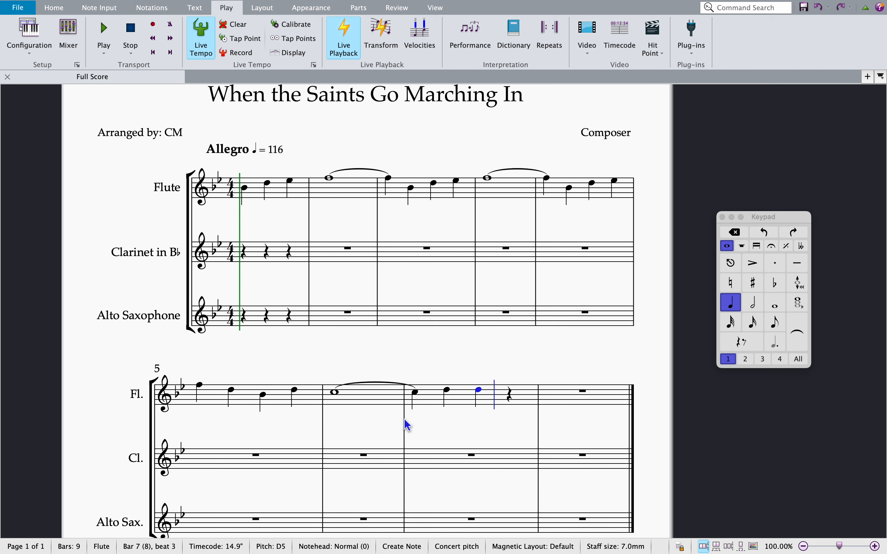
{"action": "key", "text": "c"}
{"action": "key", "text": "b"}
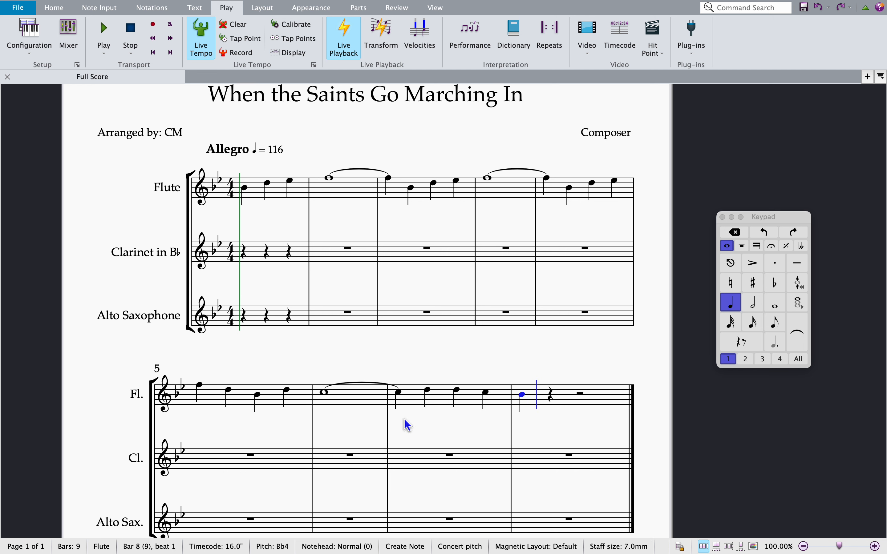
{"action": "key", "text": "Escape"}
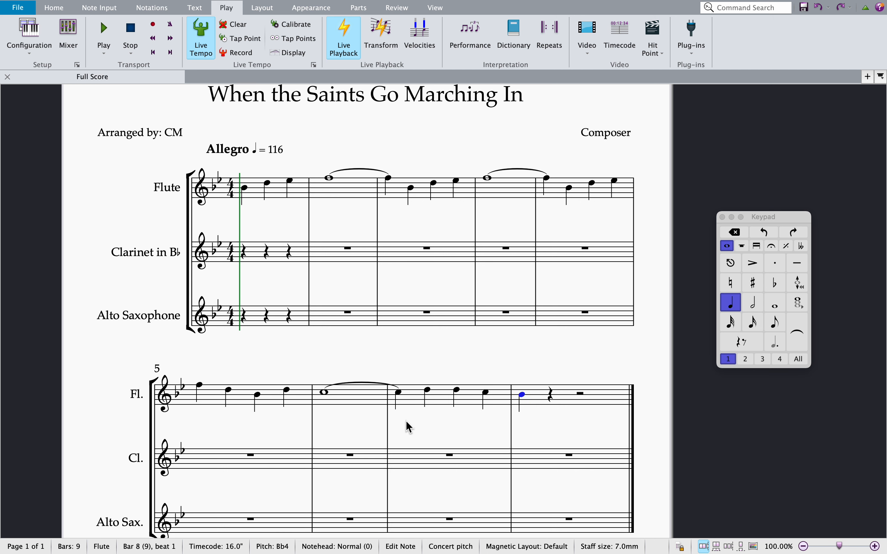
{"action": "key", "text": "Escape"}
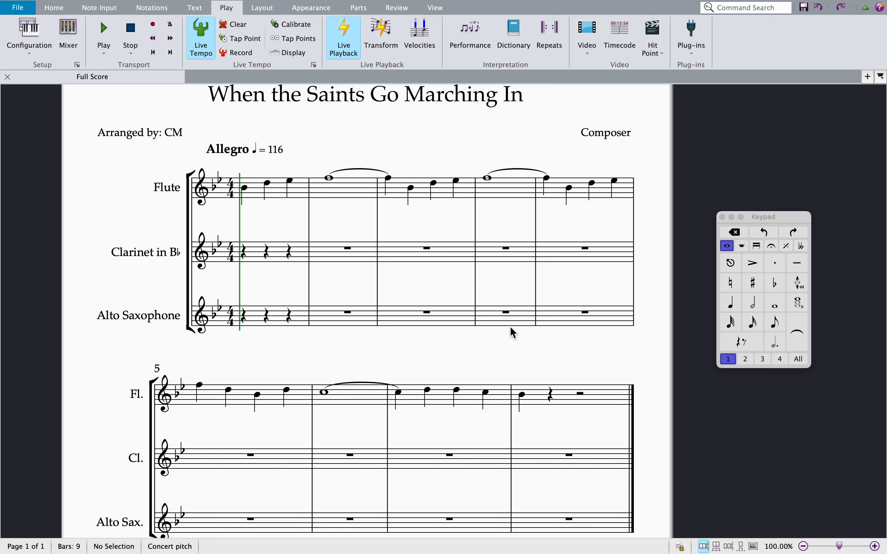
- Play back the flute melody from the beginning and stop it to check the new ending
{"action": "left_click", "coordinate": [152, 53]}
{"action": "left_click", "coordinate": [103, 37]}
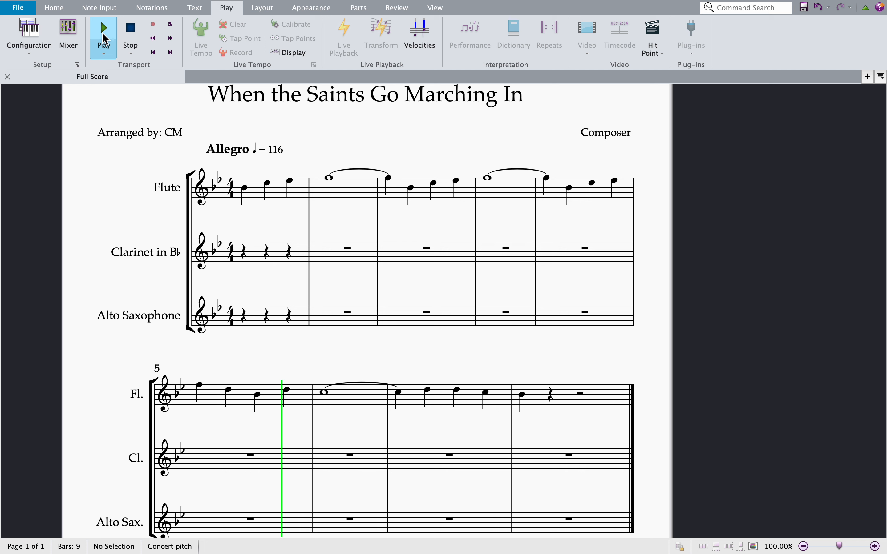
{"action": "left_click", "coordinate": [103, 38]}
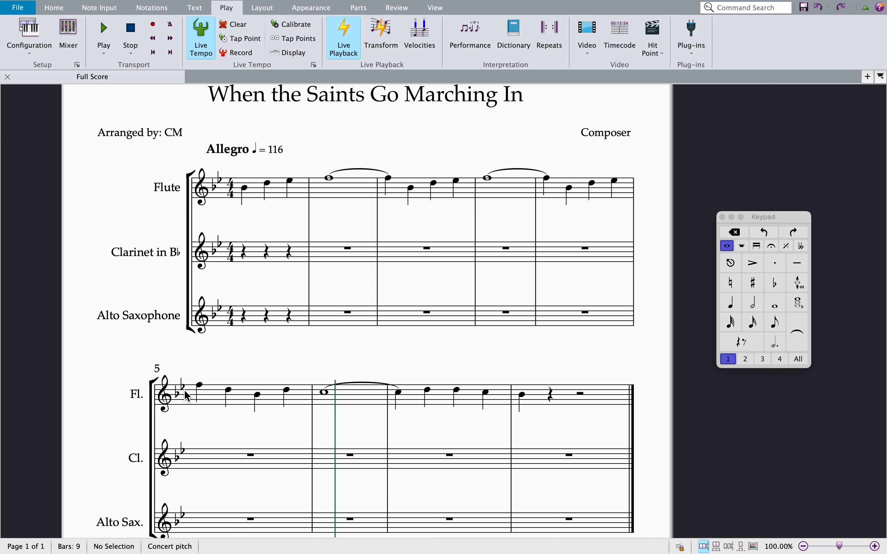
- Make the F in flute bar 5 a half note and replace the rest of the bar with a half note D
{"action": "left_click", "coordinate": [200, 386]}
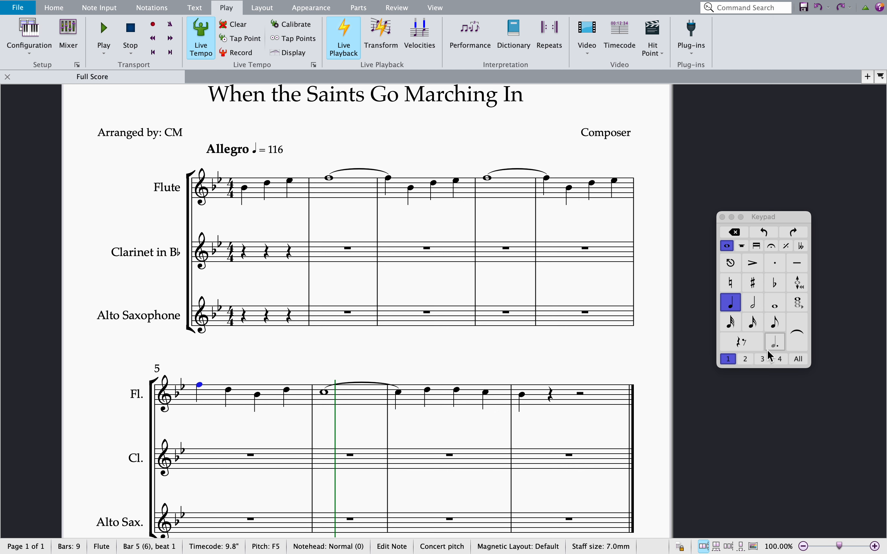
{"action": "left_click", "coordinate": [756, 309]}
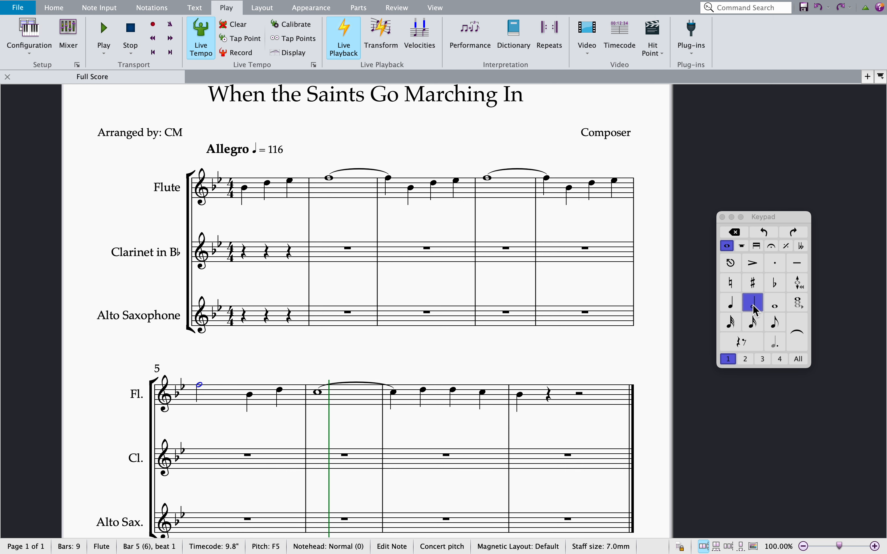
{"action": "key", "text": "Right"}
{"action": "key", "text": "Up"}
{"action": "key", "text": "Up"}
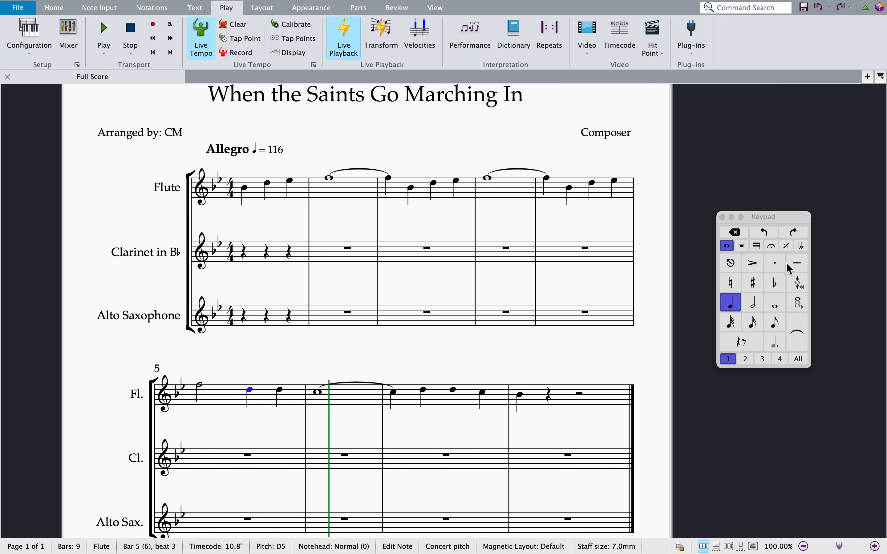
{"action": "left_click", "coordinate": [756, 309]}
- Replace the tied whole note C in flute bar 6 with half notes B♭ and D
{"action": "key", "text": "Right"}
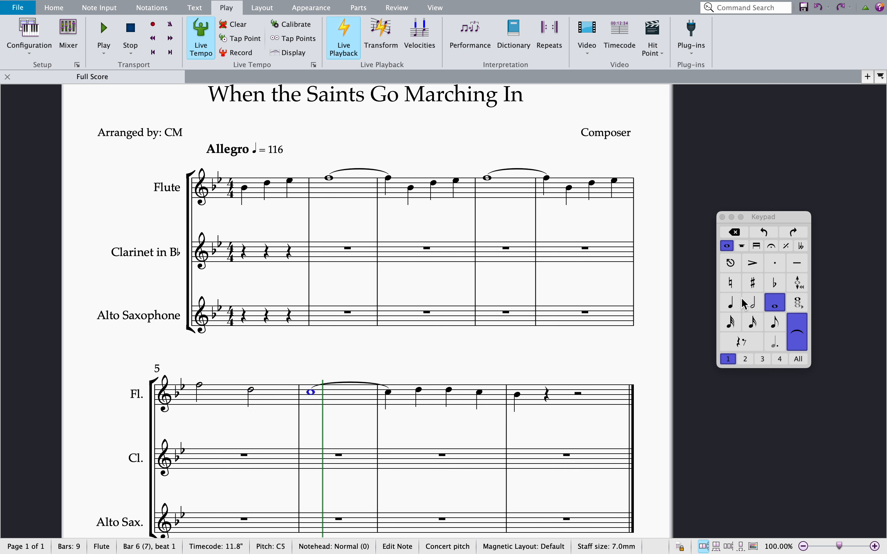
{"action": "left_click", "coordinate": [754, 309]}
{"action": "key", "text": "b"}
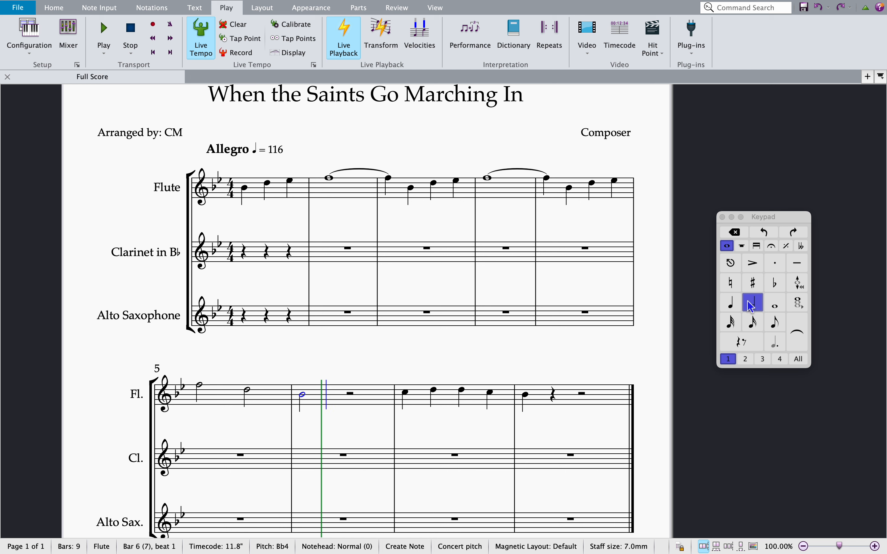
{"action": "key", "text": "d"}
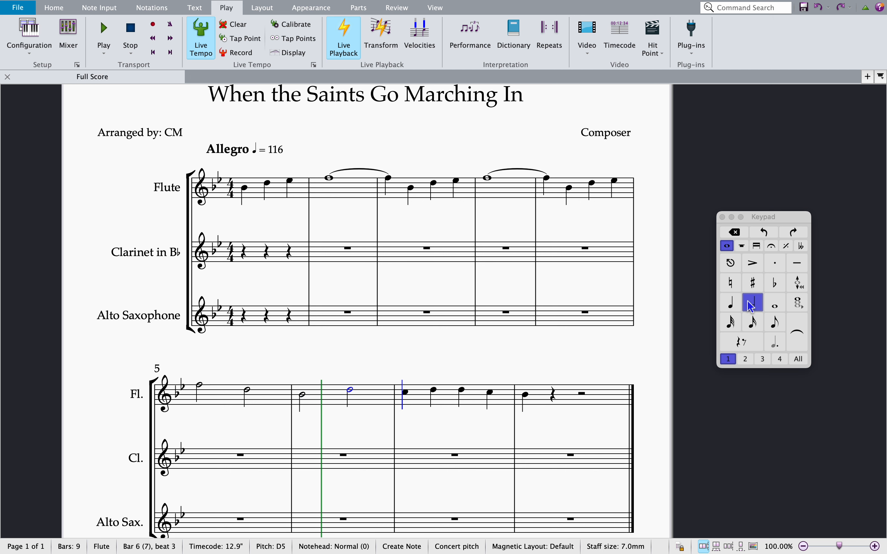
- Change the first C in flute bar 7 to a tied whole note and raise the quarter note B♭ in bar 8 to C
{"action": "key", "text": "Right"}
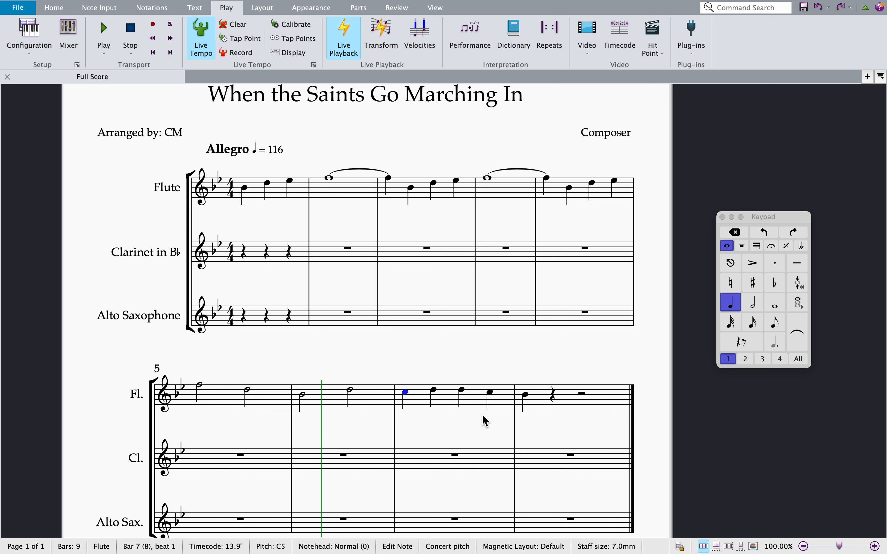
{"action": "left_click", "coordinate": [774, 304]}
{"action": "left_click", "coordinate": [799, 344]}
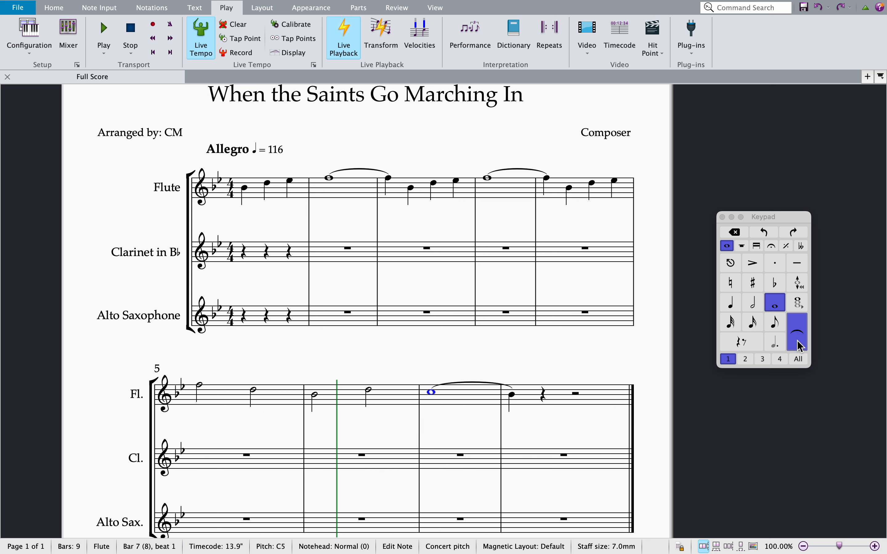
{"action": "key", "text": "Up"}
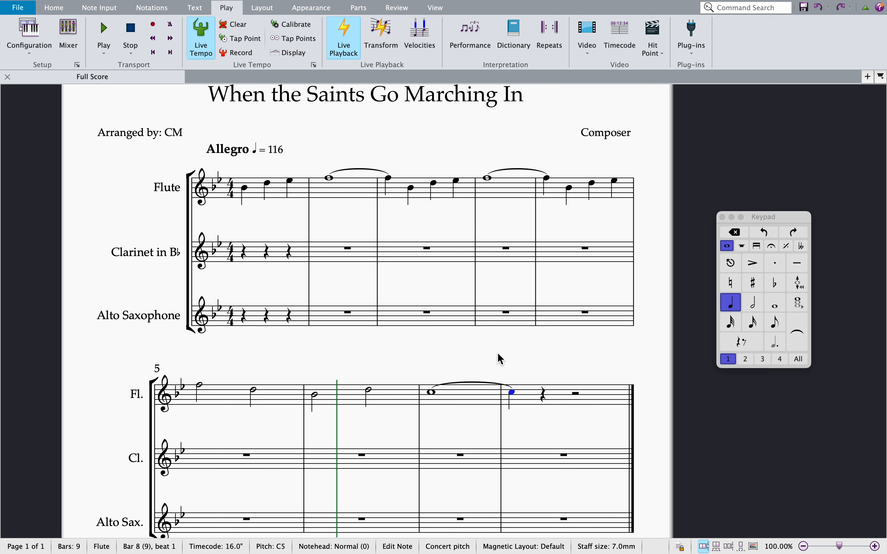
{"action": "left_click", "coordinate": [448, 362]}
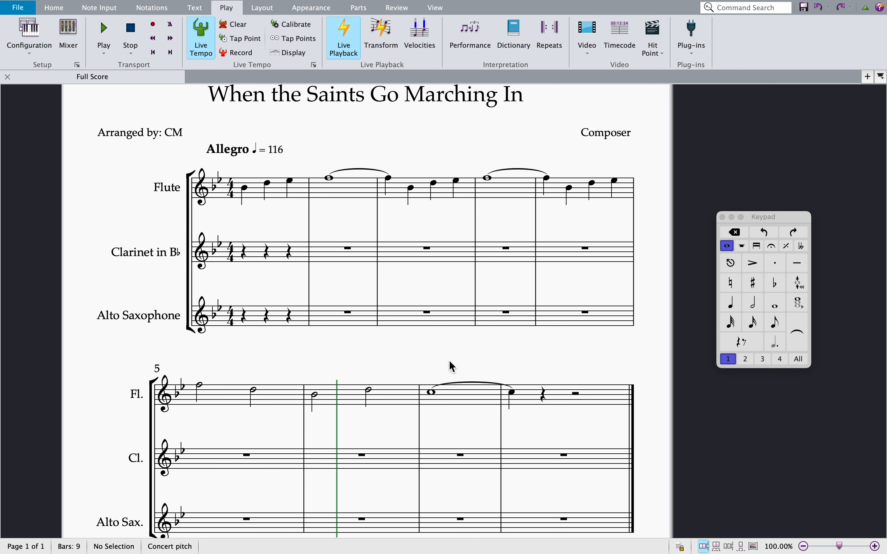
- Play back the corrected flute melody from the beginning
{"action": "left_click", "coordinate": [153, 52]}
{"action": "left_click", "coordinate": [113, 38]}
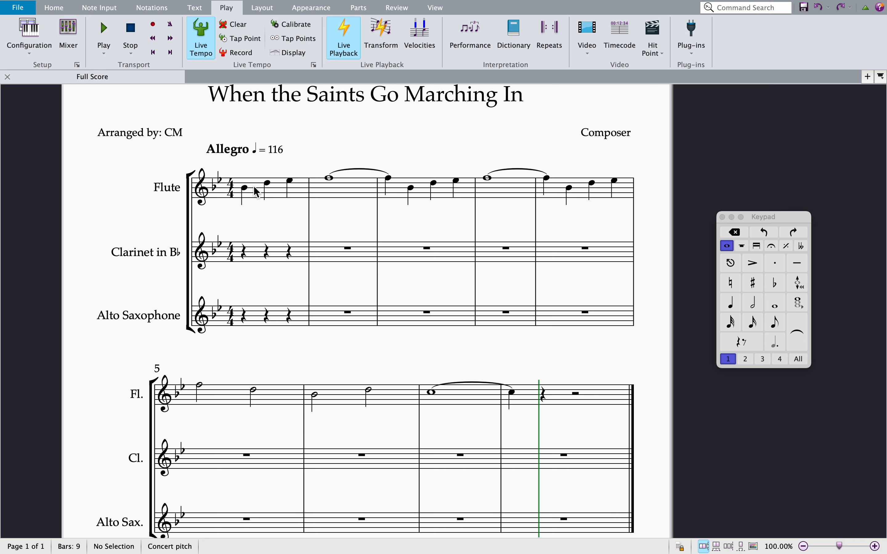
- Copy the three flute pickup notes B♭, D and E♭ into the clarinet's pickup bar
{"action": "left_click", "coordinate": [261, 197]}
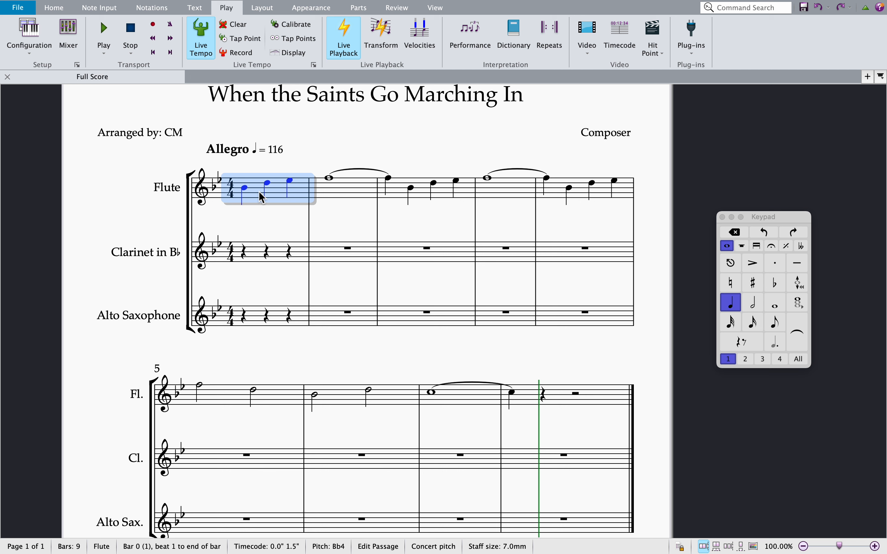
{"action": "left_click", "coordinate": [341, 153]}
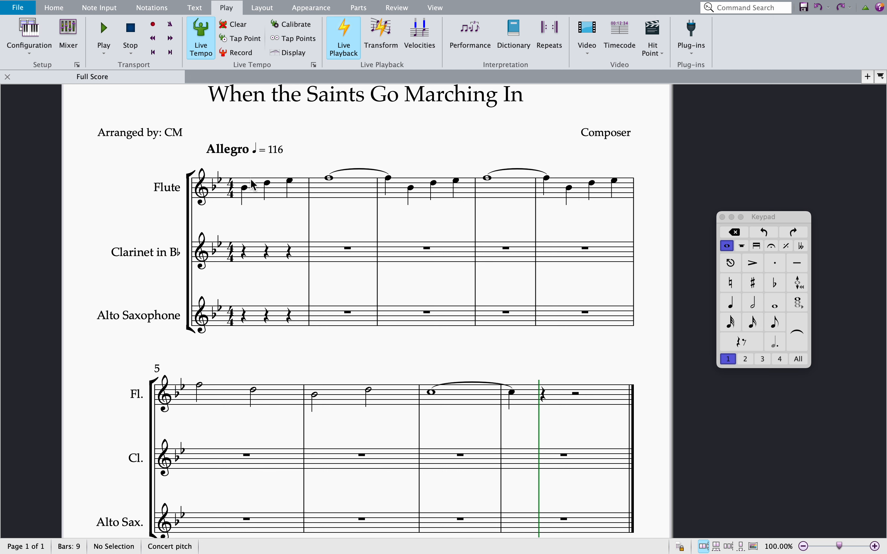
{"action": "left_click", "coordinate": [245, 190]}
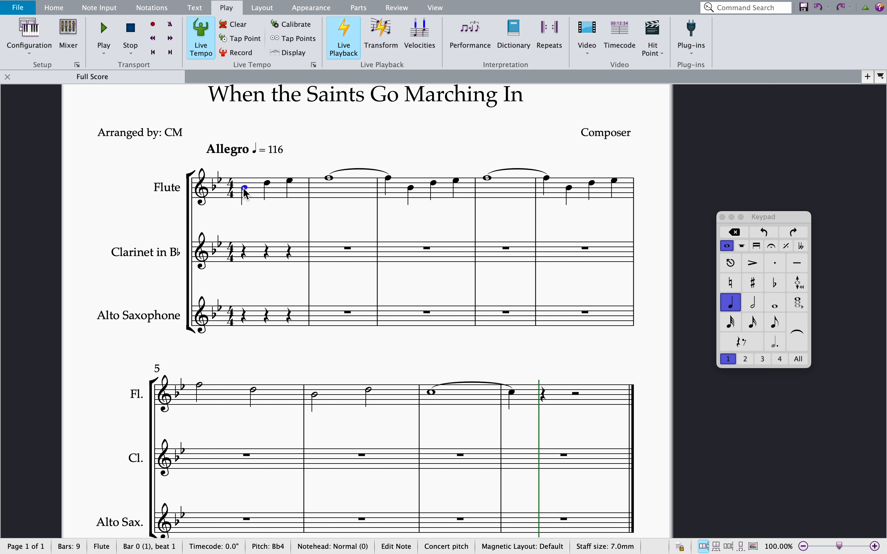
{"action": "key", "text": "shift+Right"}
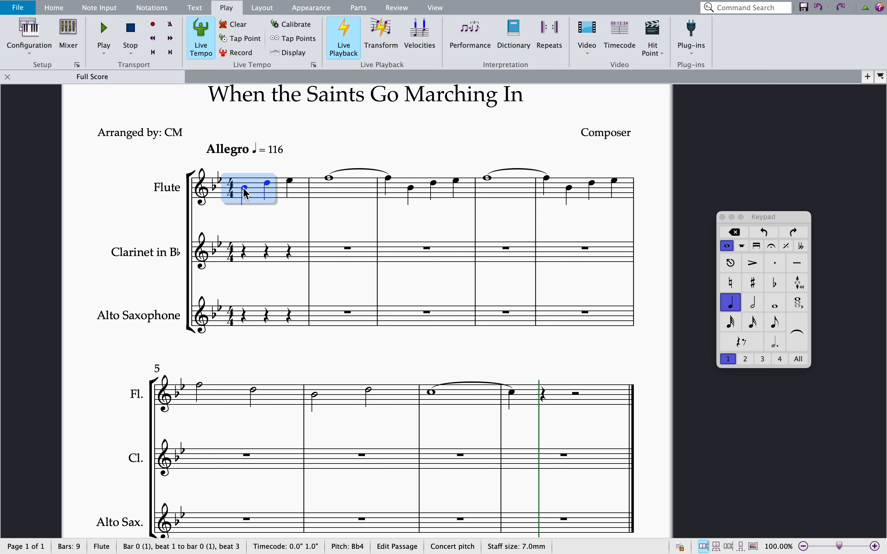
{"action": "key", "text": "shift+Right"}
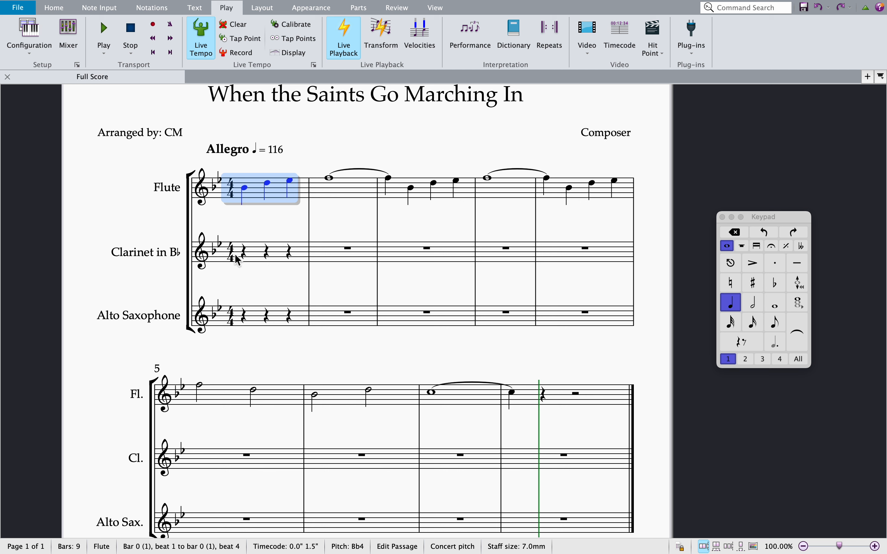
{"action": "left_click", "coordinate": [245, 253]}
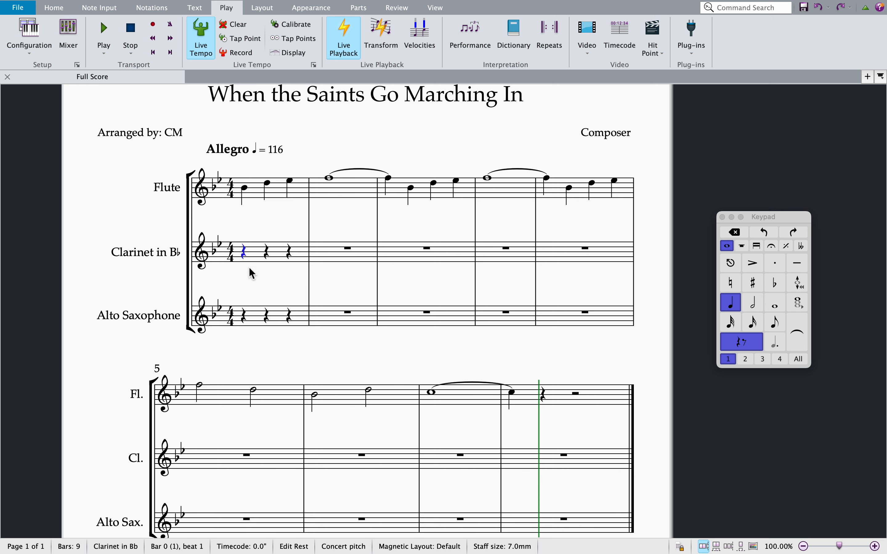
{"action": "key", "text": "super+v"}
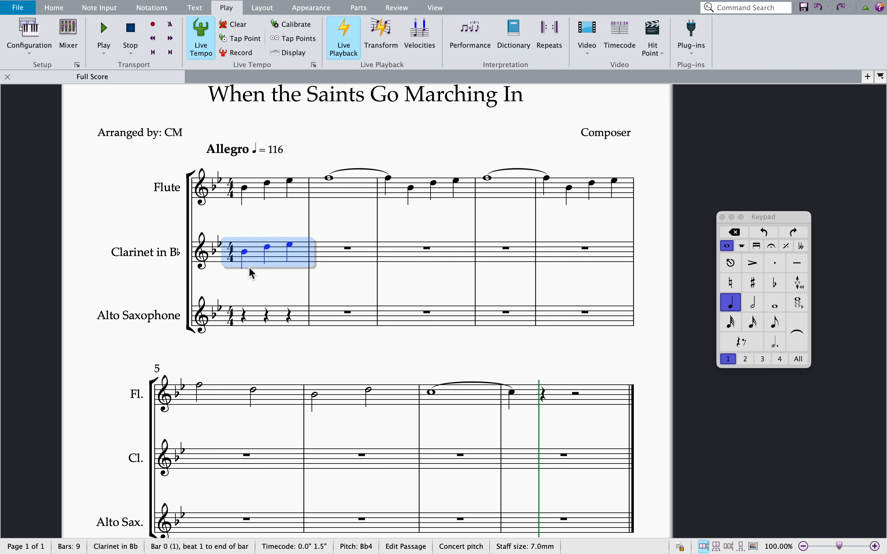
{"action": "left_click", "coordinate": [360, 284]}
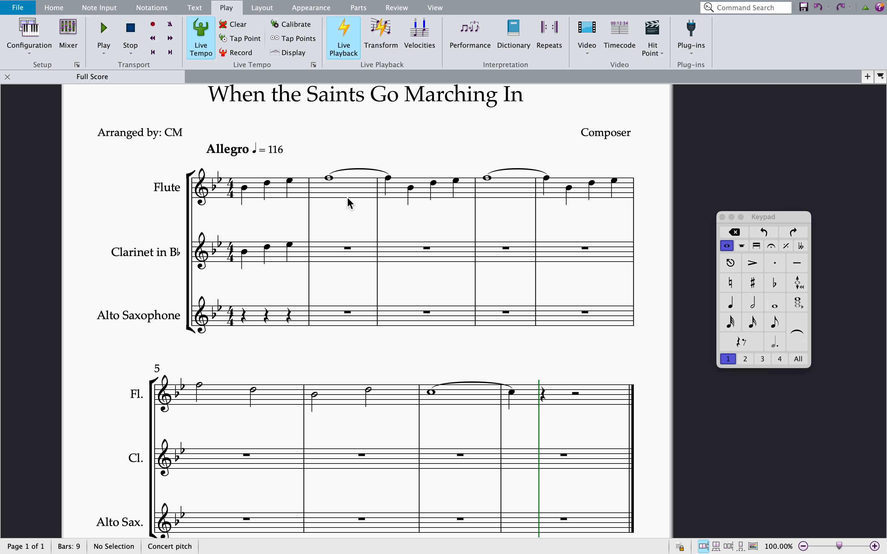
- Copy the flute's tied F across bars 1 and 2 into the clarinet part and lower it to D
{"action": "left_click", "coordinate": [330, 179]}
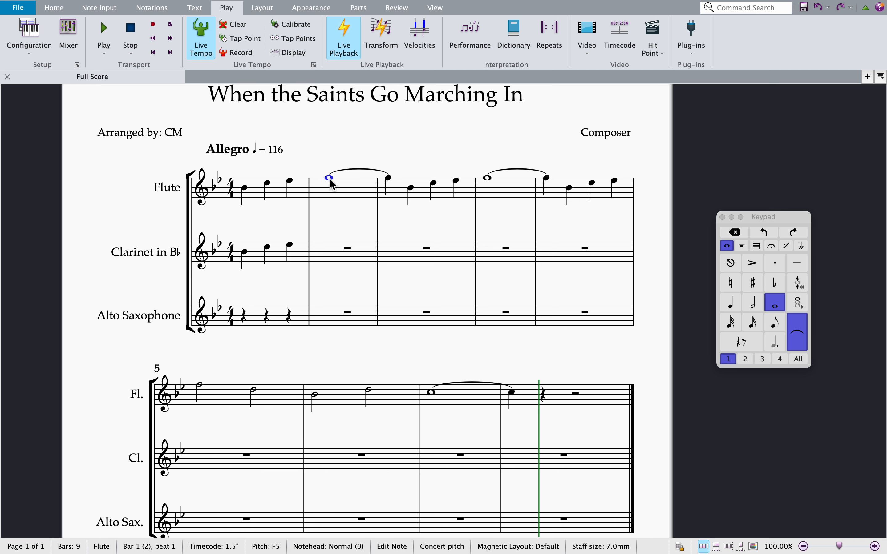
{"action": "key", "text": "shift+Right"}
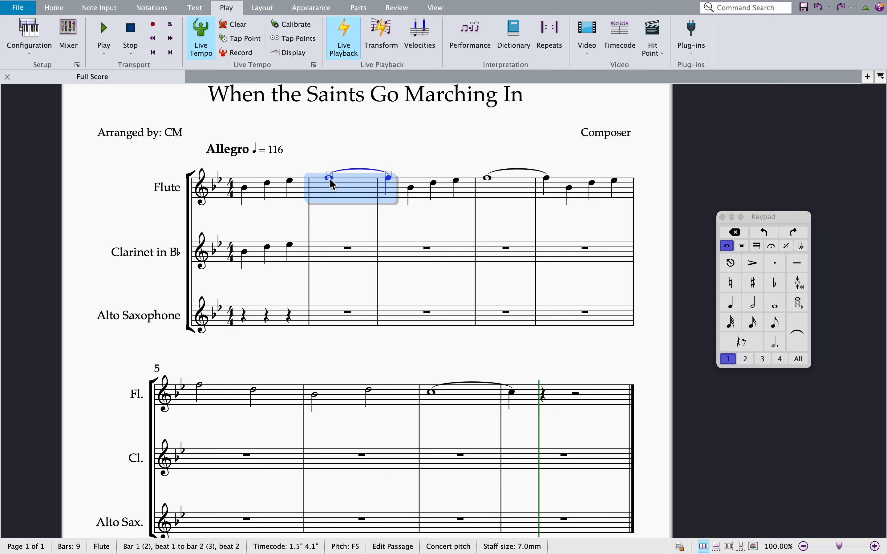
{"action": "left_click", "coordinate": [345, 251]}
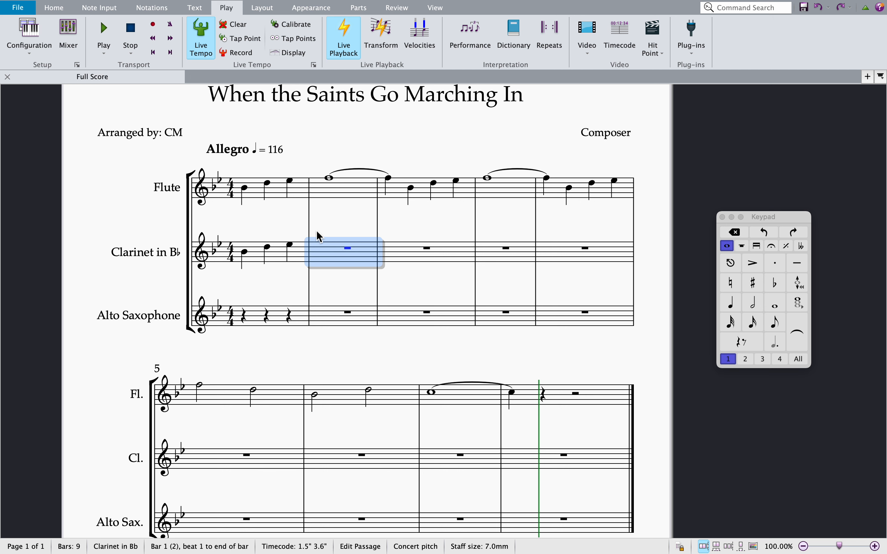
{"action": "key", "text": "super+v"}
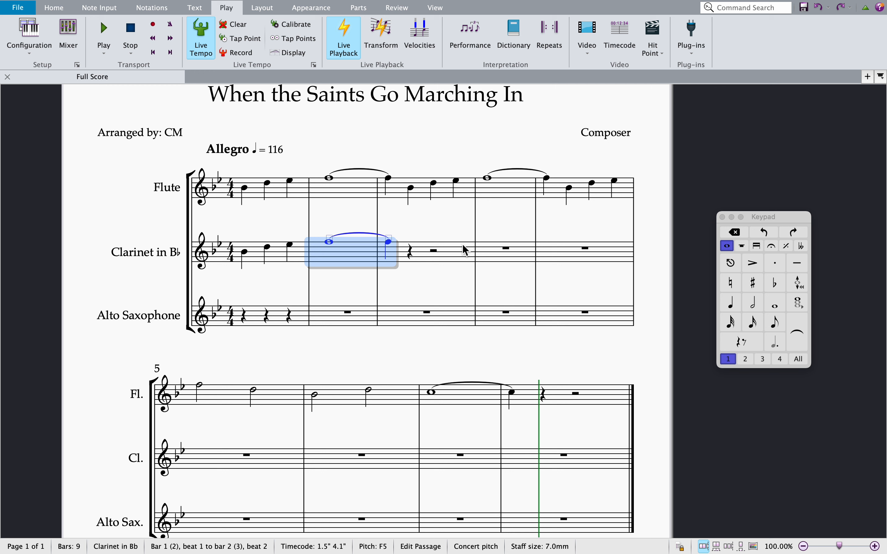
{"action": "key", "text": "Down"}
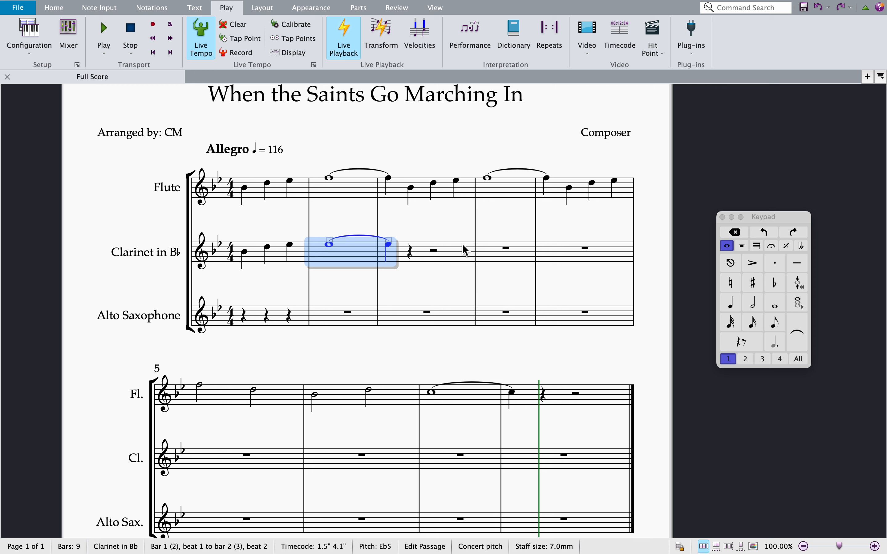
{"action": "key", "text": "Down"}
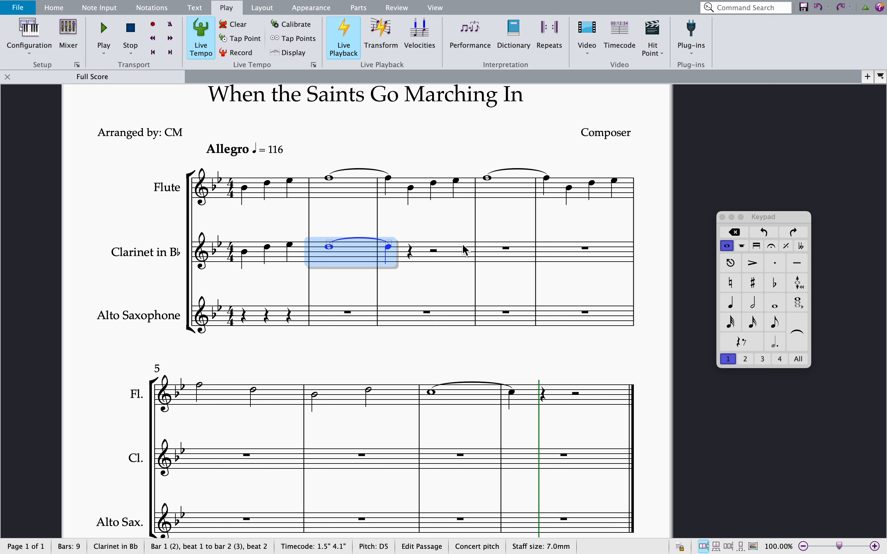
{"action": "left_click", "coordinate": [445, 227]}
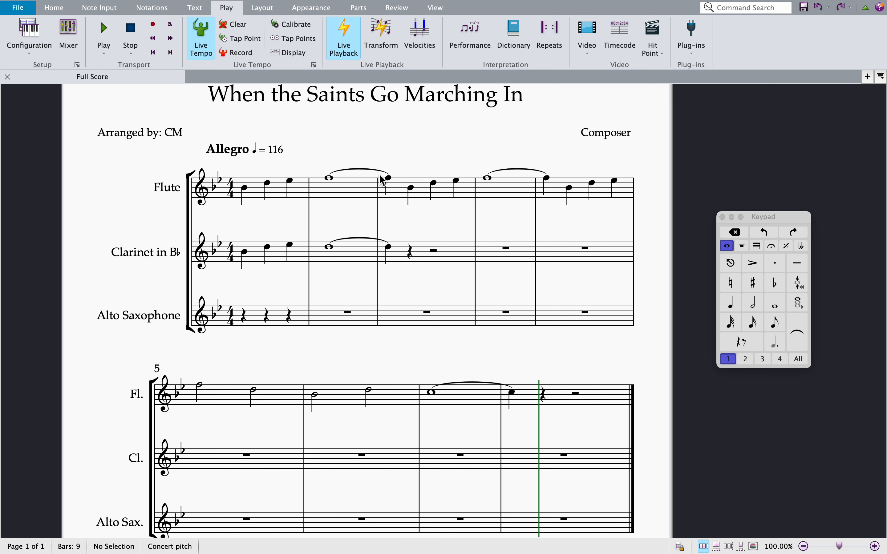
- Play back the opening of the score from the beginning to hear the flute and clarinet together
{"action": "left_click", "coordinate": [153, 52]}
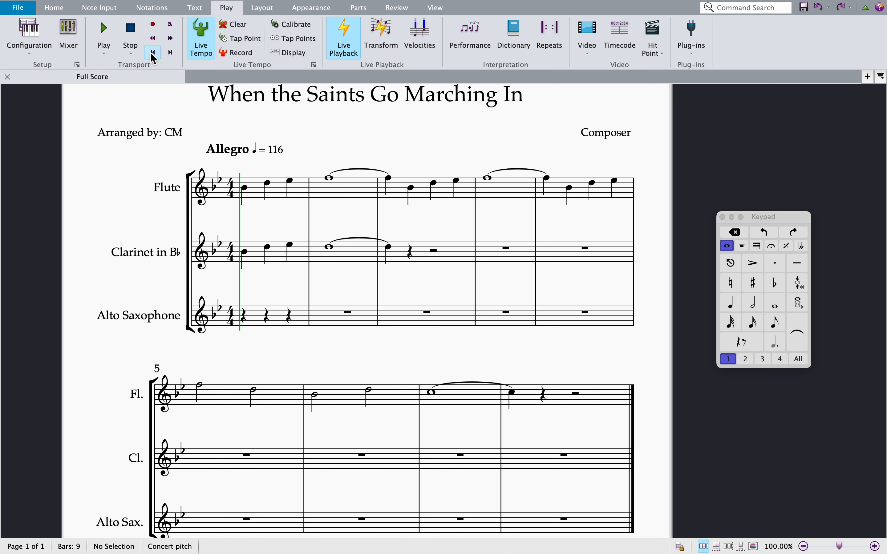
{"action": "left_click", "coordinate": [104, 41]}
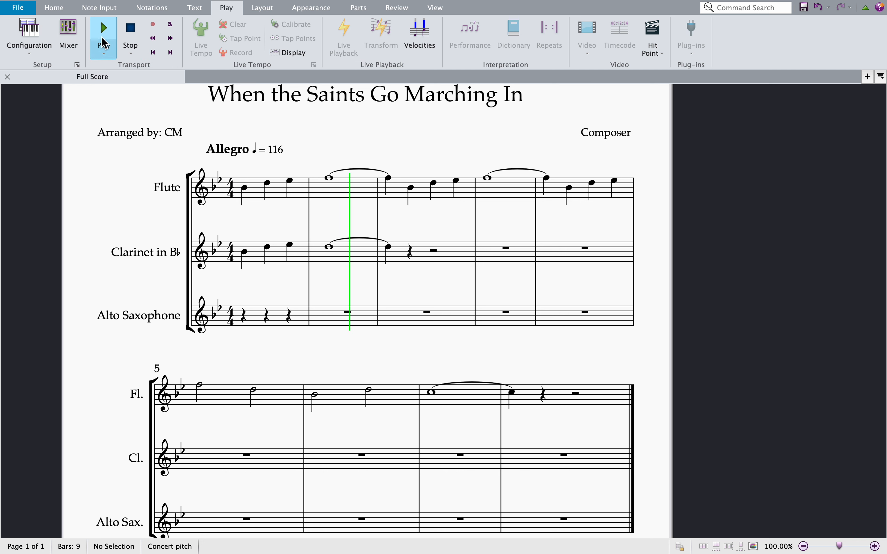
{"action": "left_click", "coordinate": [131, 37]}
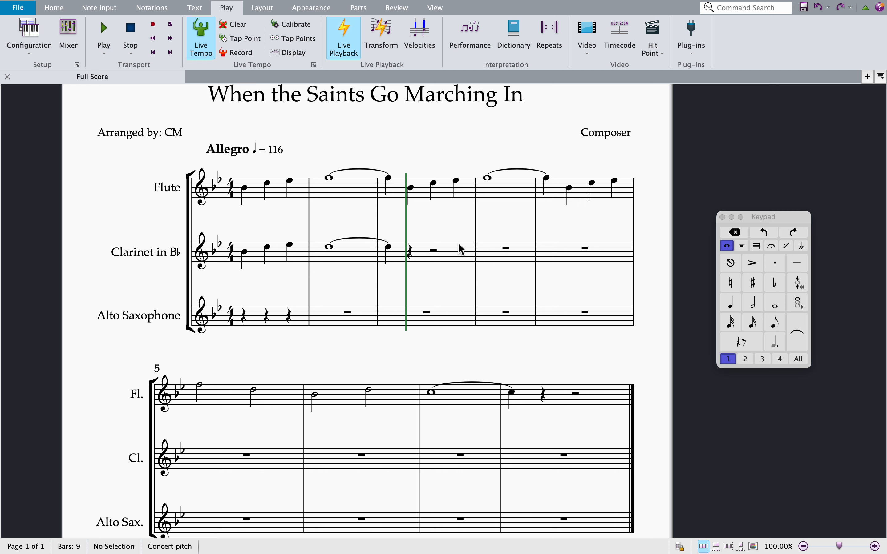
- Copy the flute phrase from beat 2 of bar 2 through the tied F in bar 4 into the clarinet at beat 2 of bar 2
{"action": "left_click", "coordinate": [412, 189]}
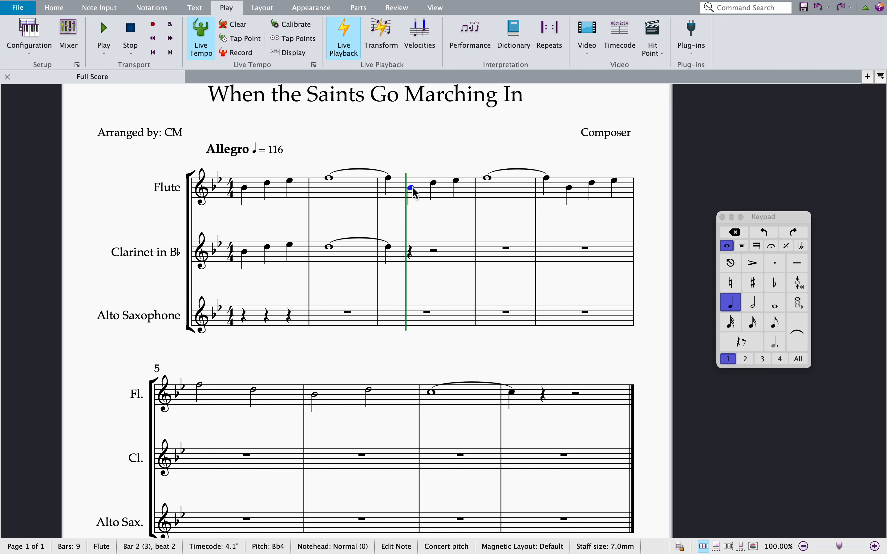
{"action": "key", "text": "shift+Right"}
{"action": "key", "text": "shift+Right"}
{"action": "key", "text": "shift+Right"}
{"action": "key", "text": "shift+Right"}
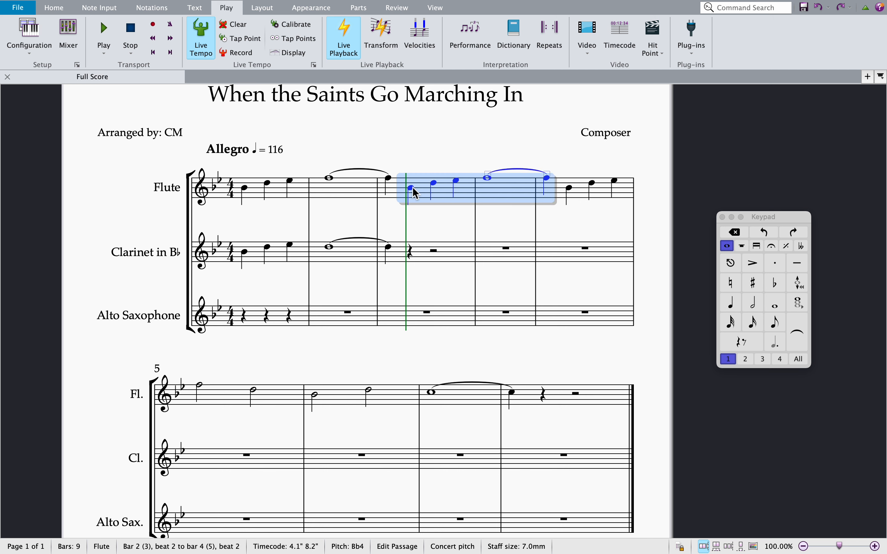
{"action": "left_click", "coordinate": [412, 252]}
{"action": "key", "text": "super+v"}
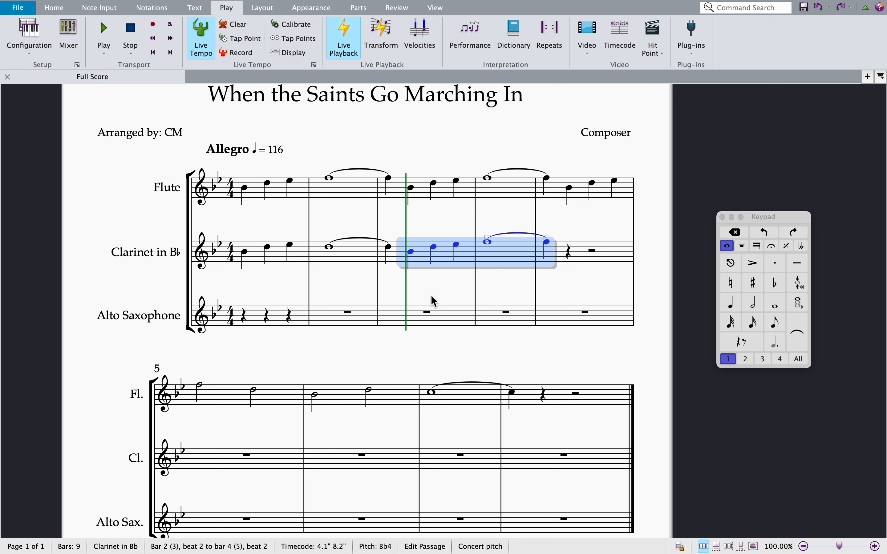
- Lower the clarinet's tied F across bars 3 and 4 to D
{"action": "left_click", "coordinate": [485, 240]}
{"action": "left_click", "coordinate": [485, 241], "text": "shift"}
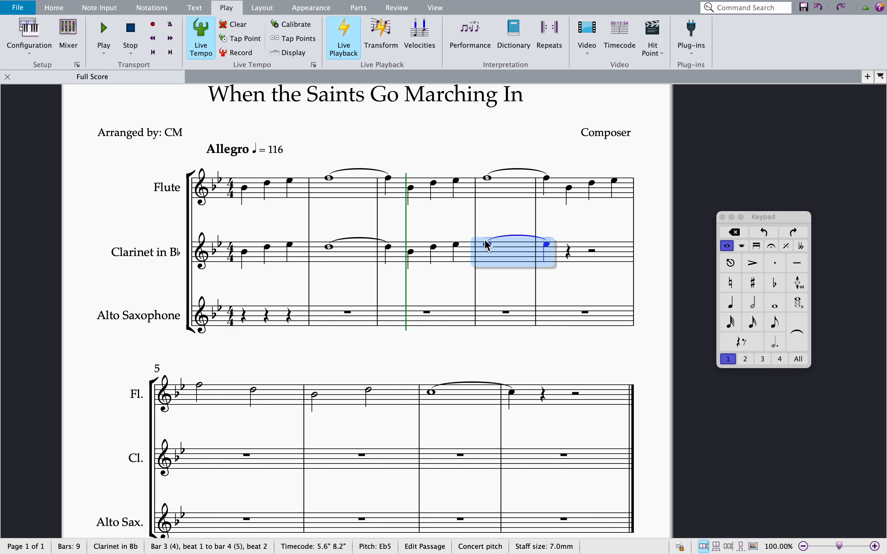
{"action": "left_click", "coordinate": [494, 207]}
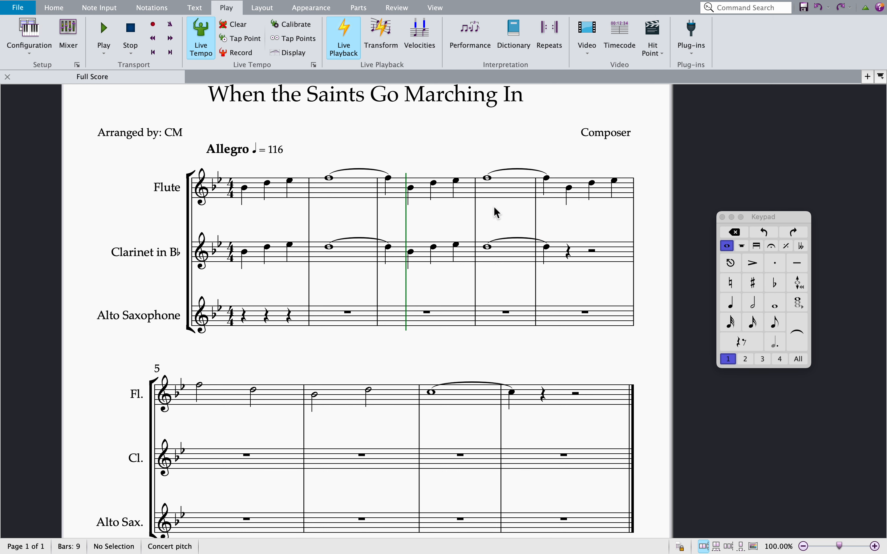
- Play back the whole score from the beginning to check the clarinet harmony
{"action": "left_click", "coordinate": [153, 52]}
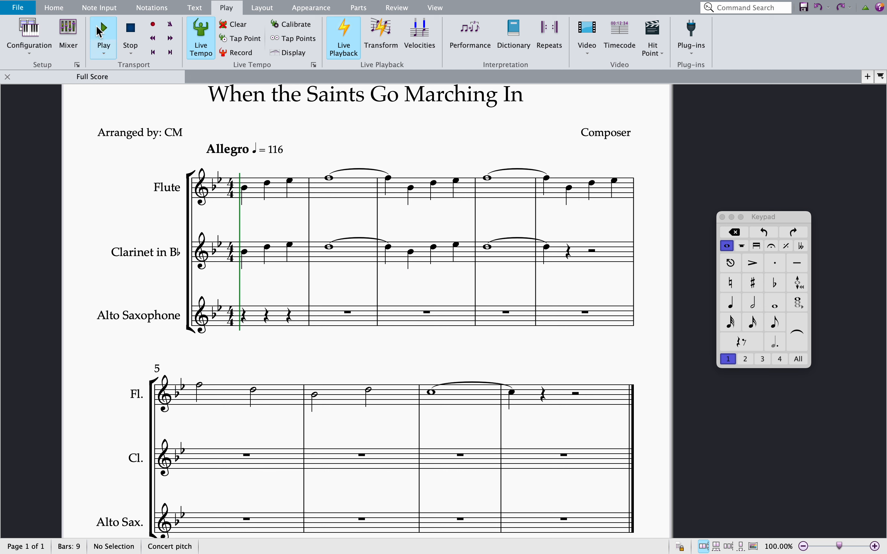
{"action": "left_click", "coordinate": [100, 32]}
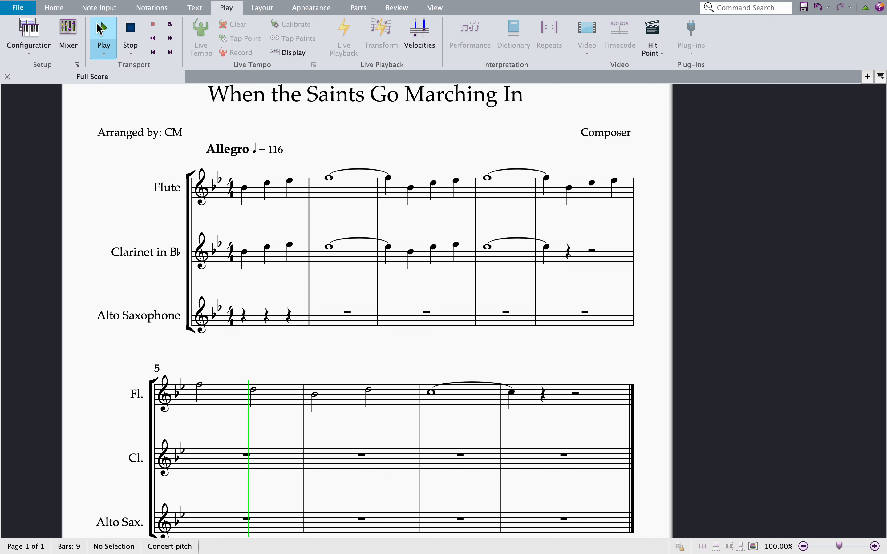
{"action": "mouse_move", "coordinate": [116, 6]}
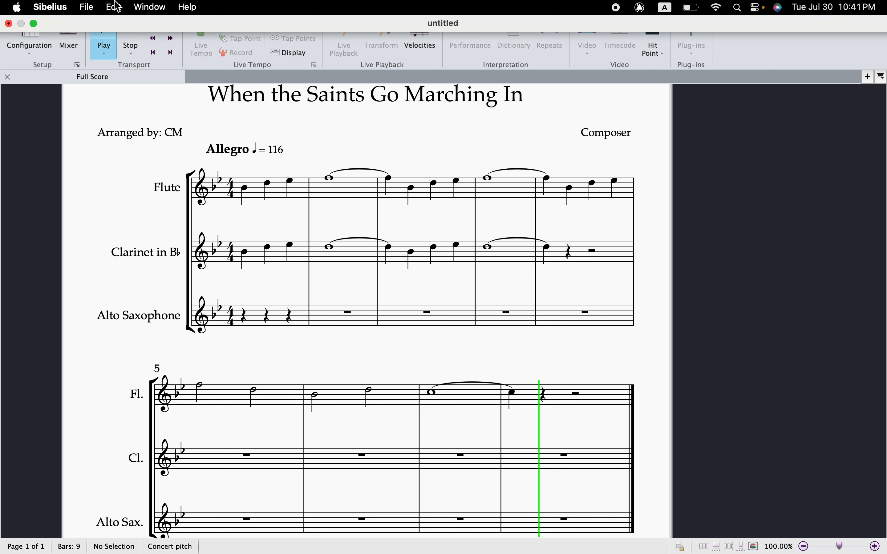
{"action": "key", "text": "space"}
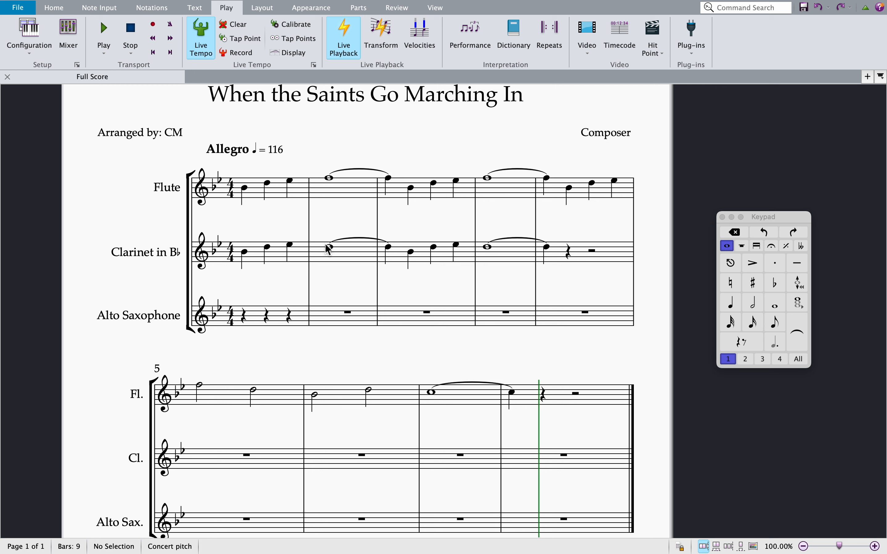
- Enter four quarter-note B♭s in alto saxophone bar 1 and lower them by an octave
{"action": "left_click", "coordinate": [345, 197]}
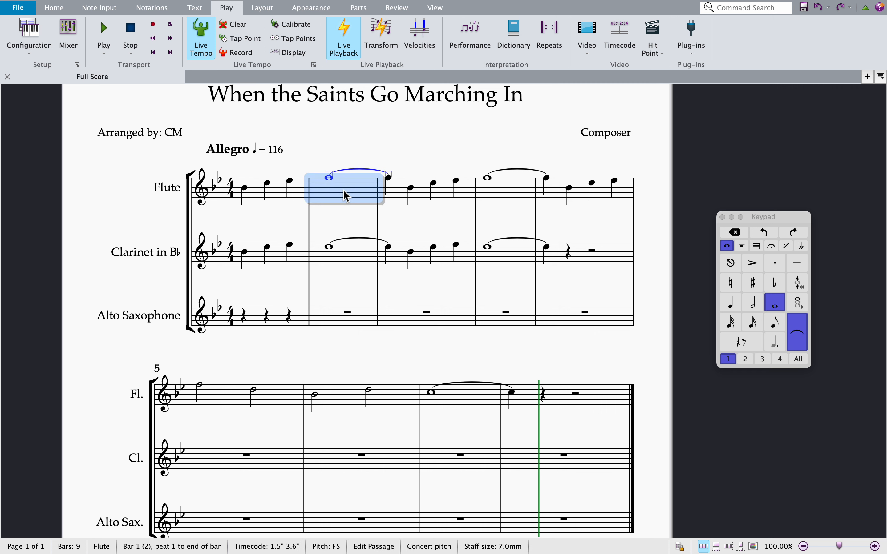
{"action": "key", "text": "shift+Down"}
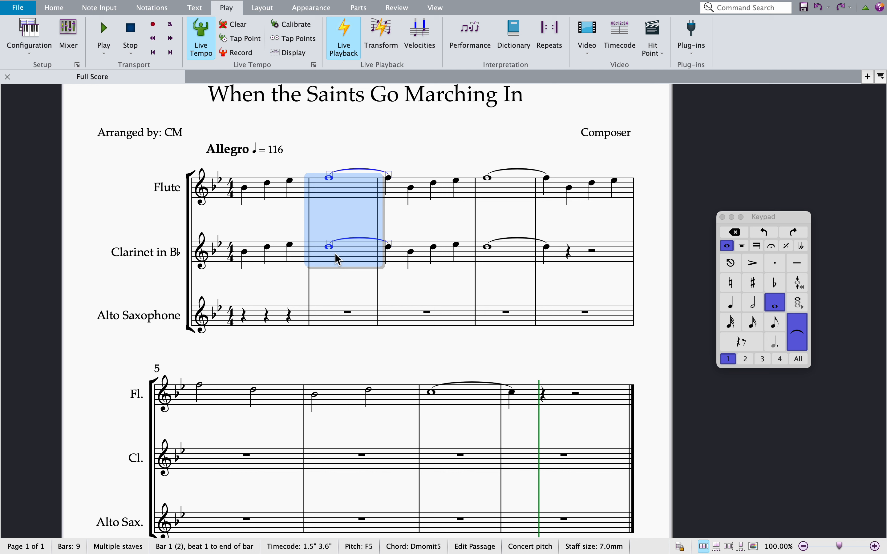
{"action": "left_click", "coordinate": [349, 316]}
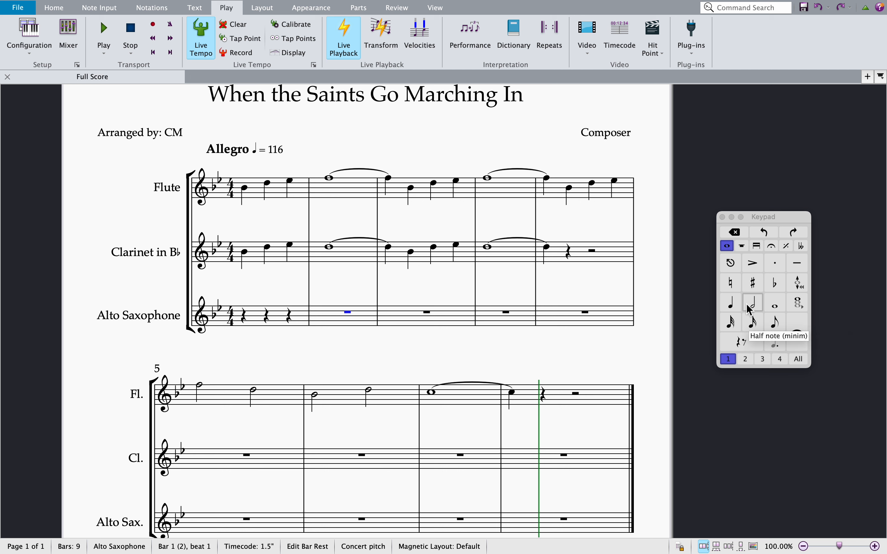
{"action": "left_click", "coordinate": [731, 304]}
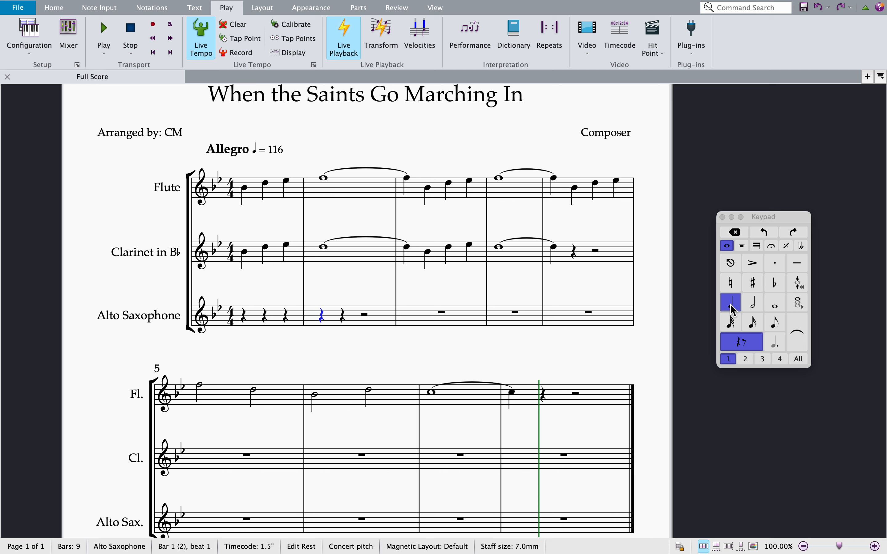
{"action": "key", "text": "b"}
{"action": "key", "text": "b"}
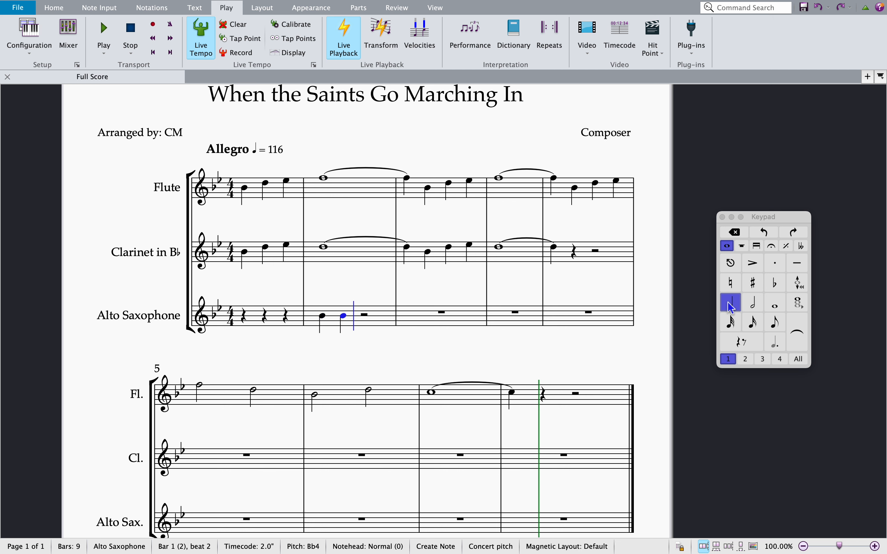
{"action": "key", "text": "b"}
{"action": "key", "text": "b"}
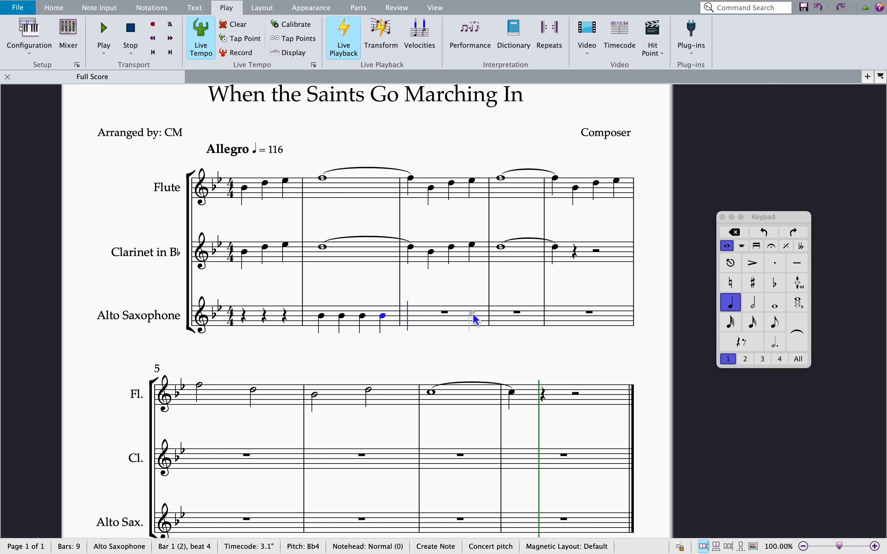
{"action": "key", "text": "Escape"}
{"action": "left_click", "coordinate": [333, 325]}
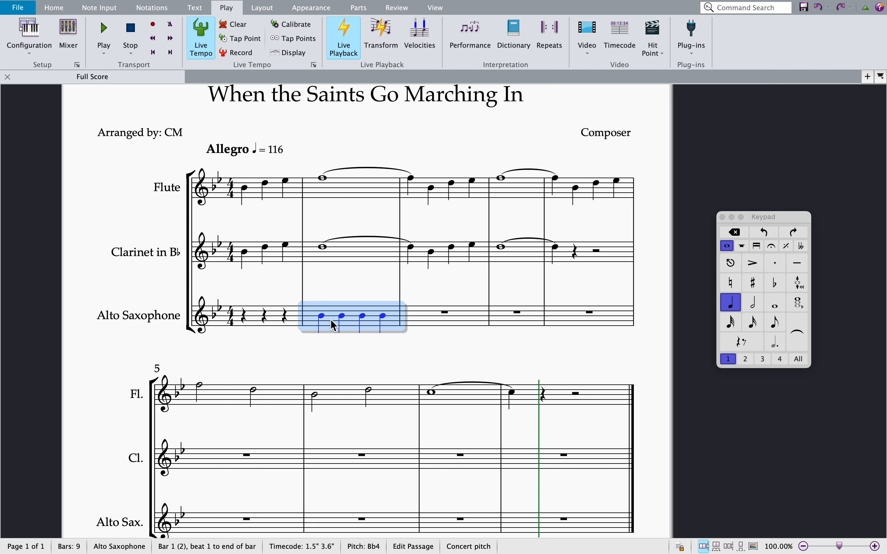
{"action": "key", "text": "super+shift+Down"}
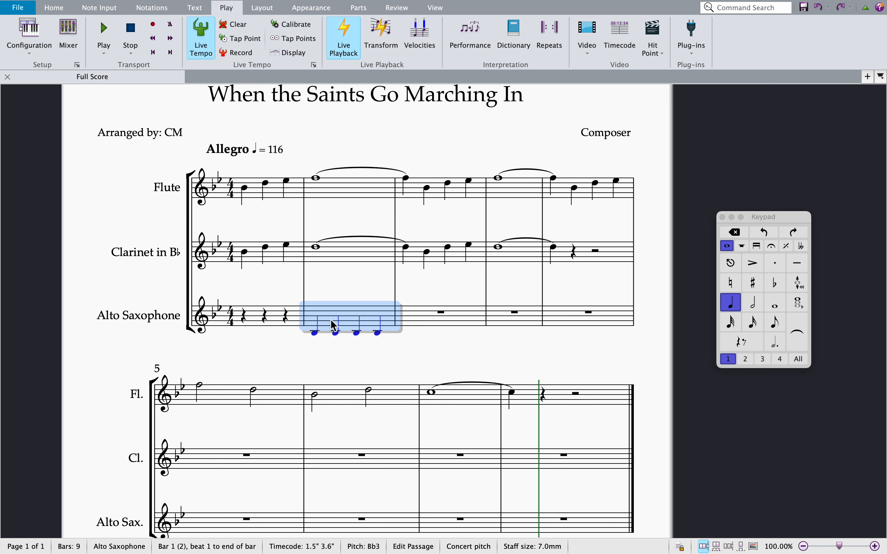
- Try lowering the first alto saxophone B♭ in bar 1 to E♭ to test the instrument's range, and return it to B♭
{"action": "key", "text": "Escape"}
{"action": "left_click", "coordinate": [315, 333]}
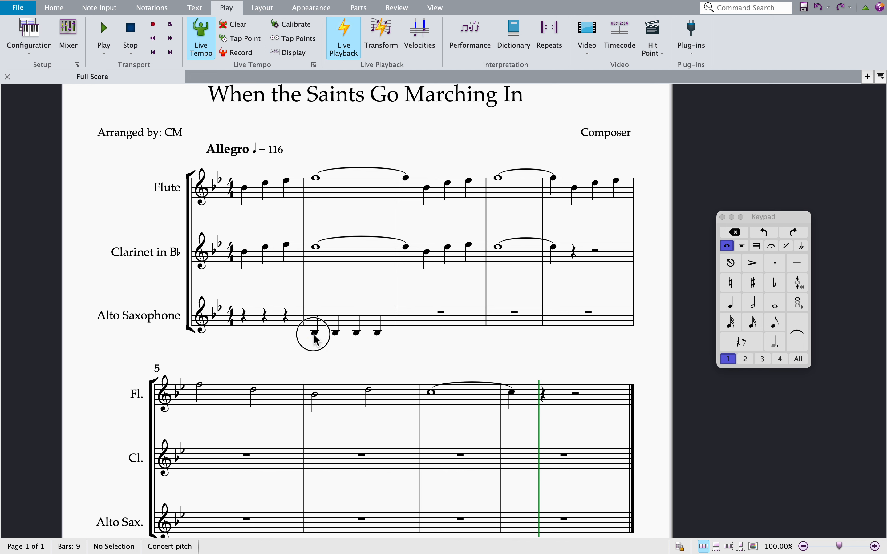
{"action": "key", "text": "Down"}
{"action": "key", "text": "Down"}
{"action": "key", "text": "Down"}
{"action": "key", "text": "Down"}
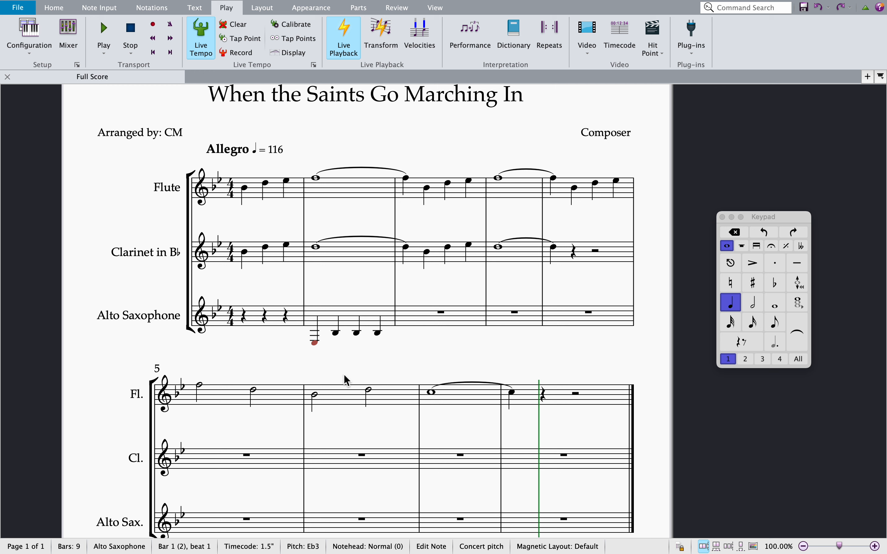
{"action": "key", "text": "Up"}
{"action": "key", "text": "Up"}
{"action": "key", "text": "Up"}
{"action": "key", "text": "Up"}
{"action": "left_click", "coordinate": [324, 320]}
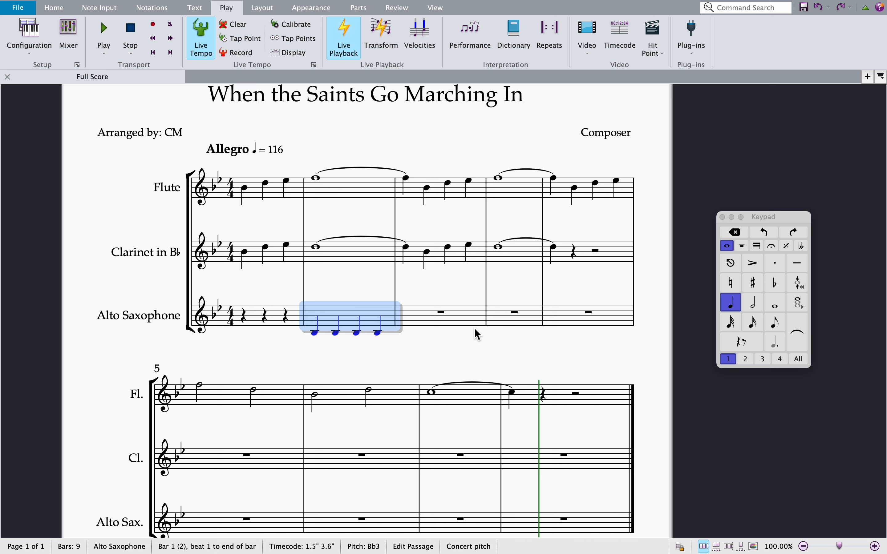
- Enter a low whole-note B♭ in alto saxophone bar 2
{"action": "left_click", "coordinate": [441, 313]}
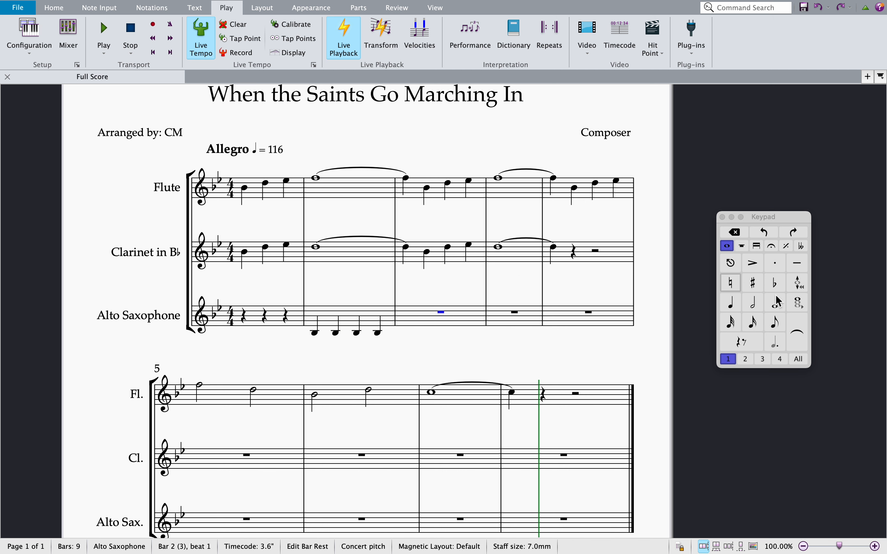
{"action": "left_click", "coordinate": [775, 310]}
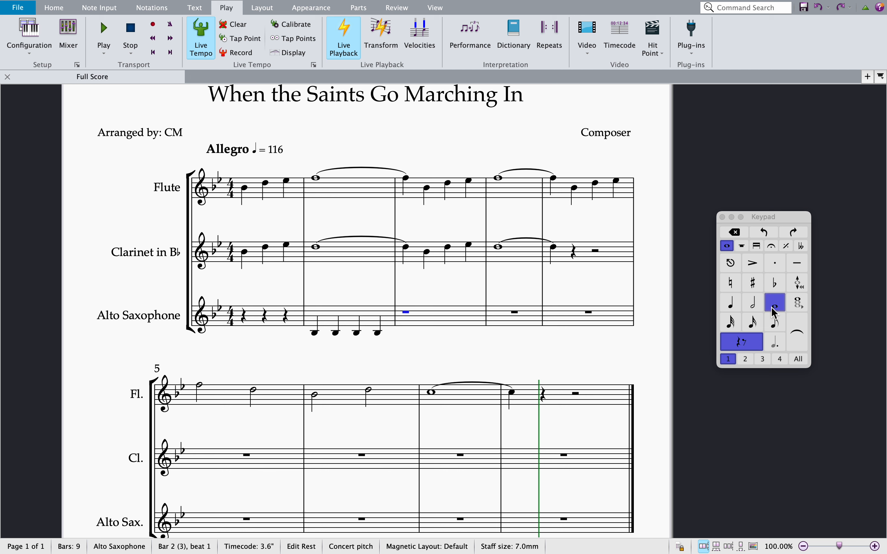
{"action": "key", "text": "b"}
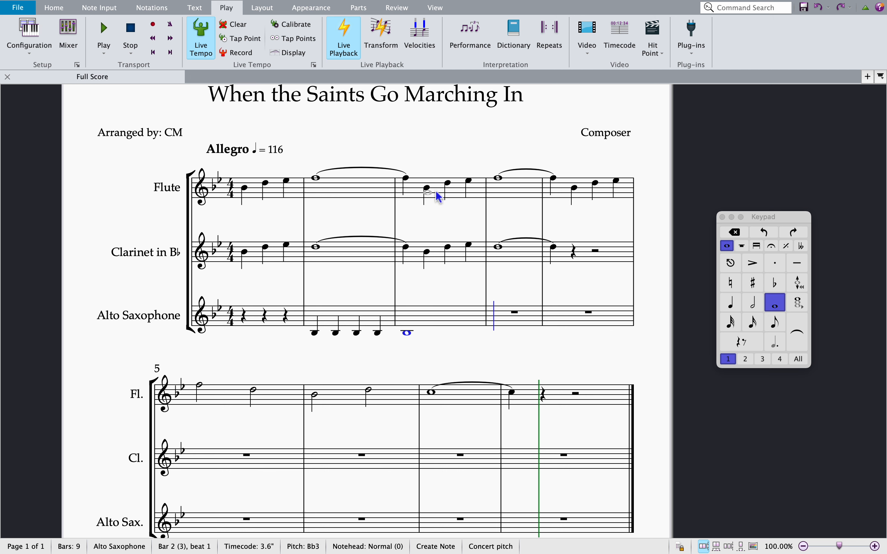
{"action": "key", "text": "Escape"}
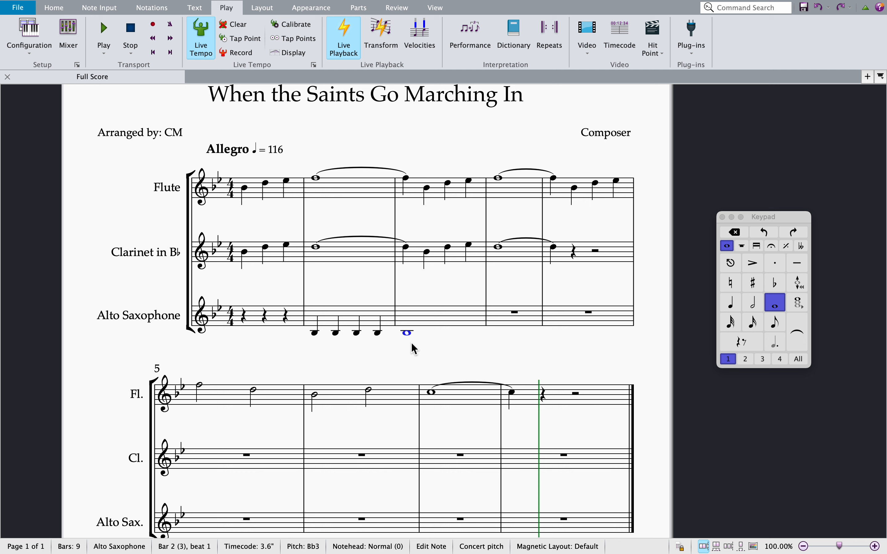
- Repeat the alto saxophone pattern from bars 1 and 2 into bars 3–4 and bars 5–6
{"action": "left_click", "coordinate": [372, 316]}
{"action": "key", "text": "shift+Right"}
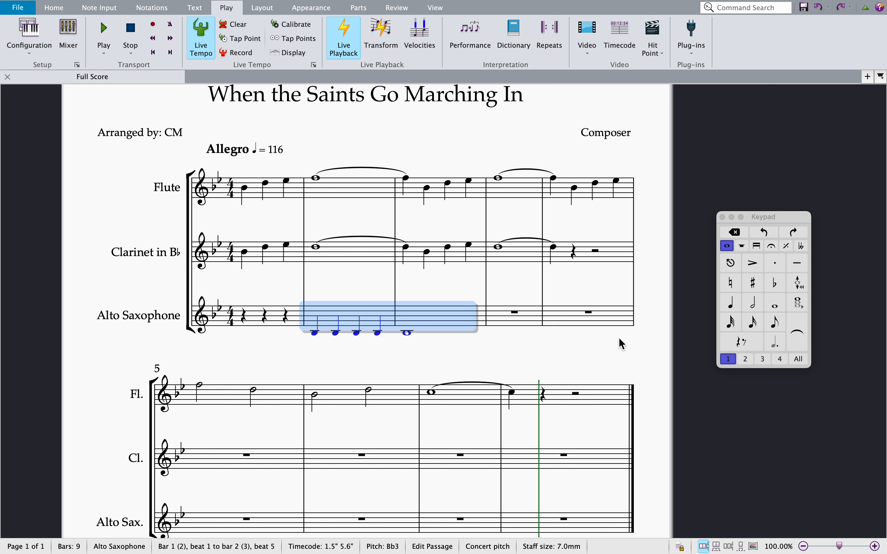
{"action": "key", "text": "r"}
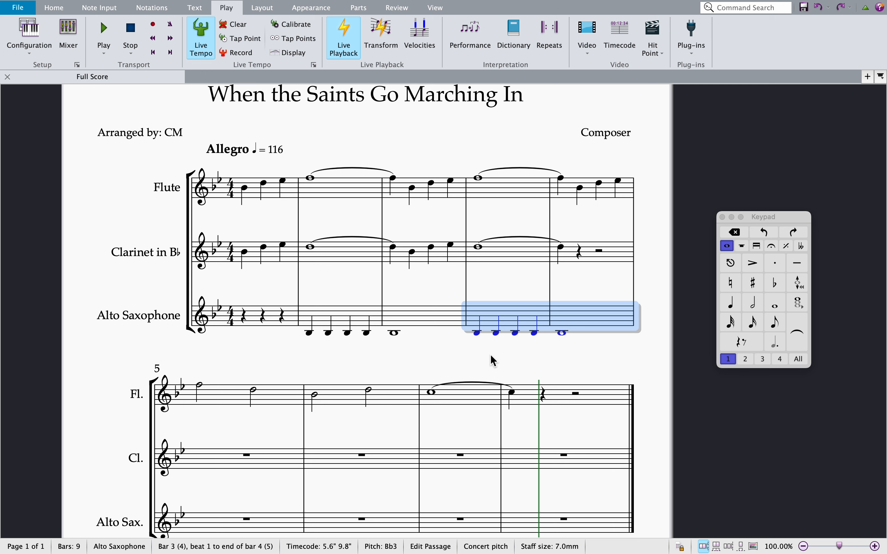
{"action": "scroll", "coordinate": [493, 361], "scroll_direction": "down", "scroll_amount": 3}
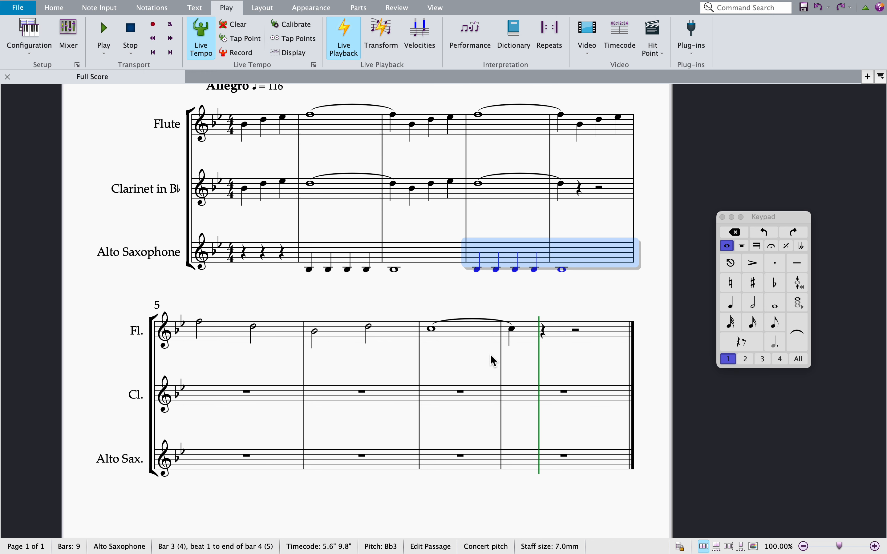
{"action": "key", "text": "r"}
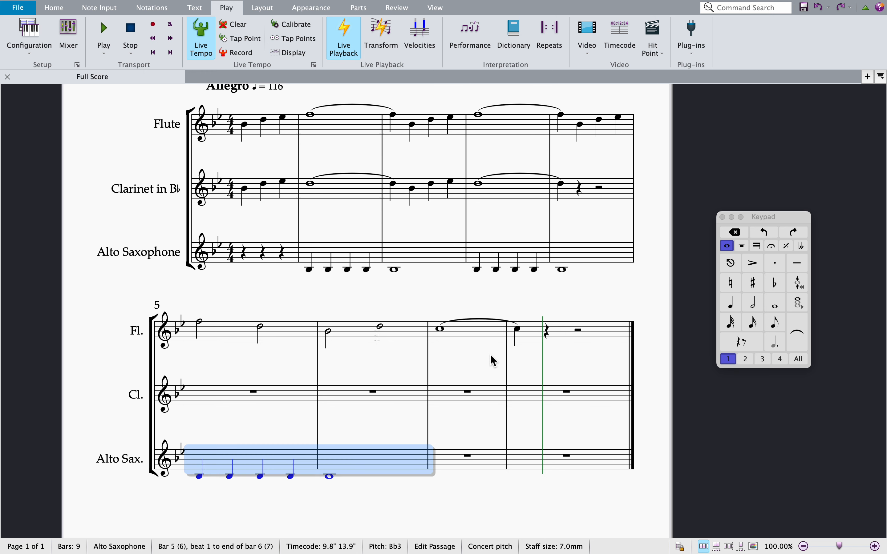
- Repeat the alto saxophone pattern from bars 5–6 into bars 7–8 and raise the copied notes to F
{"action": "left_click", "coordinate": [468, 457]}
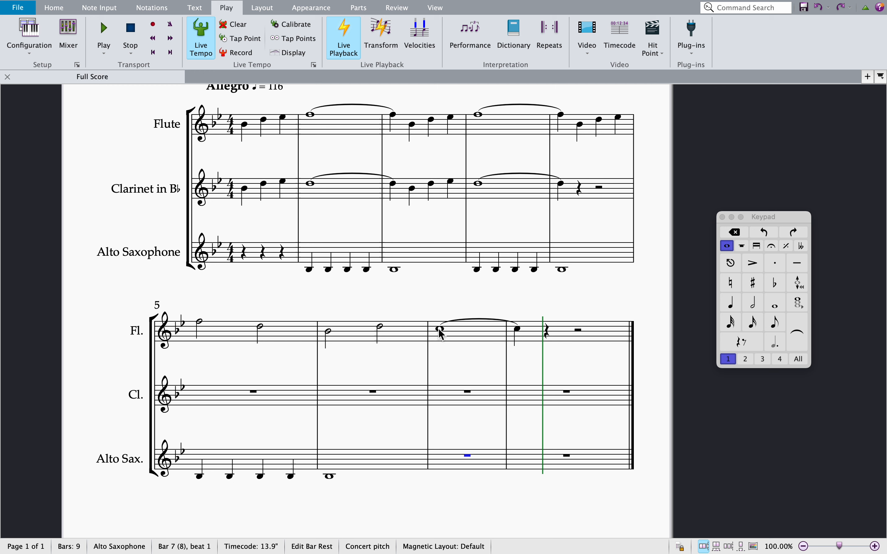
{"action": "left_click", "coordinate": [466, 456]}
{"action": "left_click", "coordinate": [277, 461]}
{"action": "key", "text": "shift+Right"}
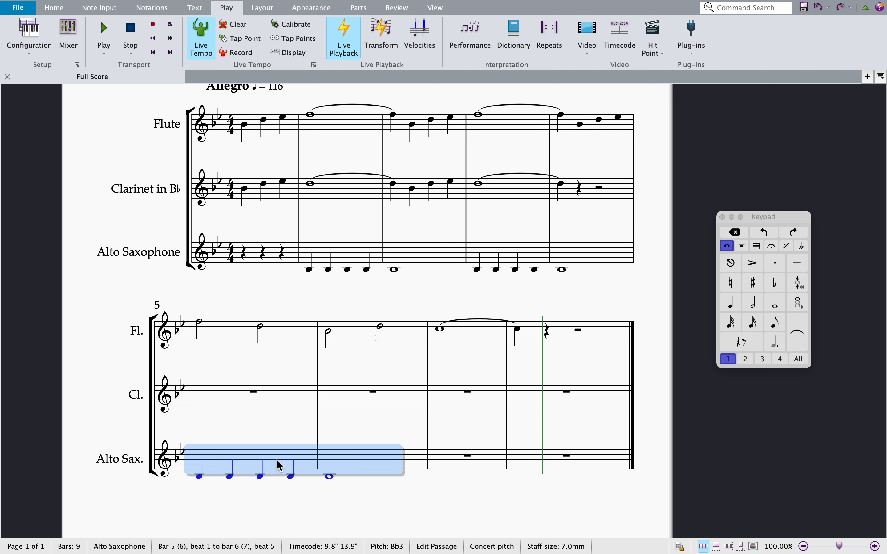
{"action": "key", "text": "r"}
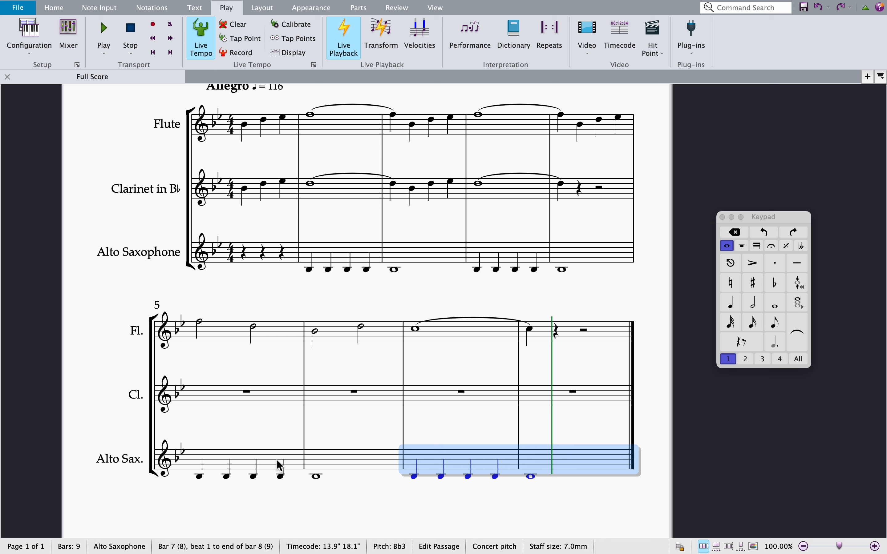
{"action": "key", "text": "Up"}
{"action": "key", "text": "Up"}
{"action": "key", "text": "Up"}
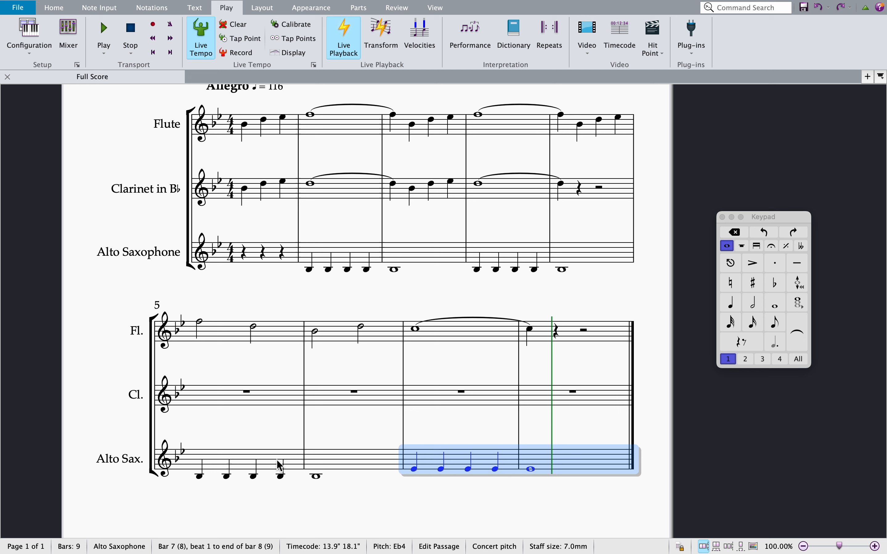
{"action": "key", "text": "Up"}
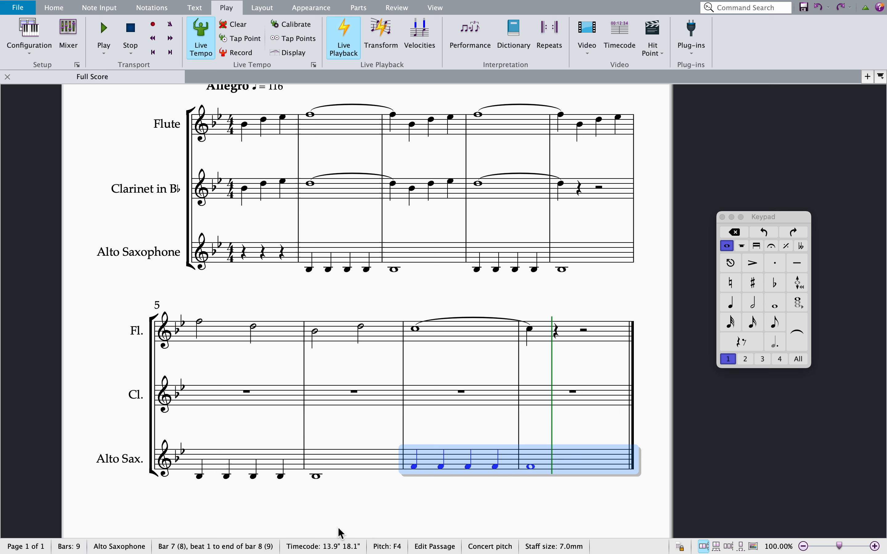
{"action": "left_click", "coordinate": [367, 514]}
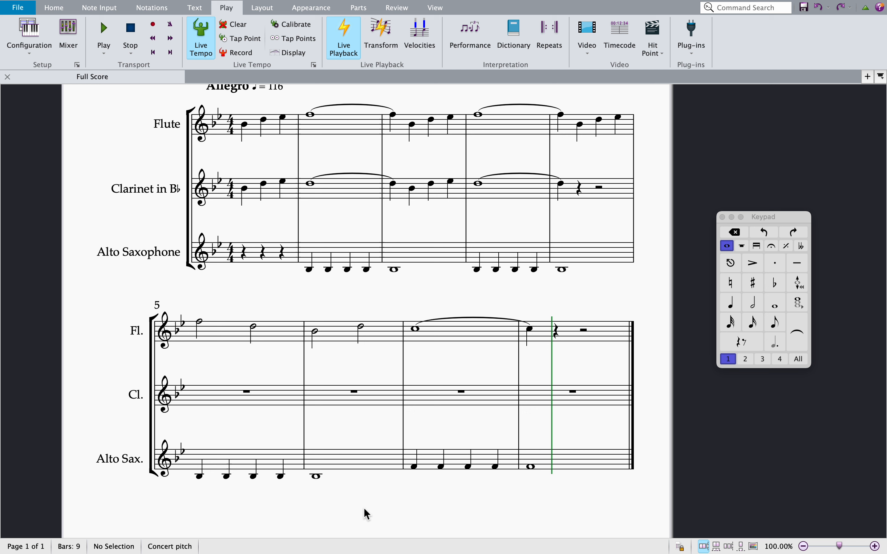
- Play back the whole score from the beginning to check the alto saxophone part
{"action": "left_click", "coordinate": [153, 54]}
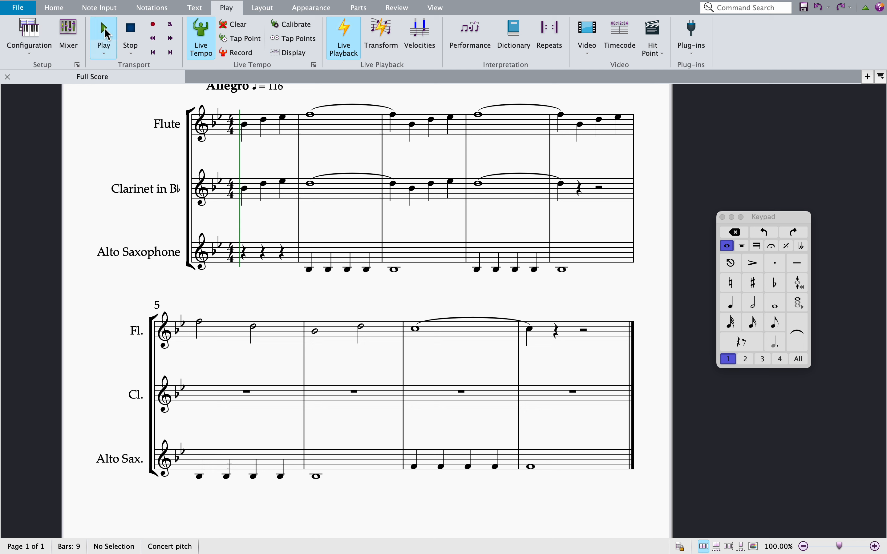
{"action": "left_click", "coordinate": [106, 33]}
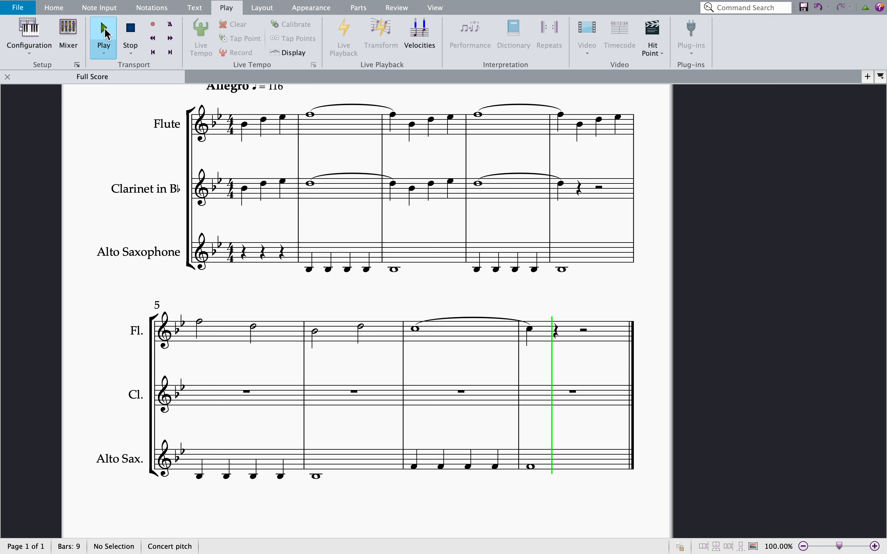
{"action": "left_click", "coordinate": [106, 34]}
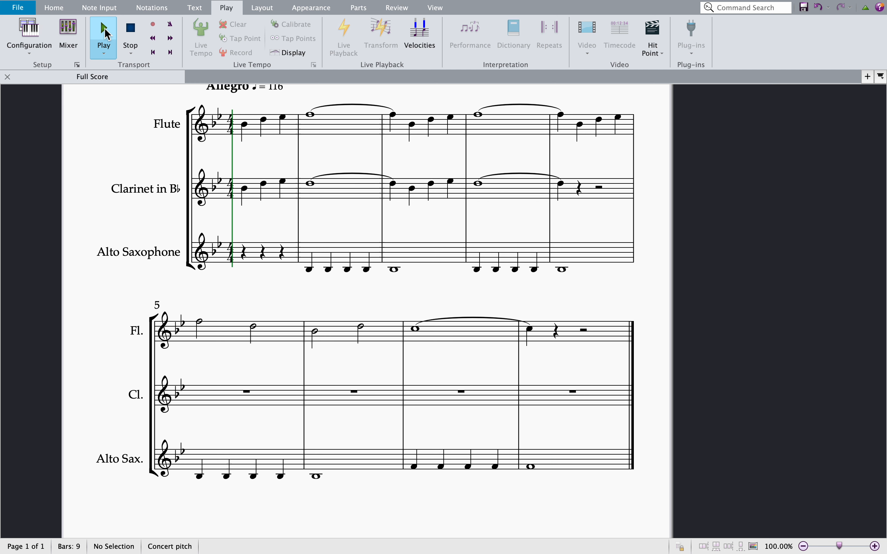
{"action": "key", "text": "space"}
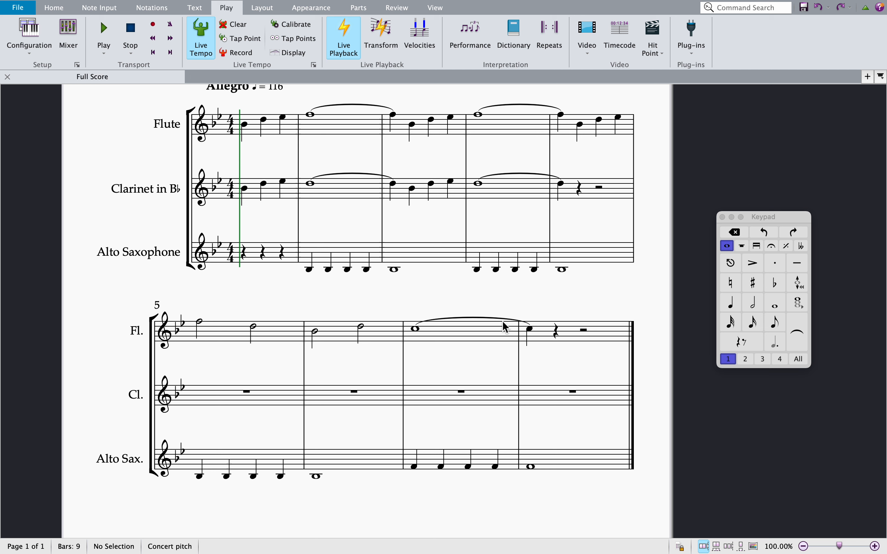
- Lower the alto saxophone Fs in bars 7 and 8 by an octave and play back the score from the beginning
{"action": "left_click", "coordinate": [414, 467]}
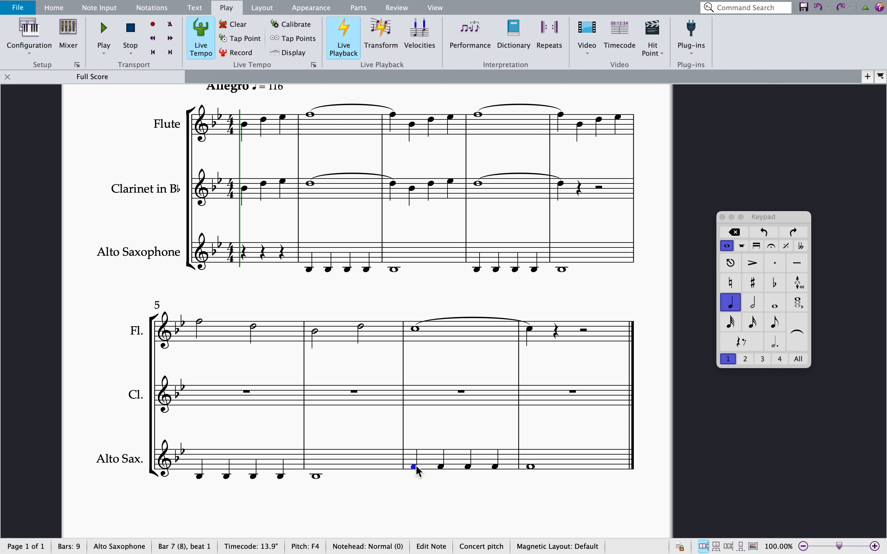
{"action": "key", "text": "super+Down"}
{"action": "key", "text": "super+Up"}
{"action": "key", "text": "shift+Right"}
{"action": "key", "text": "shift+Right"}
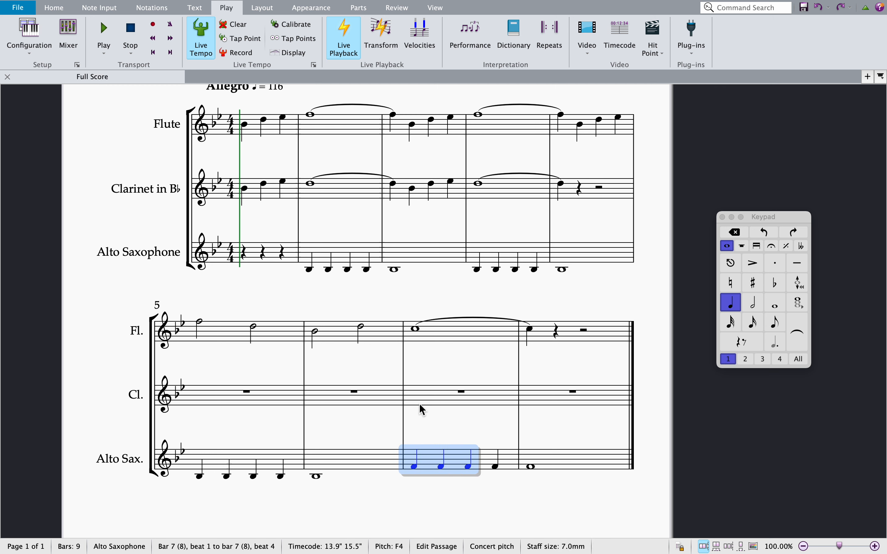
{"action": "key", "text": "shift+Right"}
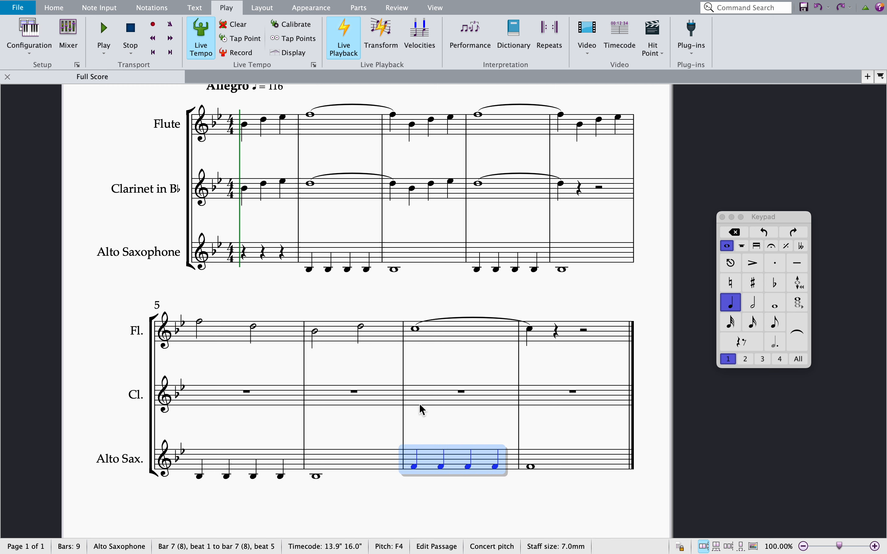
{"action": "key", "text": "shift+Right"}
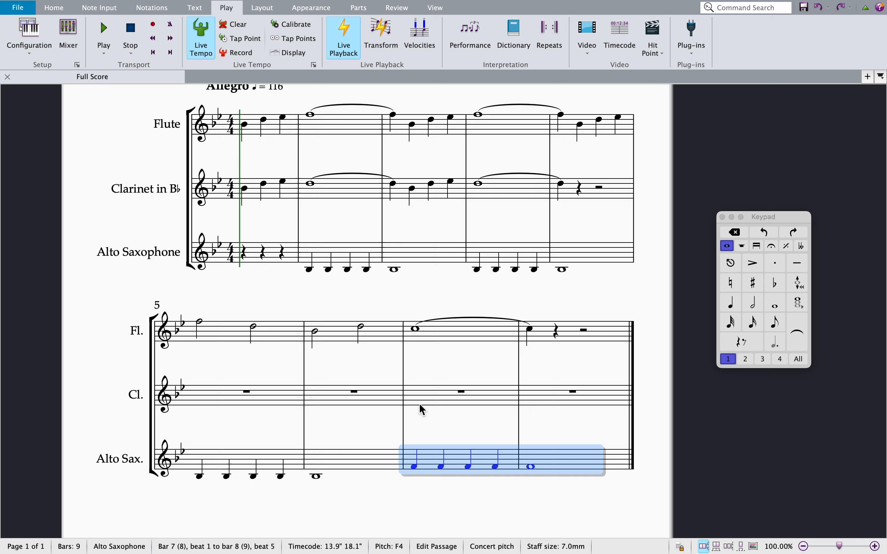
{"action": "key", "text": "ctrl+Down"}
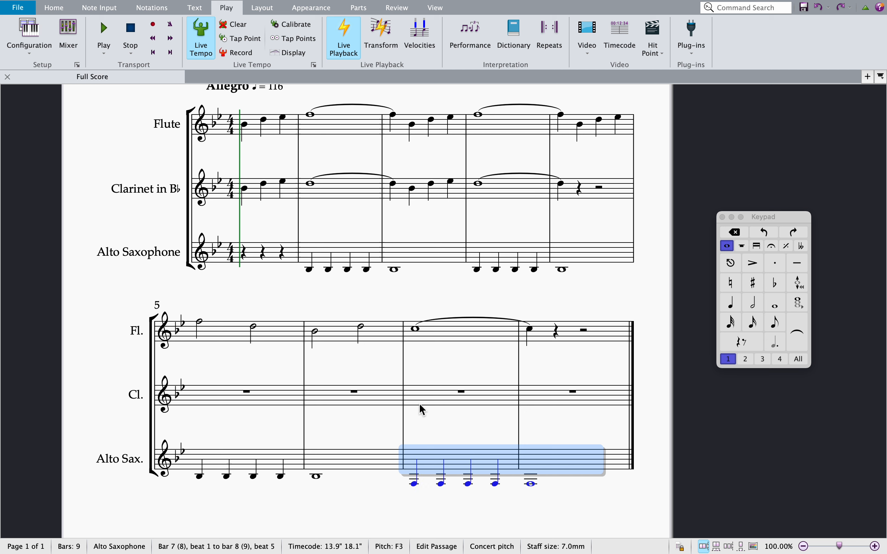
{"action": "left_click", "coordinate": [609, 495]}
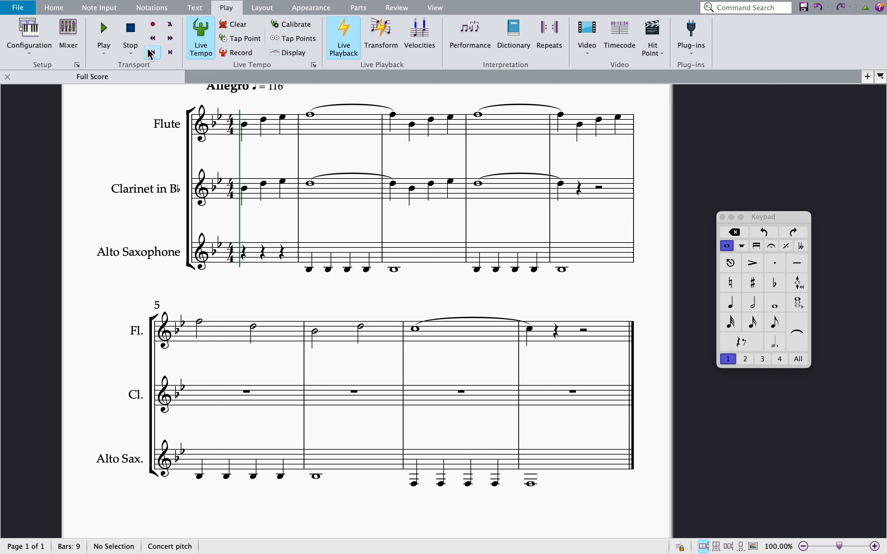
{"action": "left_click", "coordinate": [109, 35]}
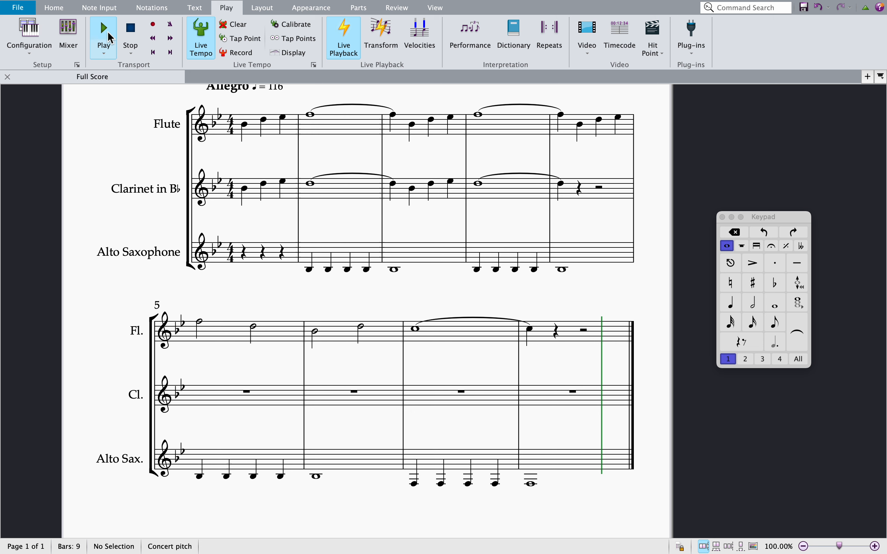
- Add an f dynamic below the flute's opening pickup note
{"action": "scroll", "coordinate": [180, 199], "scroll_direction": "up", "scroll_amount": 5}
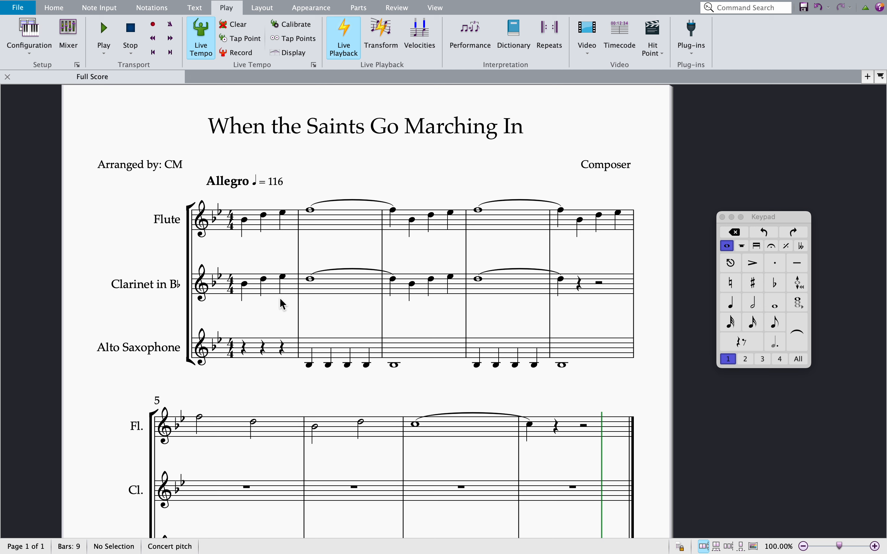
{"action": "left_click", "coordinate": [243, 221]}
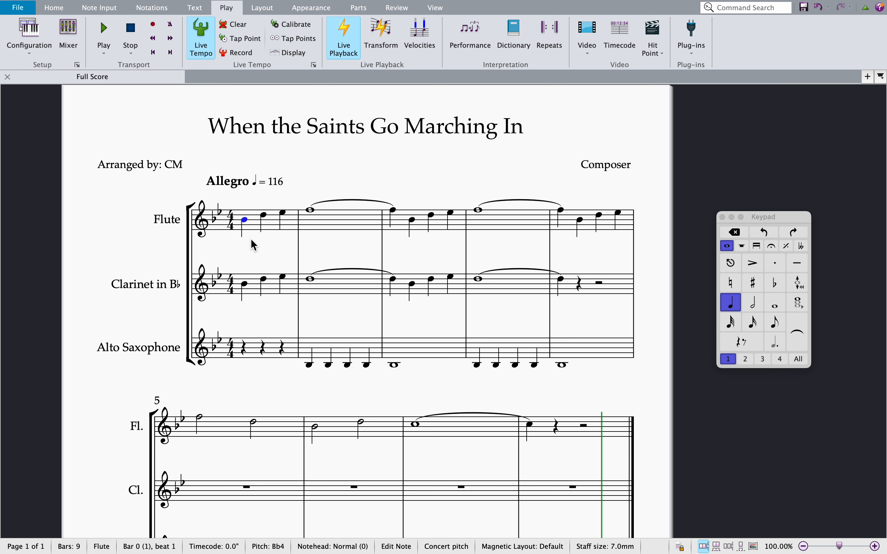
{"action": "key", "text": "super+e"}
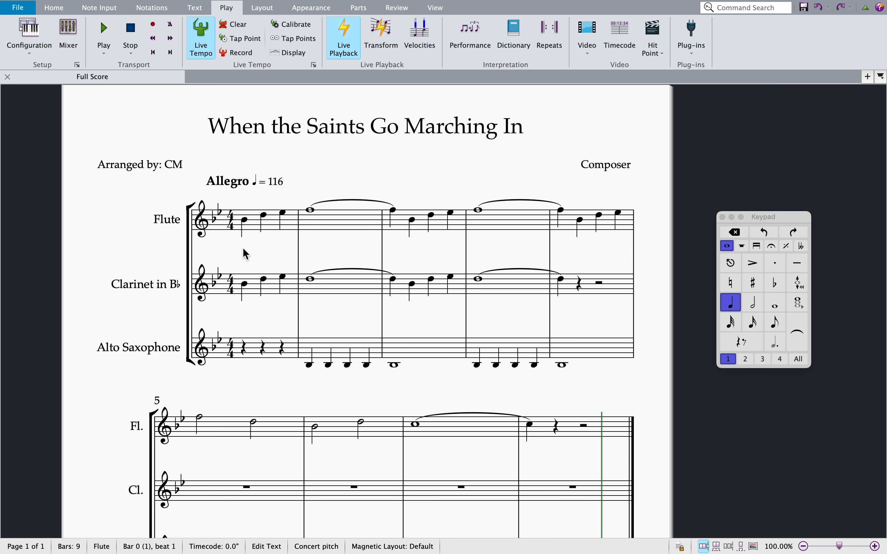
{"action": "left_click", "coordinate": [337, 250]}
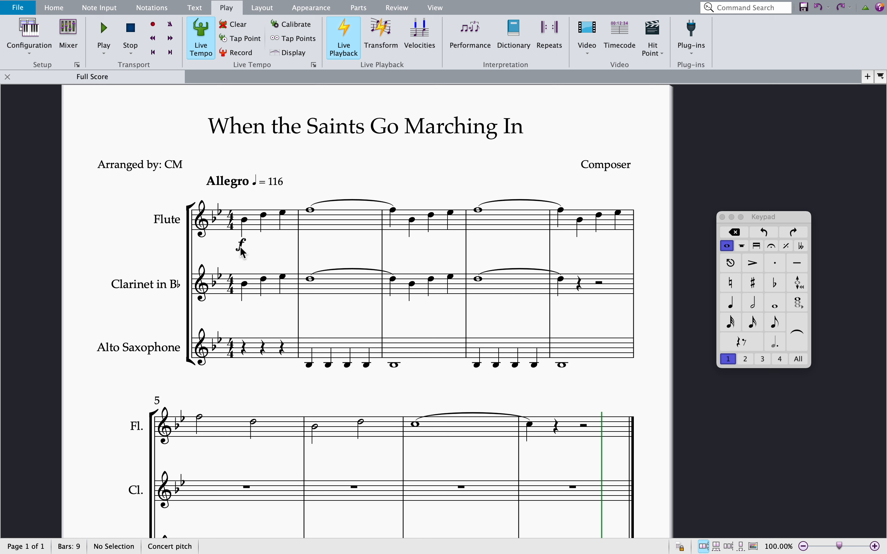
- Add an mf dynamic below the clarinet's opening pickup note
{"action": "left_click", "coordinate": [245, 285]}
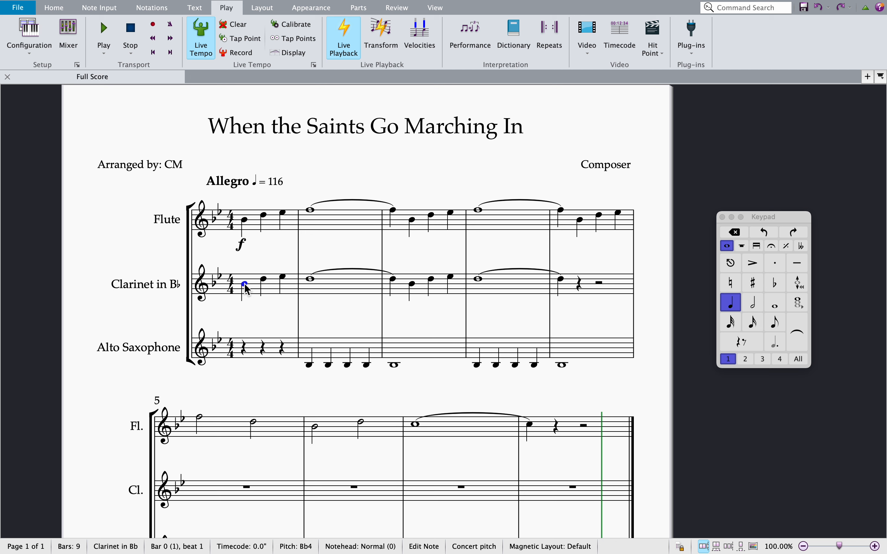
{"action": "key", "text": "super+e"}
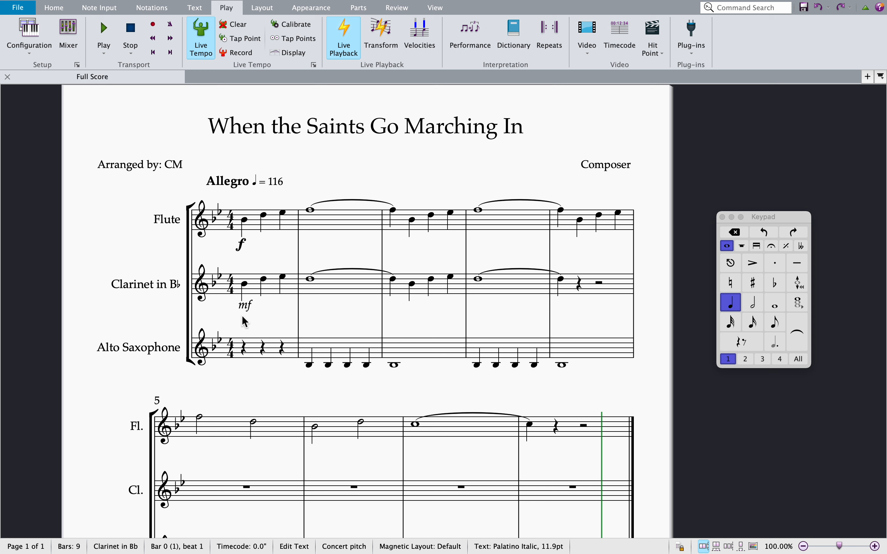
{"action": "left_click", "coordinate": [322, 317]}
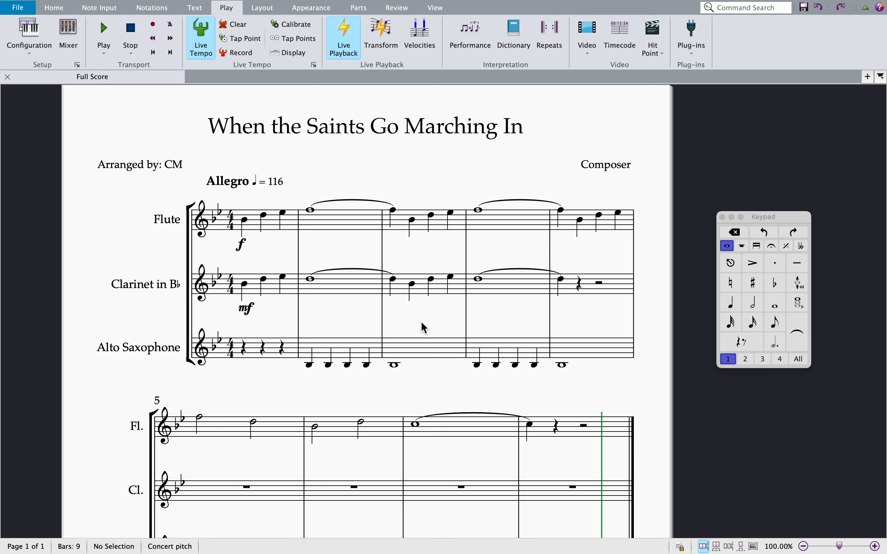
- Add an mp dynamic below the alto saxophone's first note in bar 1 and play back the score from the beginning
{"action": "left_click", "coordinate": [312, 370]}
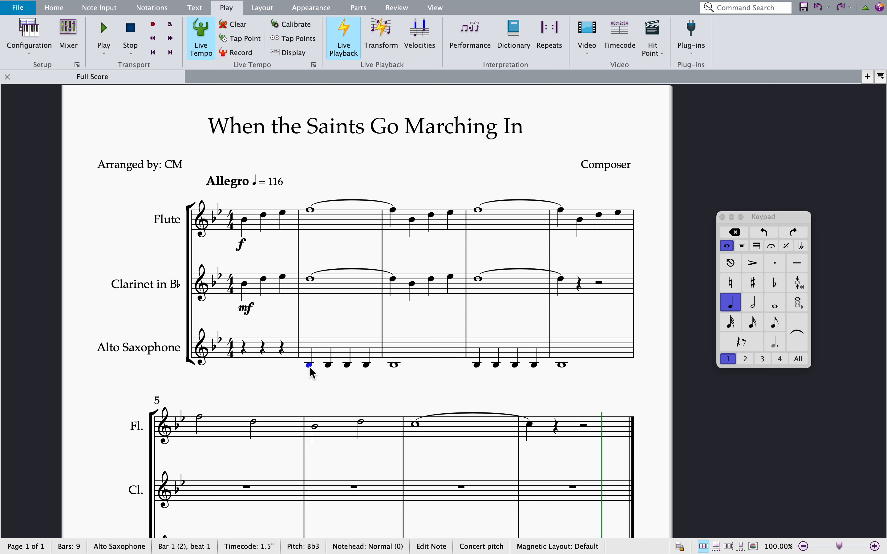
{"action": "key", "text": "super+e"}
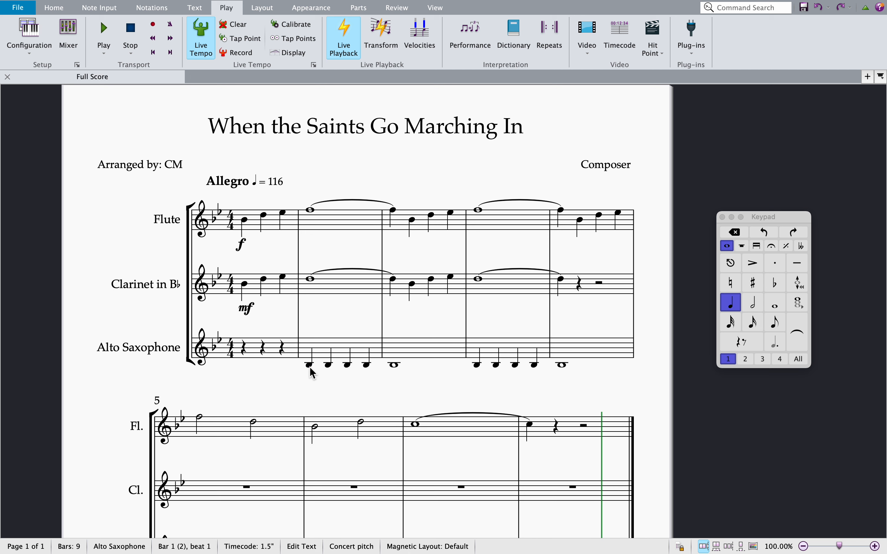
{"action": "type", "text": "mp"}
{"action": "key", "text": "Escape"}
{"action": "key", "text": "Escape"}
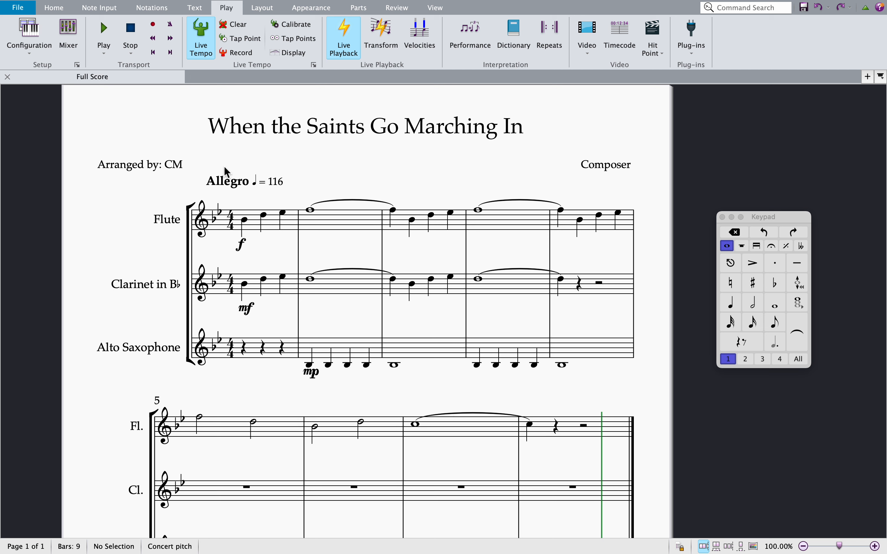
{"action": "left_click", "coordinate": [153, 52]}
{"action": "left_click", "coordinate": [104, 31]}
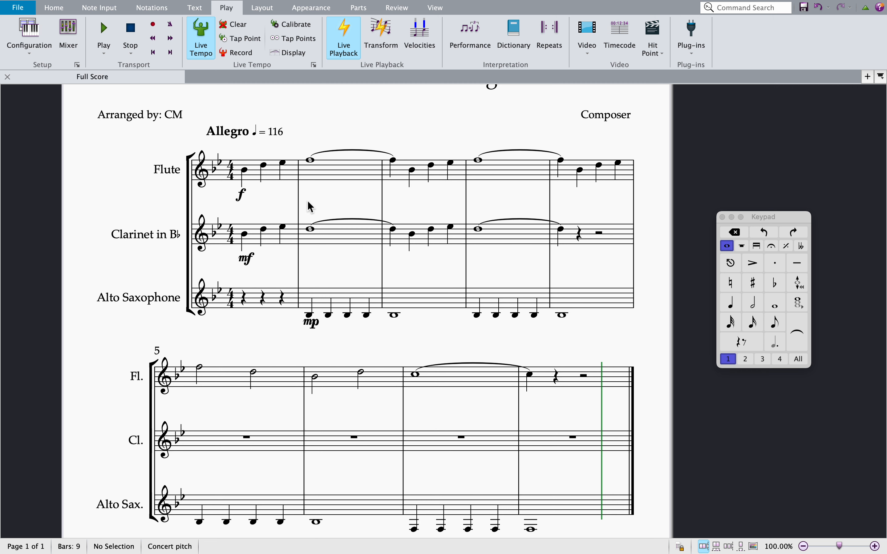
- Change the flute's opening dynamic to mf
{"action": "double_click", "coordinate": [241, 198]}
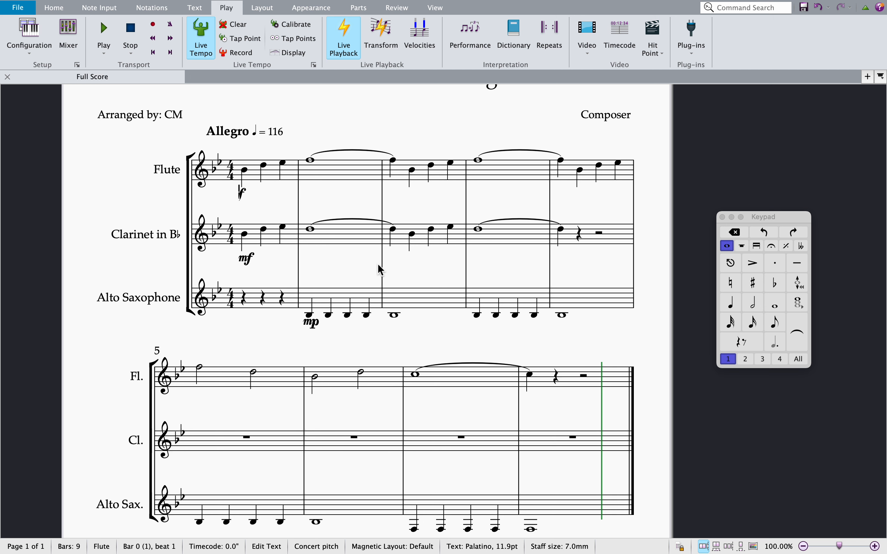
{"action": "type", "text": "m"}
{"action": "left_click", "coordinate": [299, 207]}
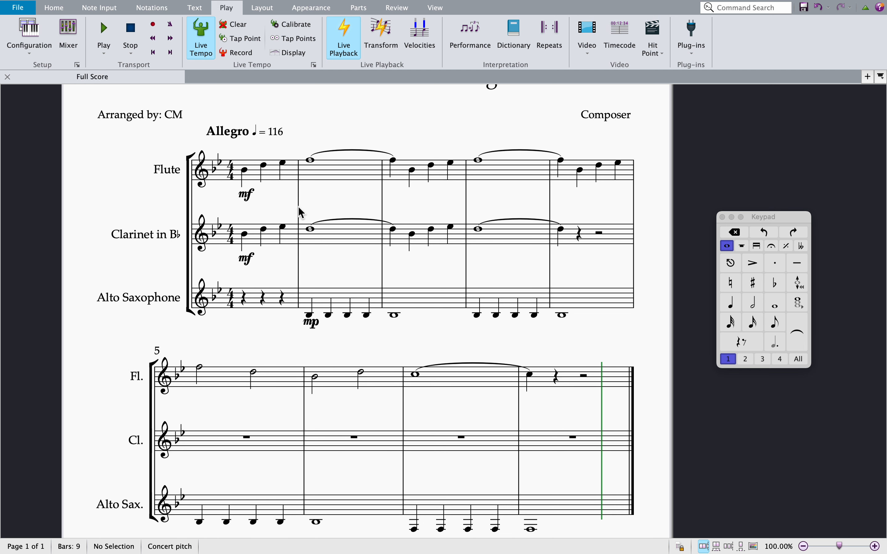
- Change the clarinet's opening dynamic to mp
{"action": "double_click", "coordinate": [253, 261]}
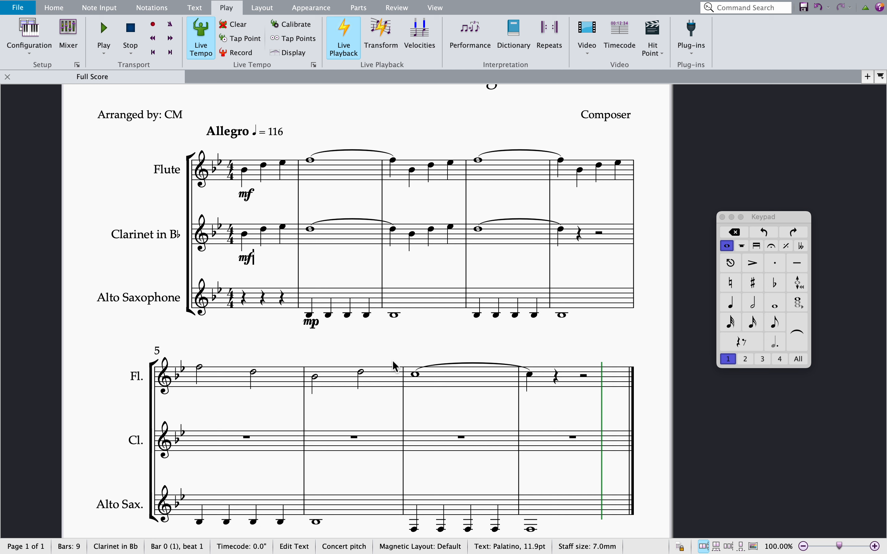
{"action": "key", "text": "BackSpace"}
{"action": "key", "text": "BackSpace"}
{"action": "type", "text": "mp"}
{"action": "key", "text": "Escape"}
{"action": "key", "text": "Escape"}
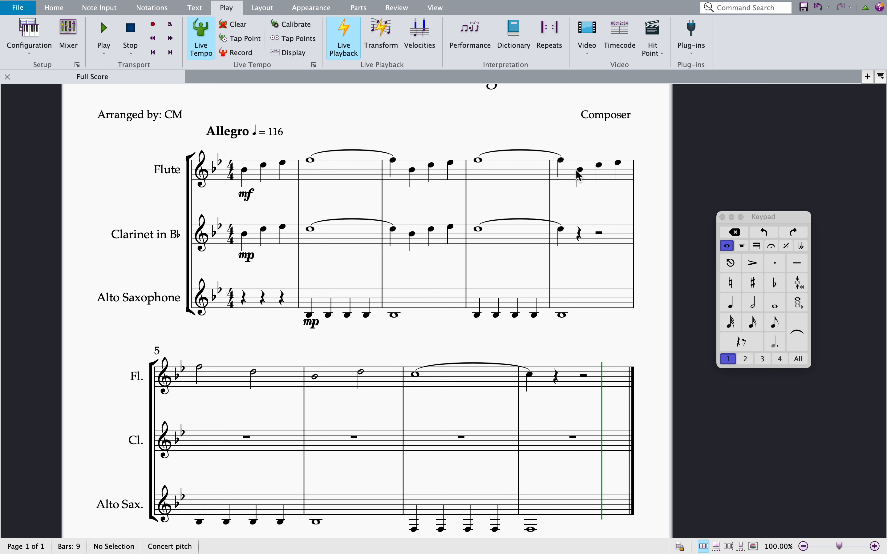
{"action": "left_click", "coordinate": [200, 370]}
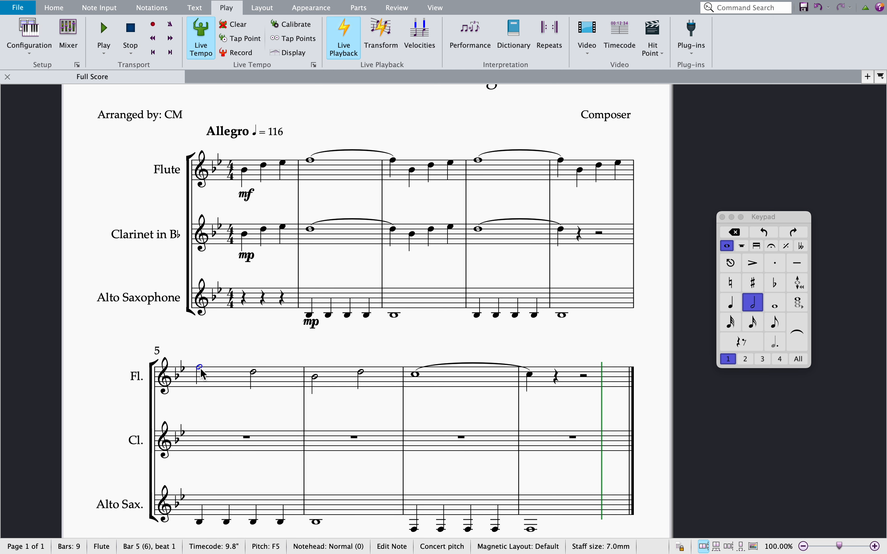
{"action": "key", "text": "shift+Right"}
{"action": "key", "text": "shift+Right"}
{"action": "key", "text": "shift+Right"}
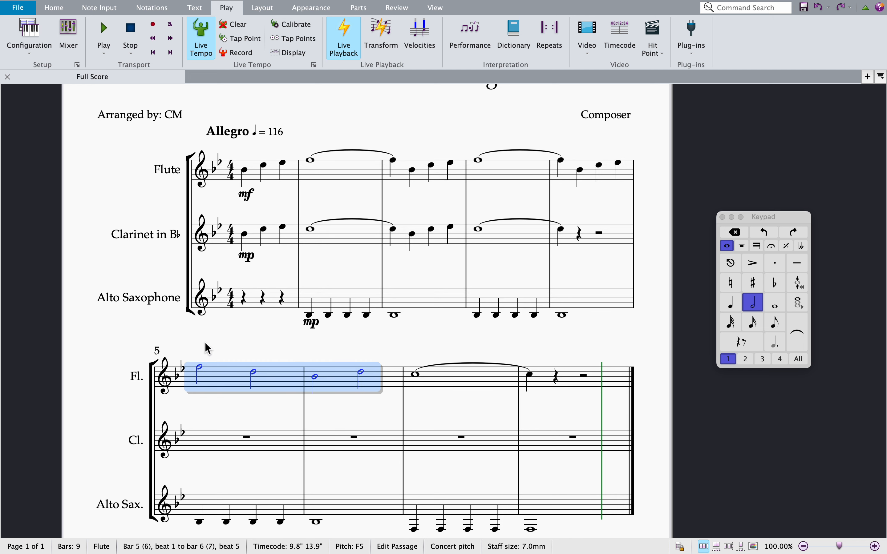
{"action": "left_click", "coordinate": [203, 350]}
- Add a crescendo hairpin below the flute from the first note of bar 5 to the last note of bar 6
{"action": "left_click", "coordinate": [199, 366]}
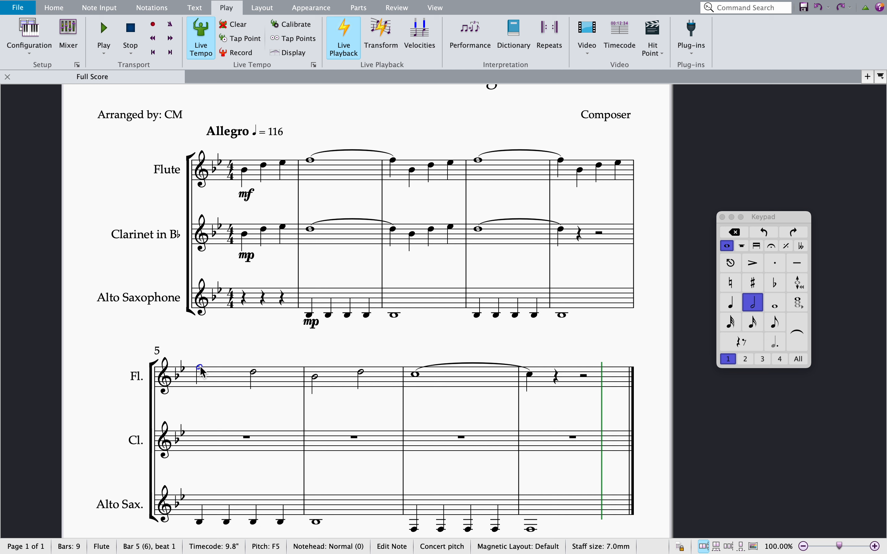
{"action": "key", "text": "shift+Right"}
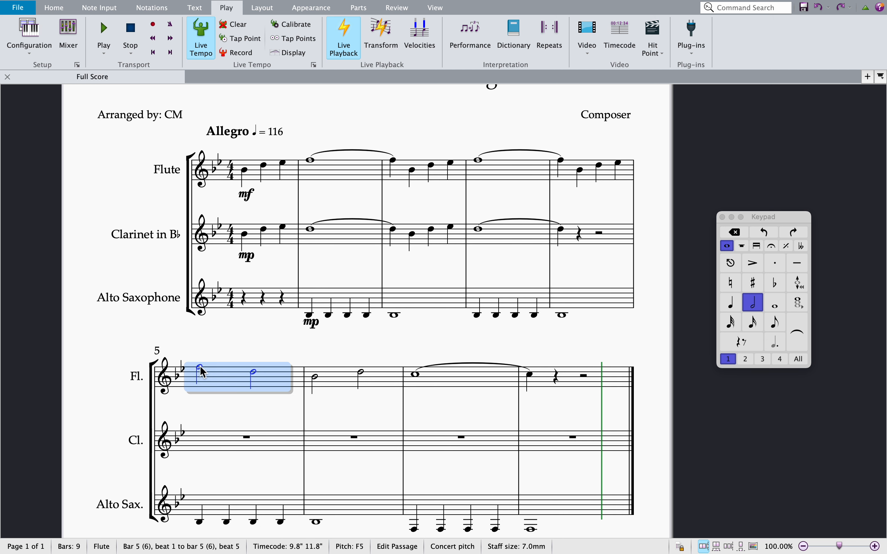
{"action": "key", "text": "shift+Right"}
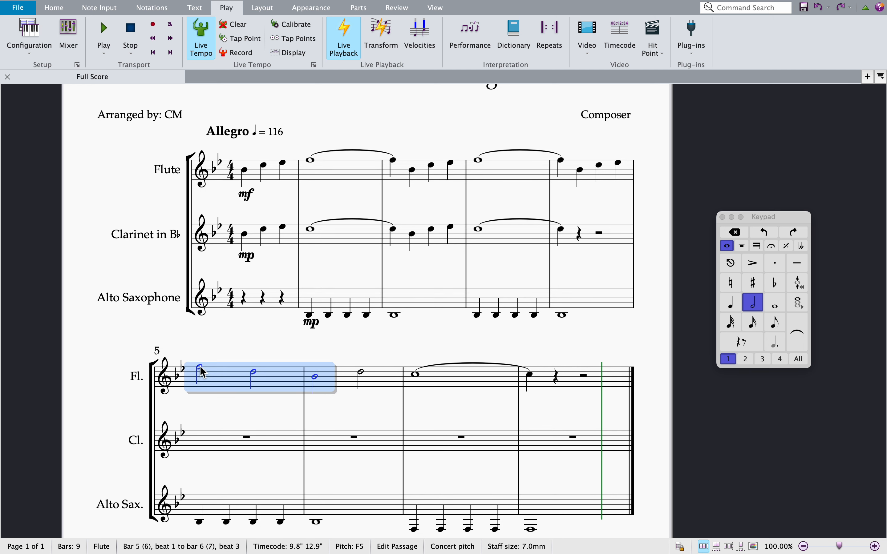
{"action": "key", "text": "shift+Right"}
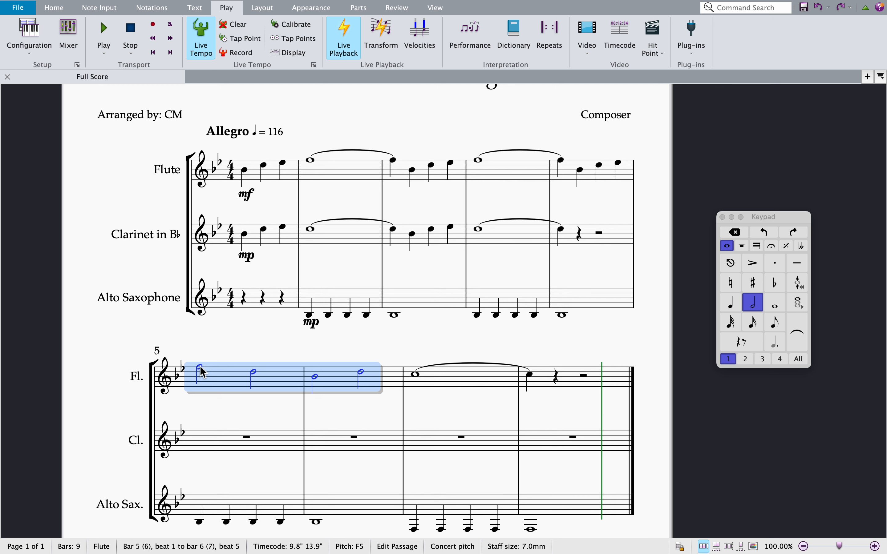
{"action": "key", "text": "shift+Right"}
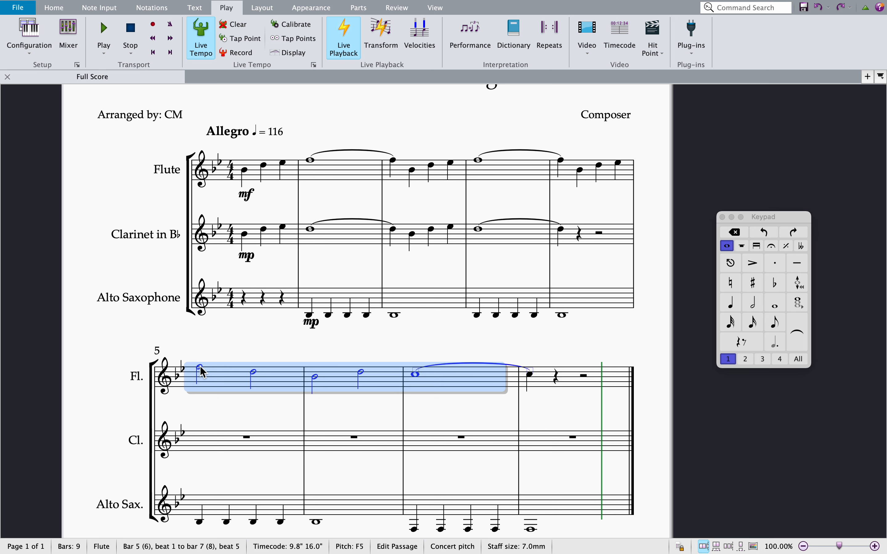
{"action": "key", "text": "l"}
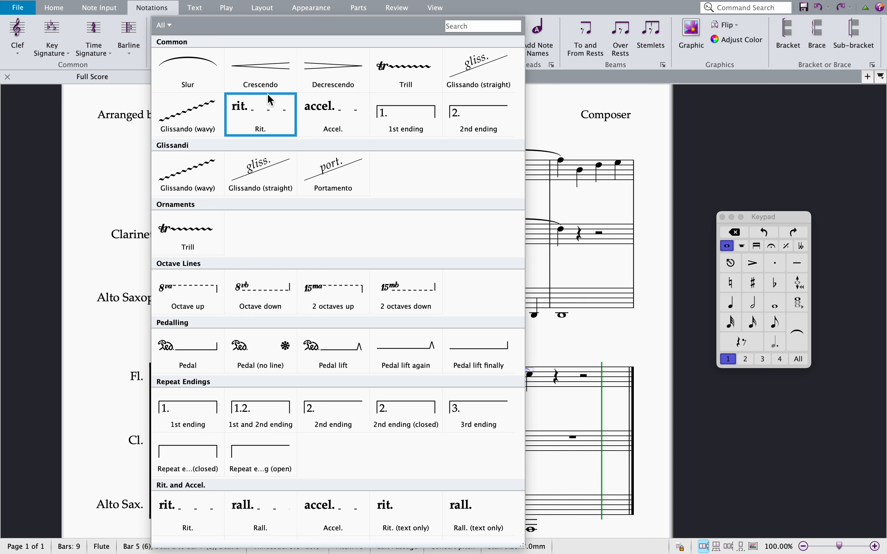
{"action": "left_click", "coordinate": [264, 73]}
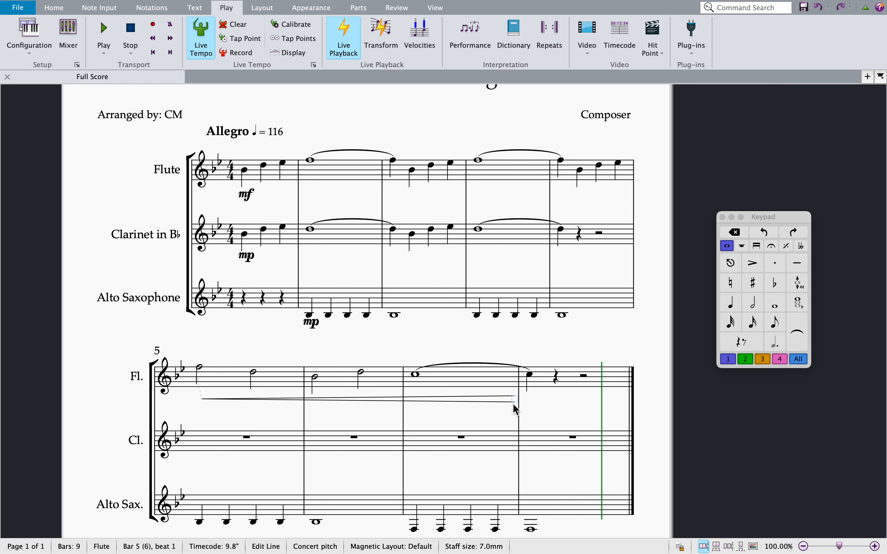
{"action": "left_click_drag", "start_coordinate": [513, 404], "coordinate": [376, 404]}
{"action": "left_click", "coordinate": [586, 329]}
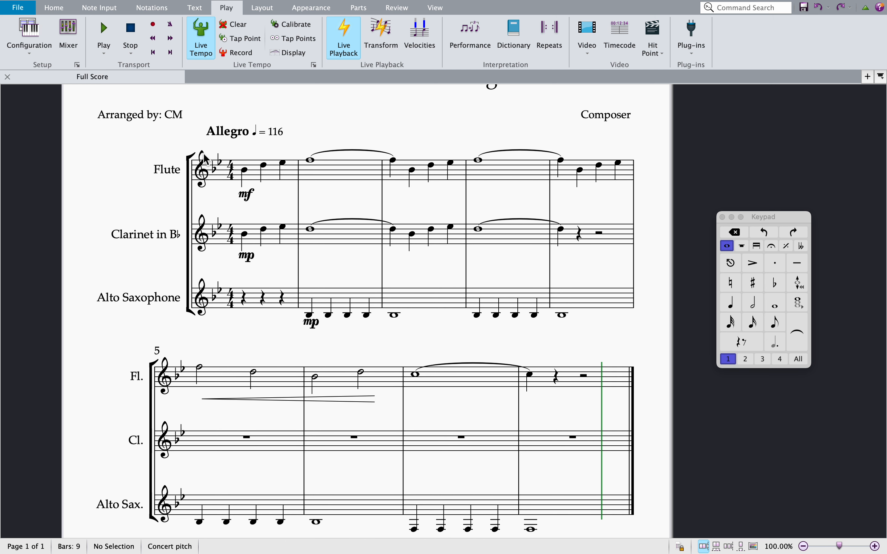
- Play back the whole score from the beginning to check the dynamics, and return the playback line to the start
{"action": "left_click", "coordinate": [153, 52]}
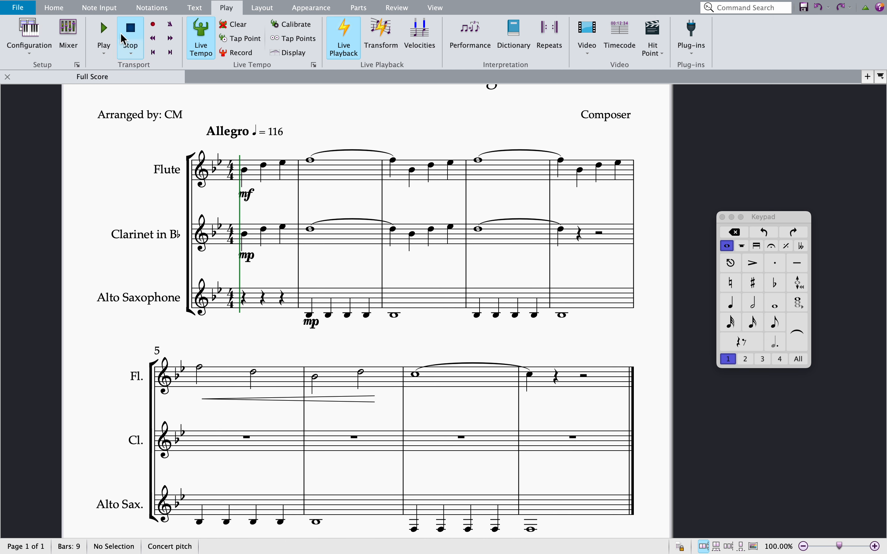
{"action": "left_click", "coordinate": [110, 30]}
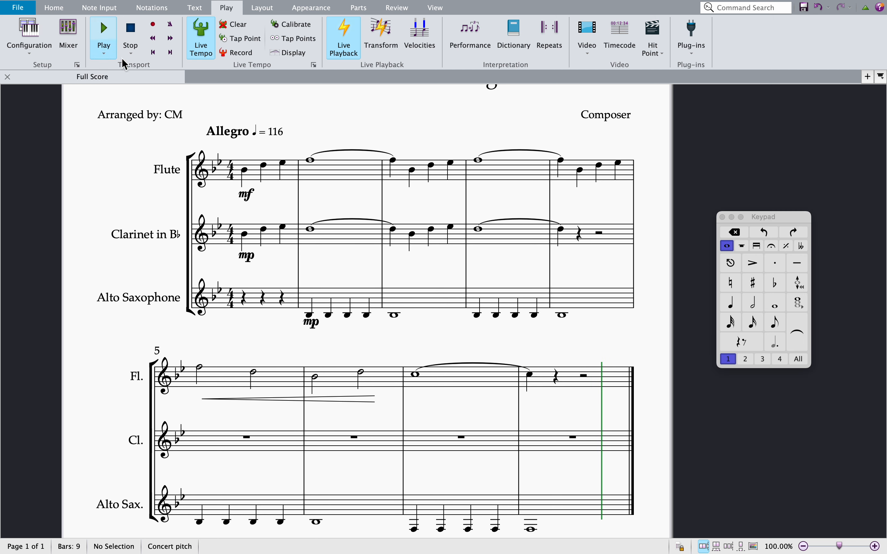
{"action": "left_click", "coordinate": [153, 52]}
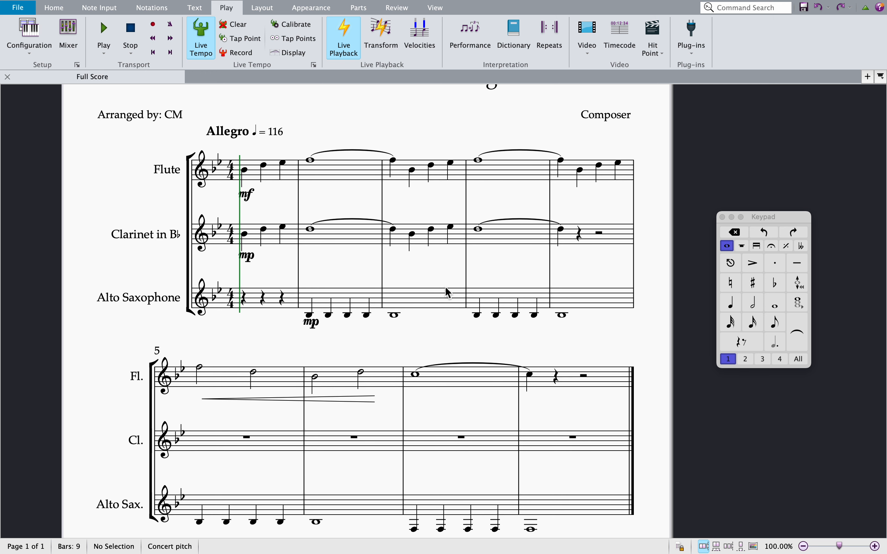
{"action": "scroll", "coordinate": [353, 334], "scroll_direction": "up", "scroll_amount": 2}
{"action": "scroll", "coordinate": [352, 335], "scroll_direction": "up", "scroll_amount": 3}
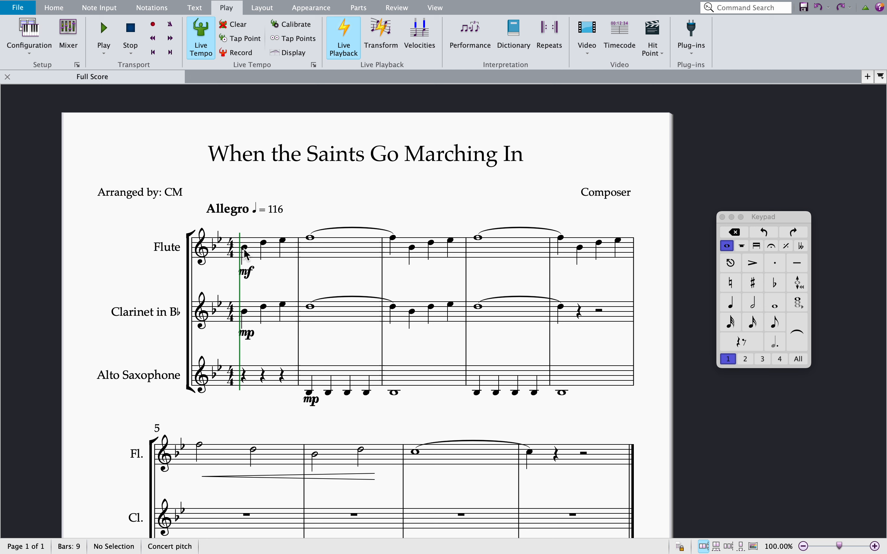
{"action": "left_click", "coordinate": [245, 248]}
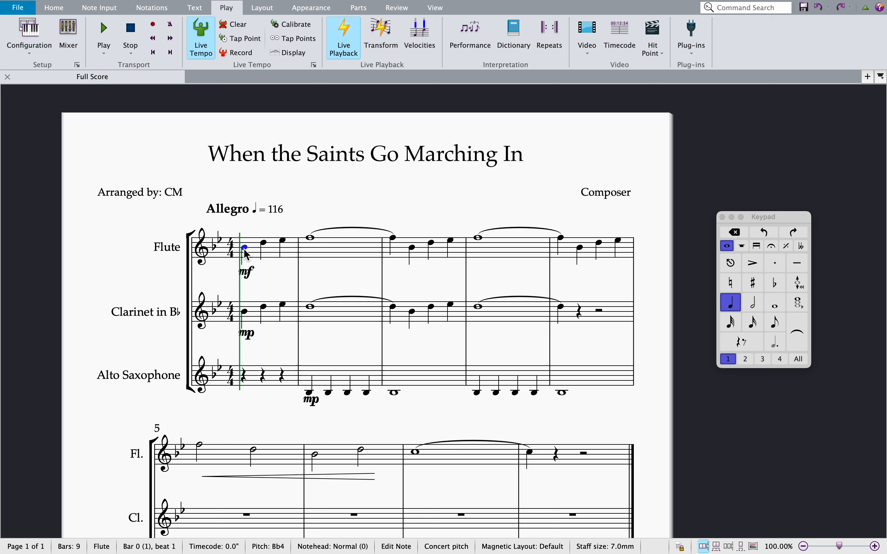
{"action": "left_click", "coordinate": [257, 253]}
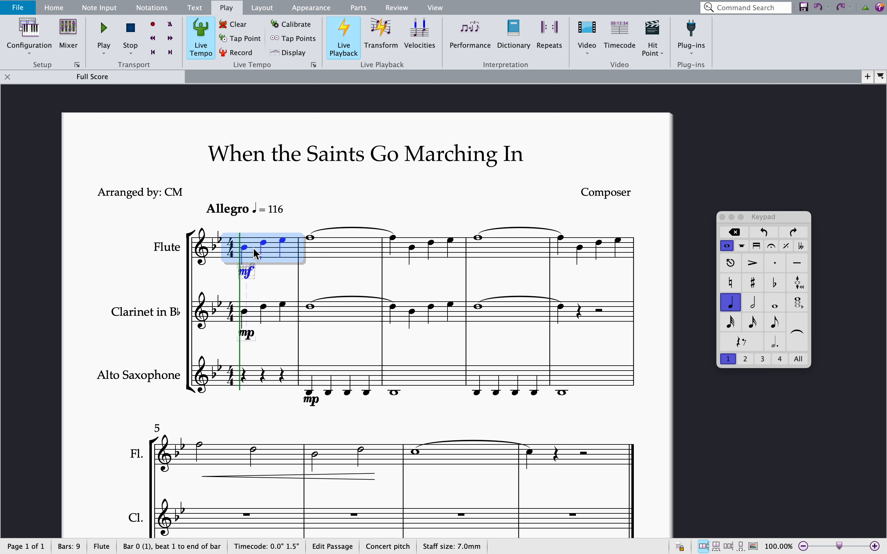
{"action": "left_click", "coordinate": [256, 317], "text": "shift"}
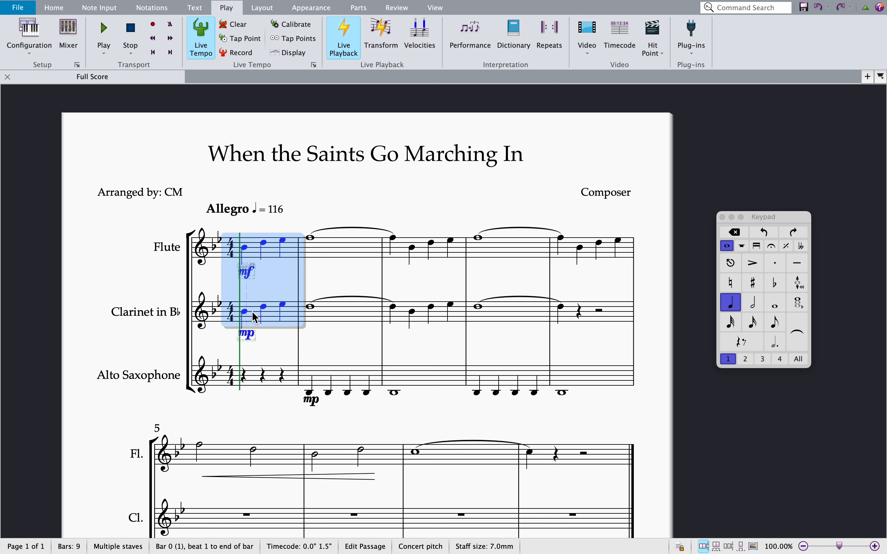
{"action": "left_click", "coordinate": [330, 207]}
- Add staccato articulations to the three opening pickup notes in both the flute and clarinet
{"action": "left_click", "coordinate": [244, 249]}
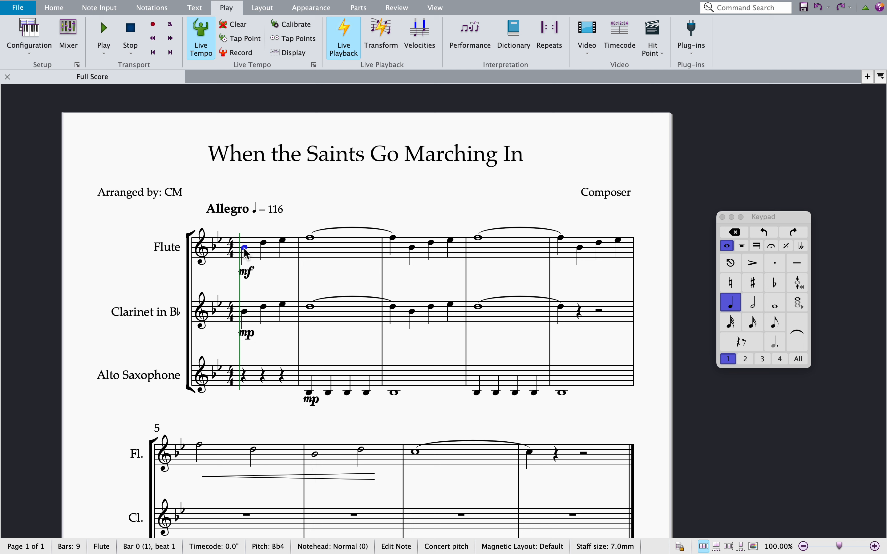
{"action": "key", "text": "shift+Down"}
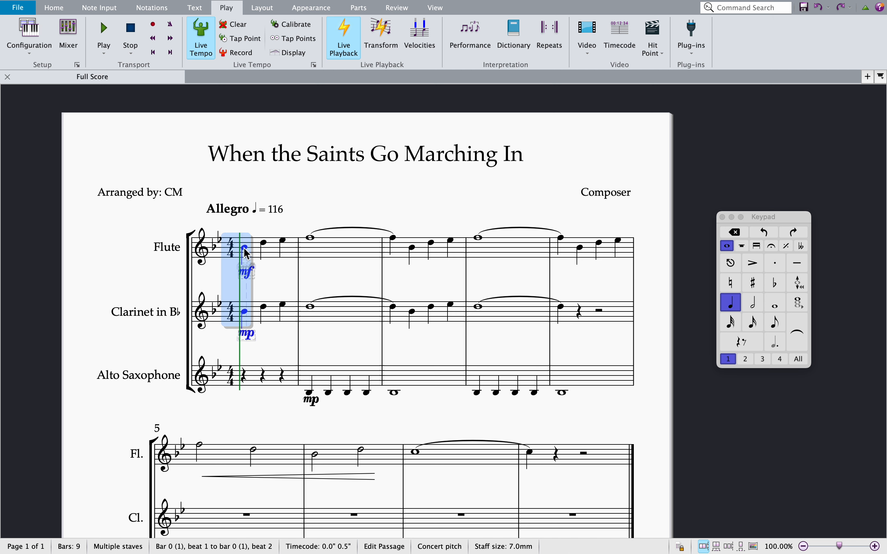
{"action": "key", "text": "shift+Right"}
{"action": "key", "text": "shift+Right"}
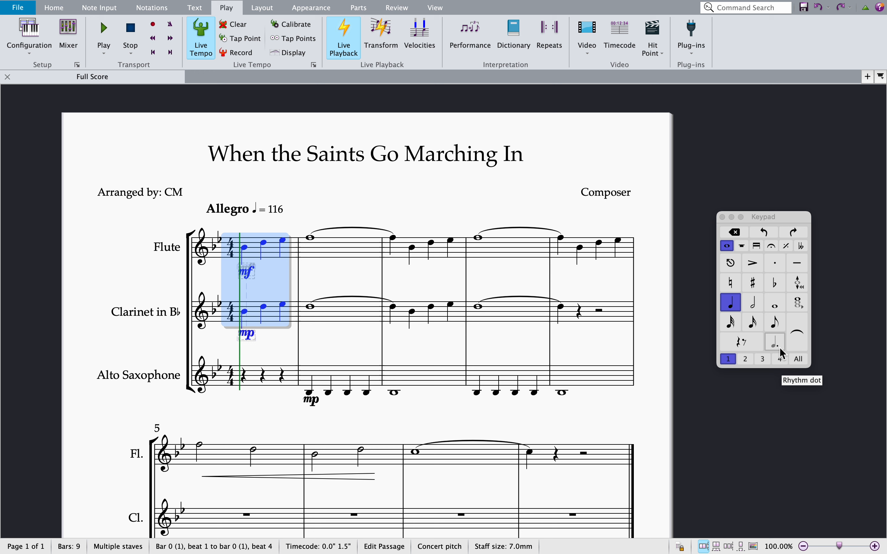
{"action": "left_click", "coordinate": [776, 264]}
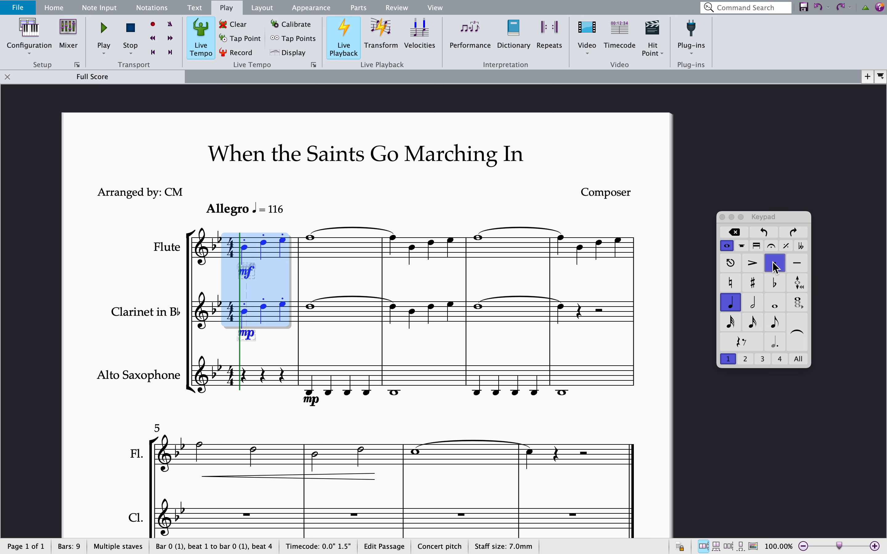
{"action": "left_click", "coordinate": [463, 200]}
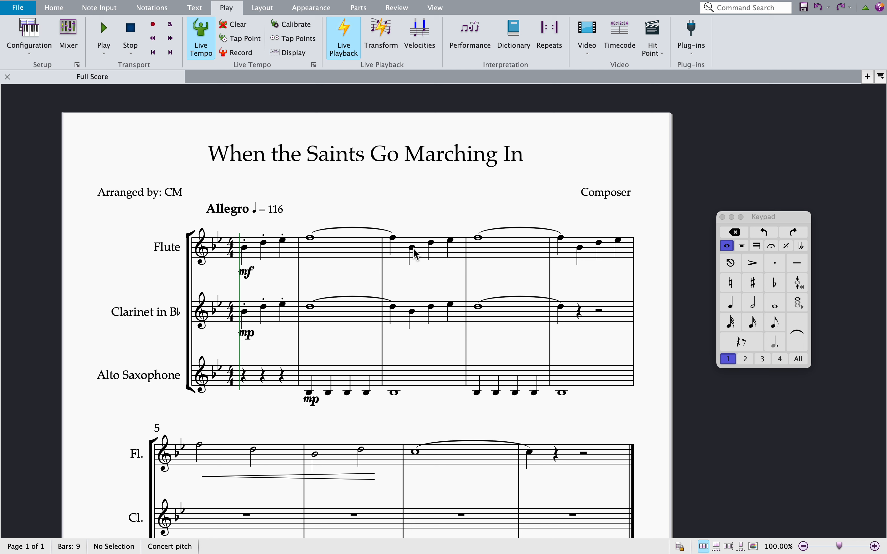
- Add staccato articulations to the last three quarter notes of bar 2 in both the flute and clarinet
{"action": "left_click", "coordinate": [399, 252]}
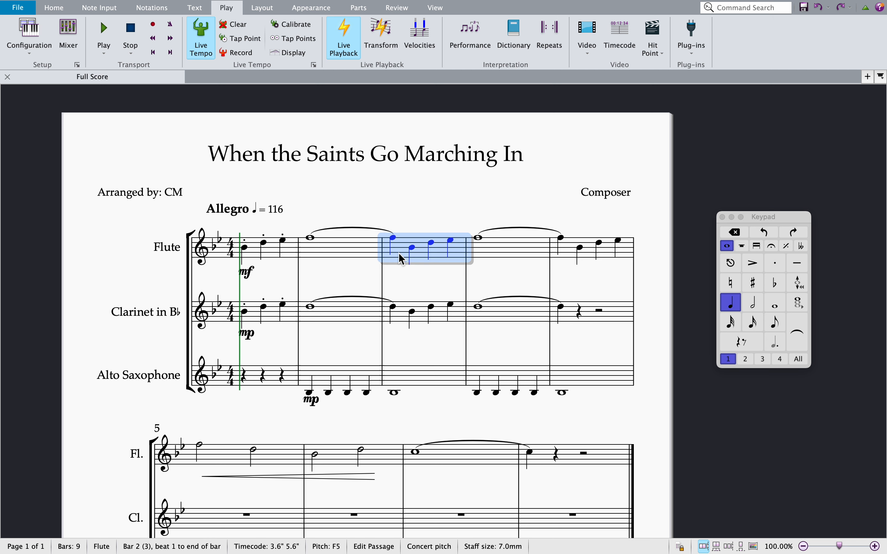
{"action": "left_click", "coordinate": [410, 248]}
{"action": "key", "text": "shift+Down"}
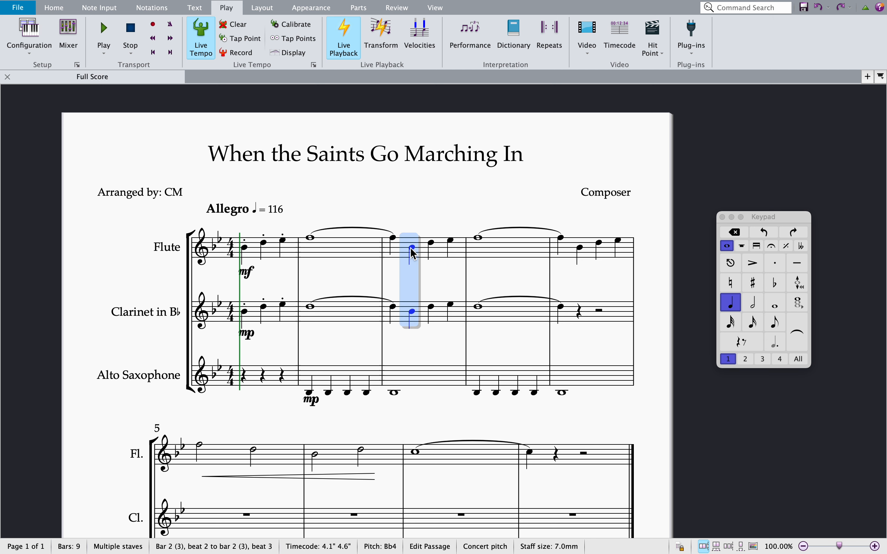
{"action": "key", "text": "shift+Right"}
{"action": "key", "text": "shift+Right"}
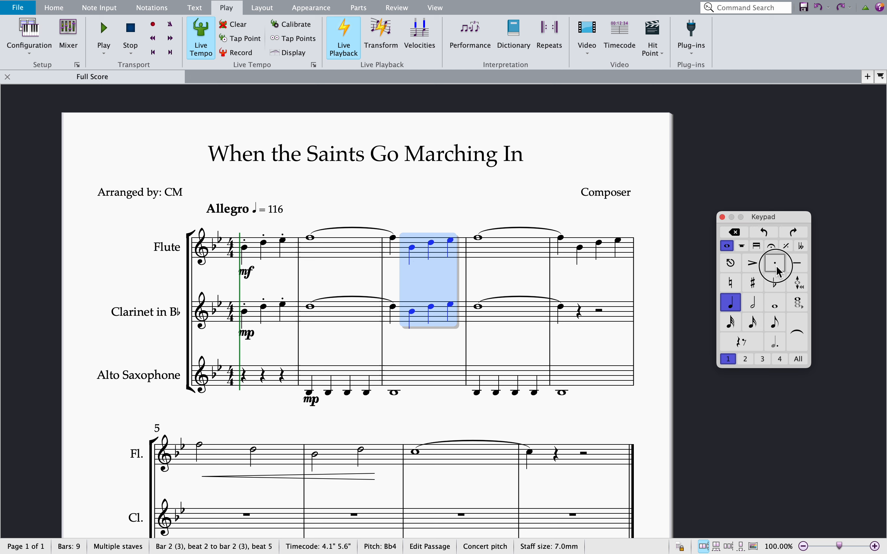
{"action": "left_click", "coordinate": [778, 269]}
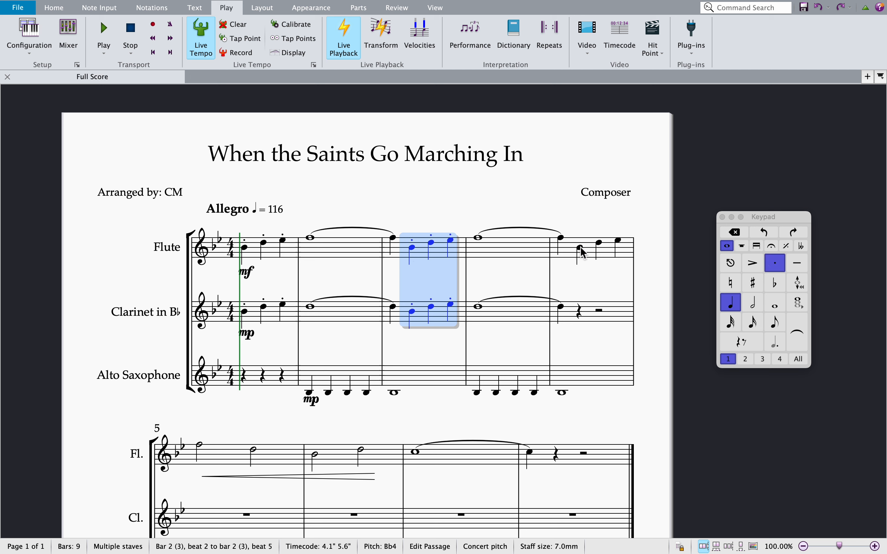
{"action": "left_click", "coordinate": [564, 213]}
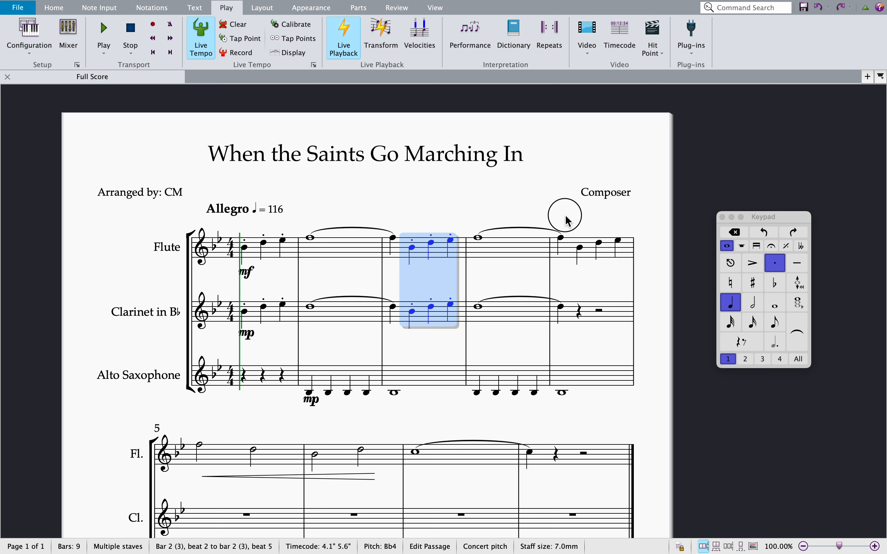
{"action": "left_click", "coordinate": [580, 250]}
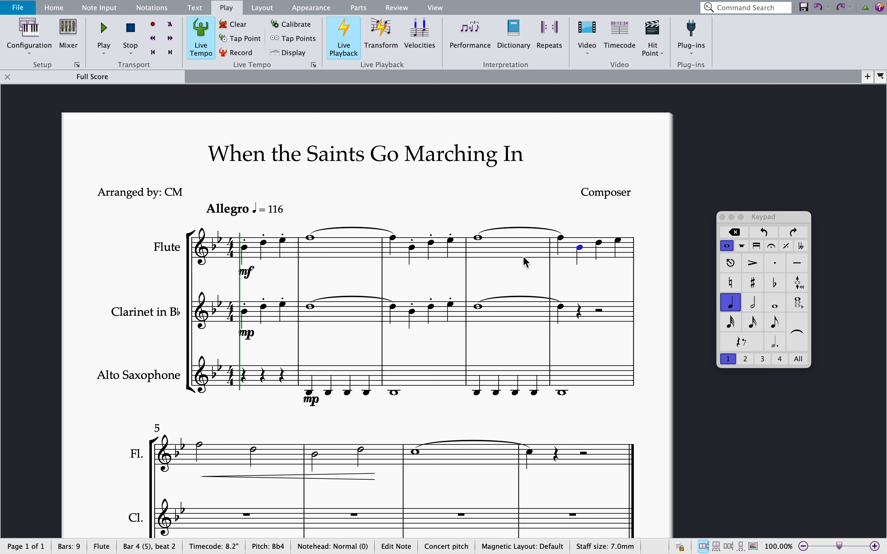
{"action": "left_click", "coordinate": [530, 454], "text": "shift"}
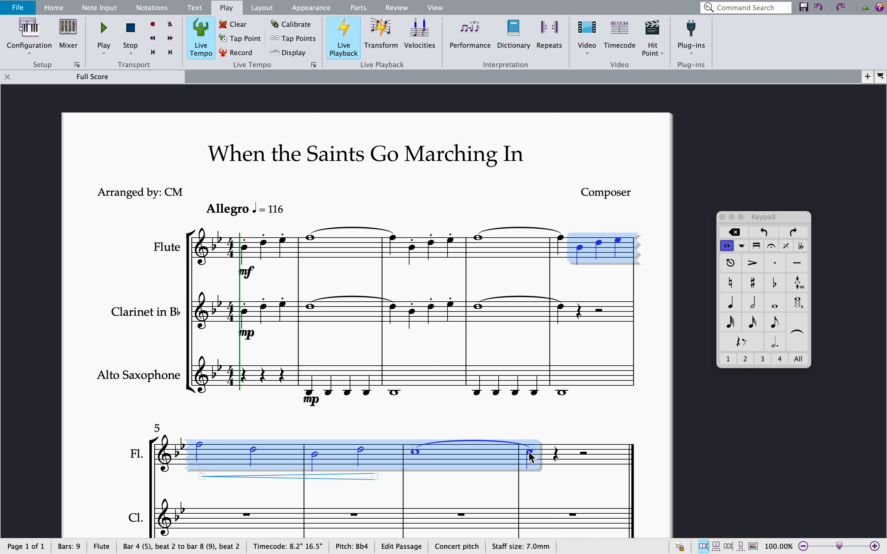
{"action": "left_click", "coordinate": [561, 207]}
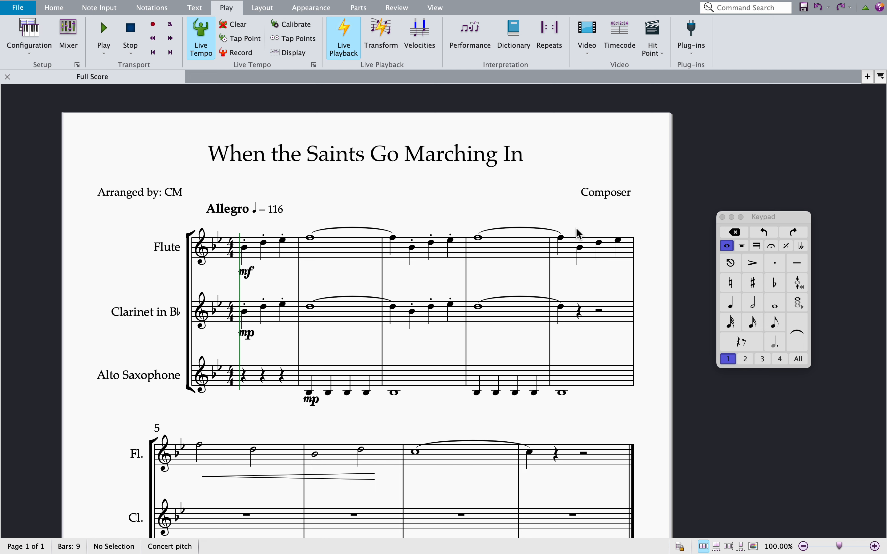
- Add a slur over the flute phrase from beat 2 of bar 4 to the first note of bar 8
{"action": "left_click", "coordinate": [581, 248]}
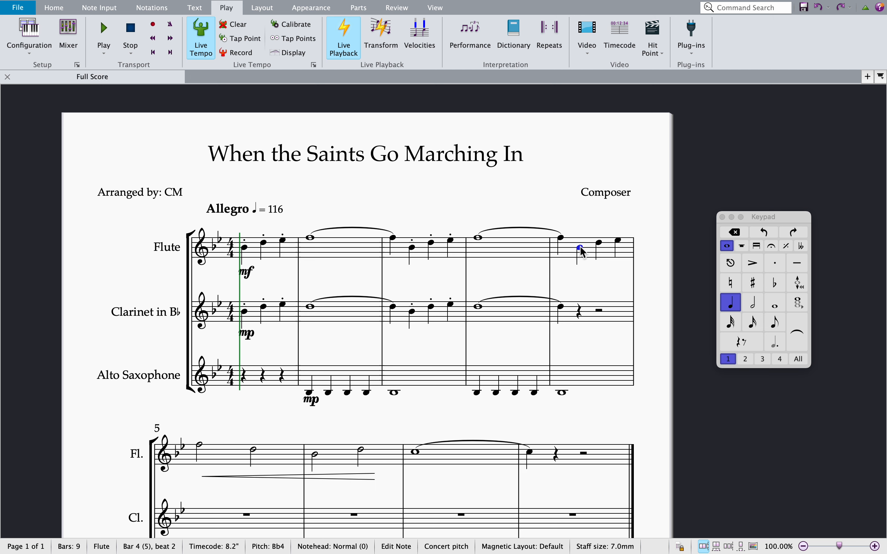
{"action": "left_click", "coordinate": [531, 453], "text": "shift"}
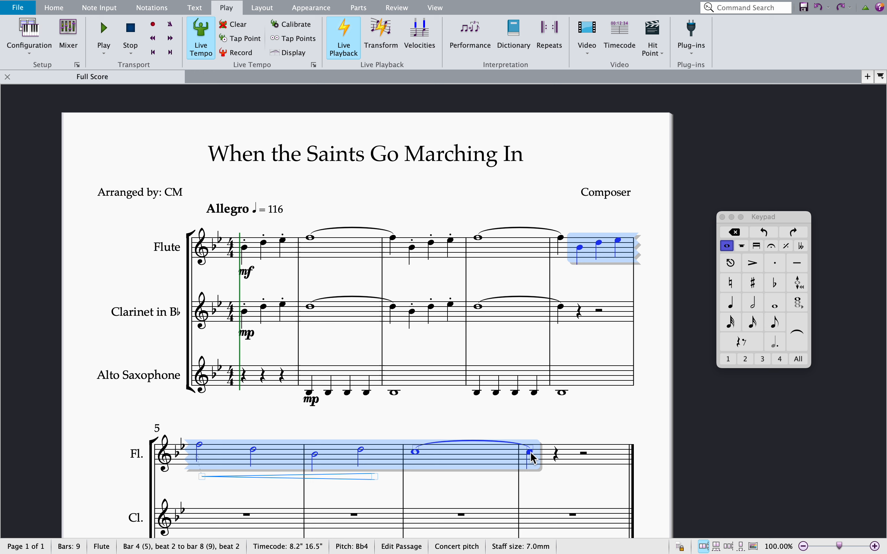
{"action": "left_click", "coordinate": [802, 339]}
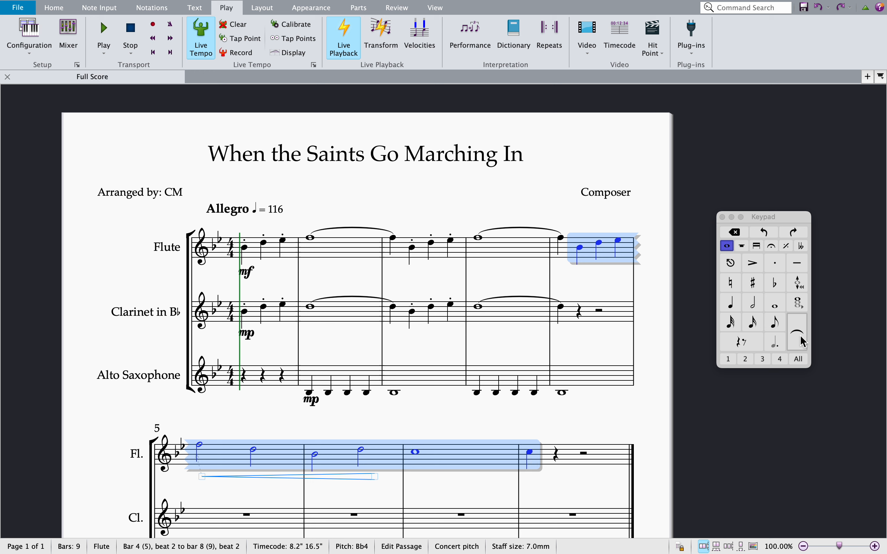
{"action": "left_click", "coordinate": [801, 336]}
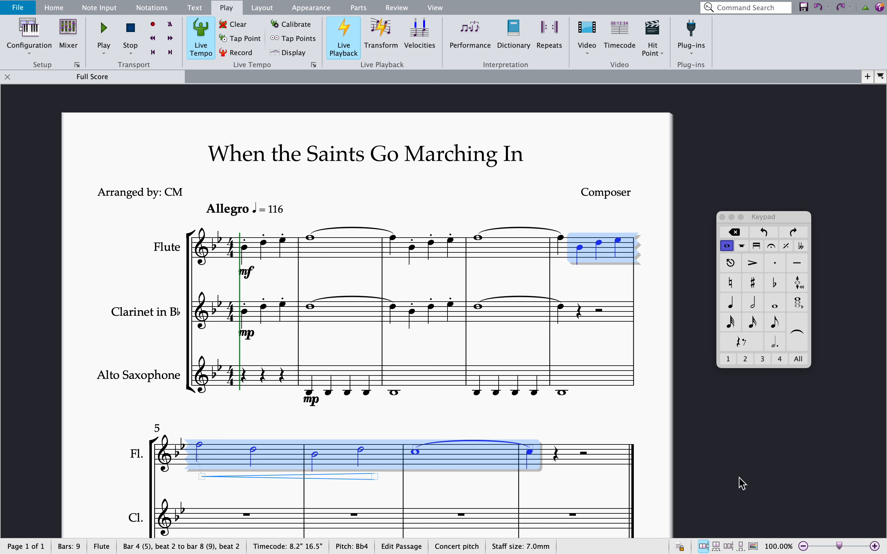
{"action": "key", "text": "s"}
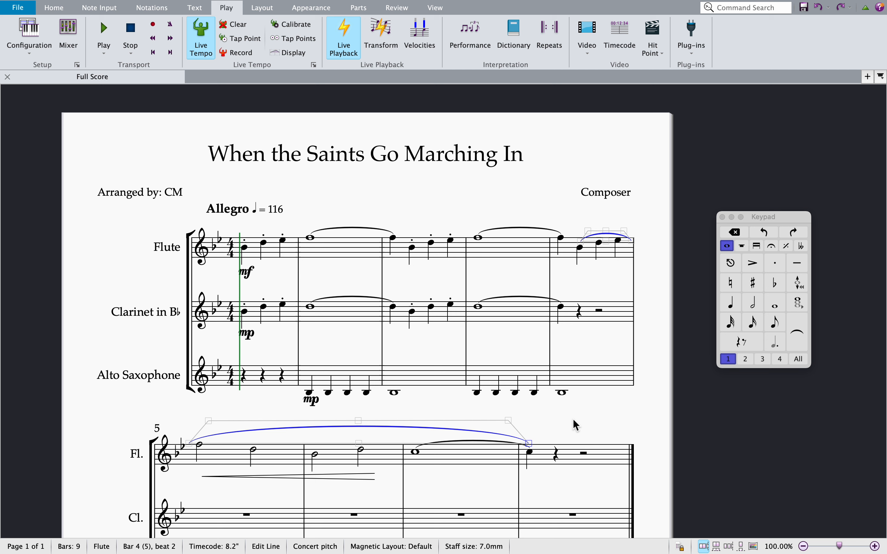
{"action": "key", "text": "Escape"}
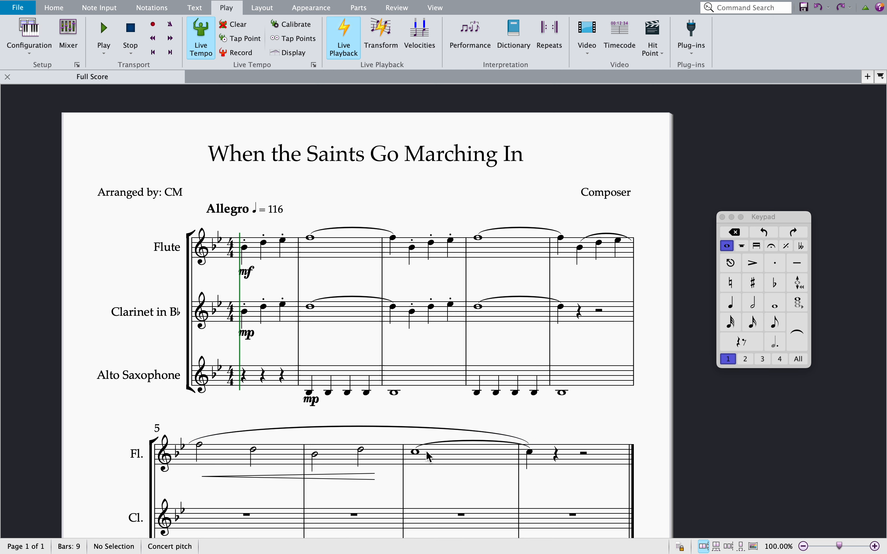
- Play back the whole score to check the slur and staccatos, and return the playback line to the start
{"action": "left_click", "coordinate": [104, 33]}
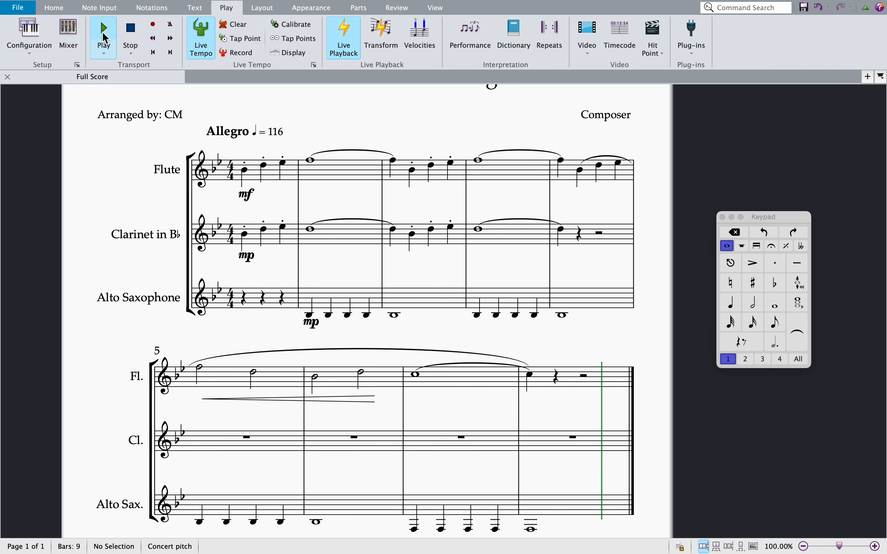
{"action": "left_click", "coordinate": [154, 53]}
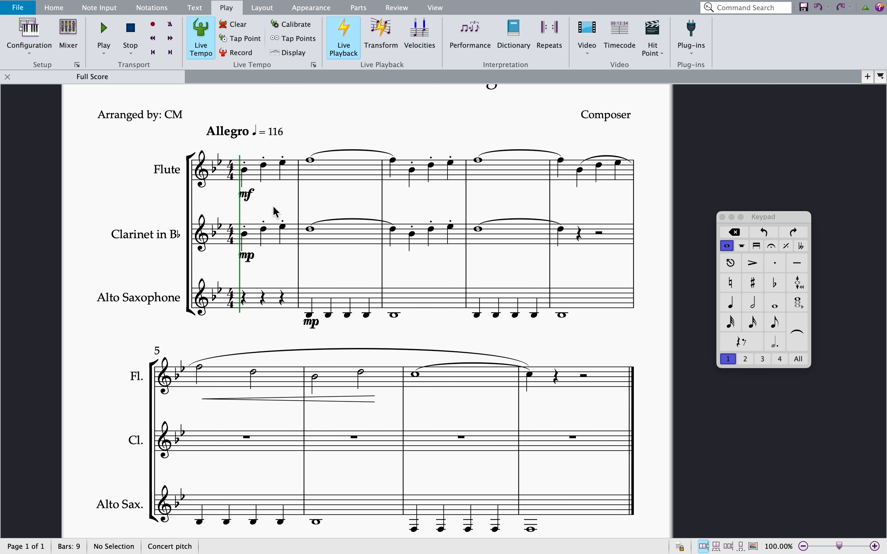
- Add staccato articulations to the four quarter notes in bar 1 of the alto saxophone
{"action": "left_click", "coordinate": [310, 315]}
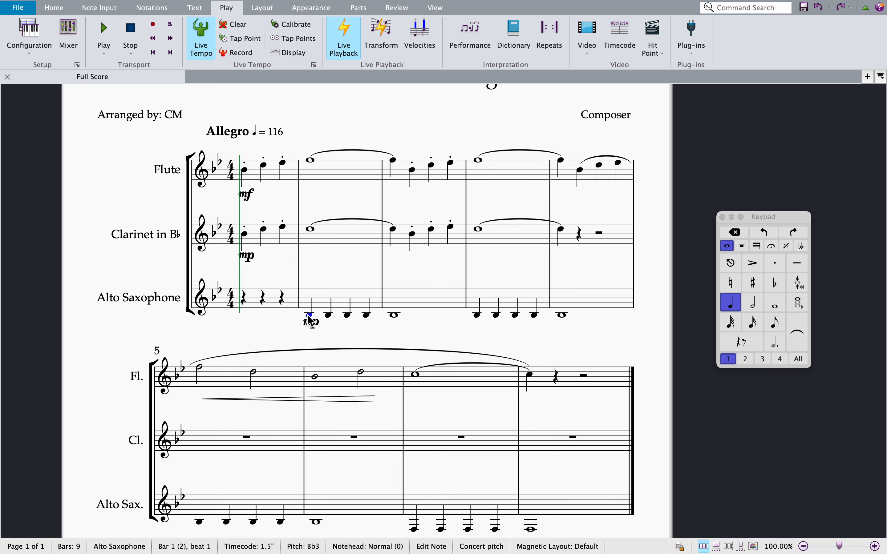
{"action": "key", "text": "shift+Right"}
{"action": "key", "text": "shift+Right"}
{"action": "key", "text": "shift+Right"}
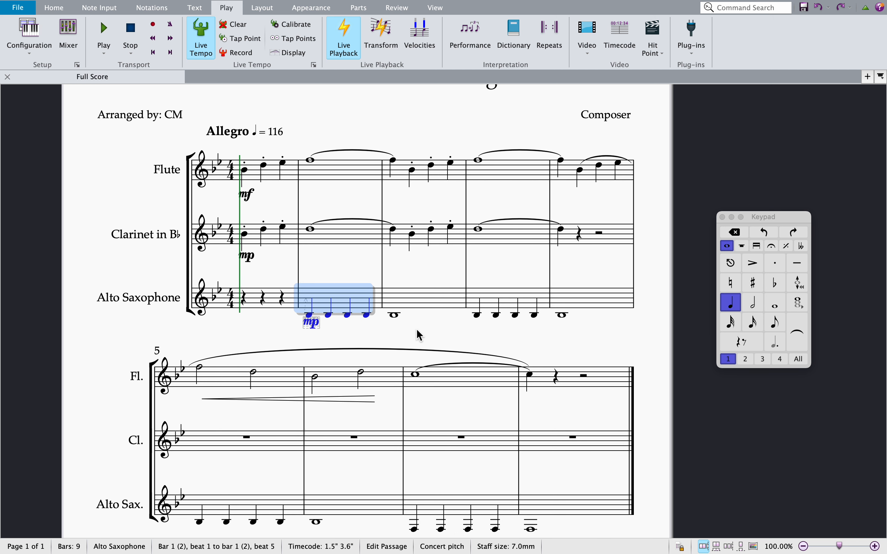
{"action": "left_click", "coordinate": [775, 263]}
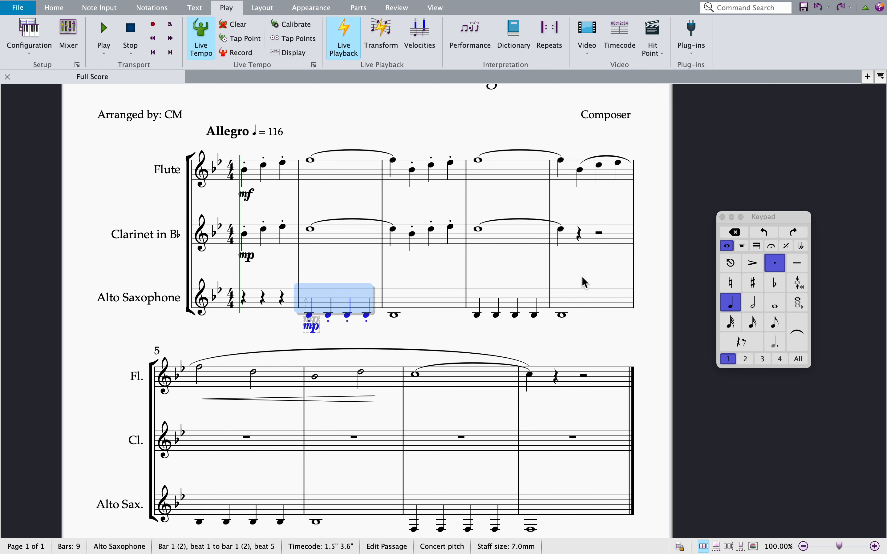
- Shorten the alto saxophone's whole note in bar 2 to a quarter note
{"action": "left_click", "coordinate": [394, 315]}
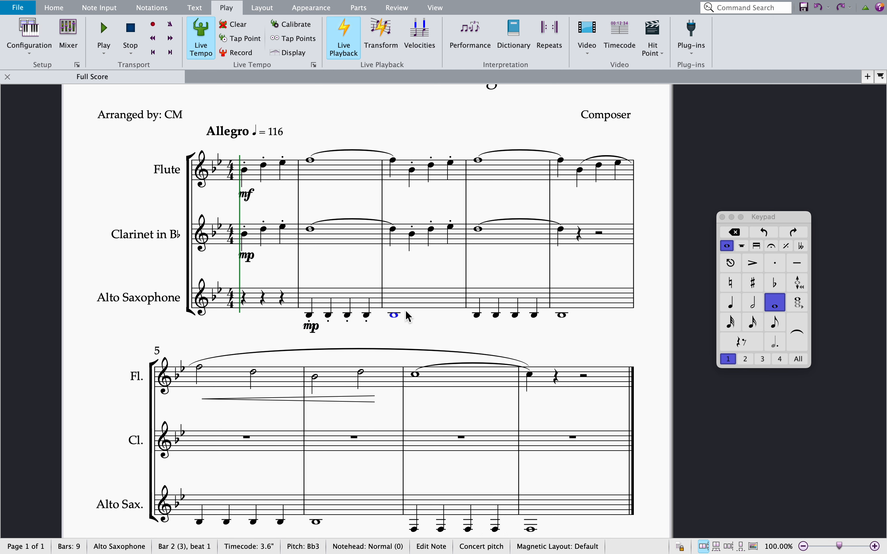
{"action": "left_click", "coordinate": [731, 303]}
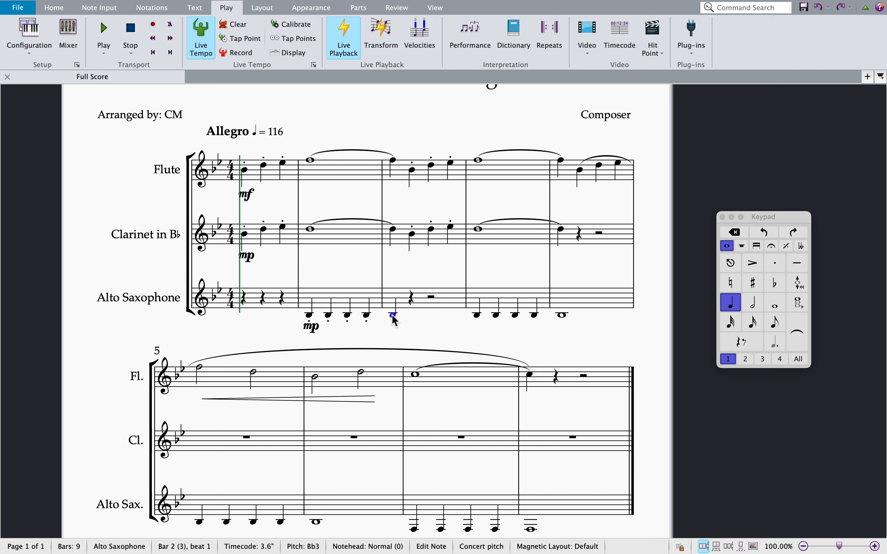
{"action": "key", "text": "Escape"}
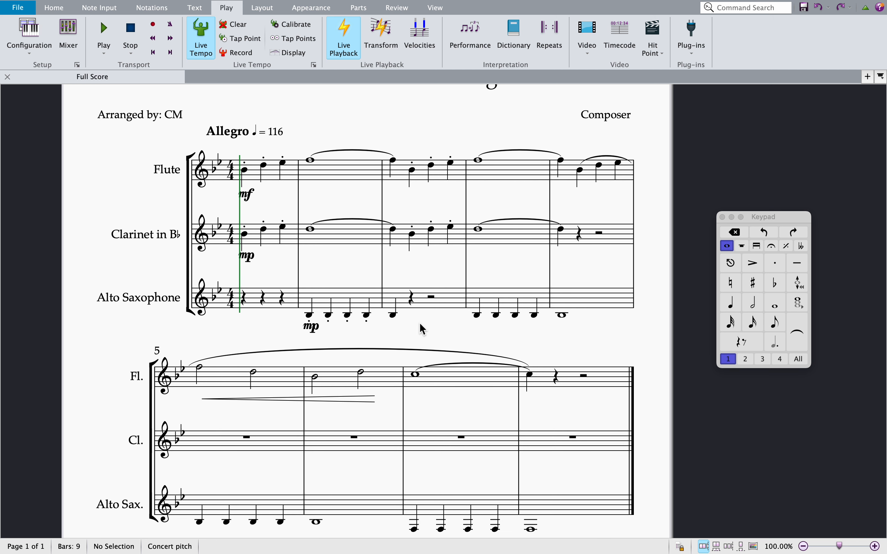
- Repeat the alto saxophone's bars 1 and 2 twice so the pattern replaces bars 3 to 6
{"action": "left_click", "coordinate": [338, 296]}
{"action": "key", "text": "shift+Right"}
{"action": "key", "text": "shift+Right"}
{"action": "key", "text": "shift+Right"}
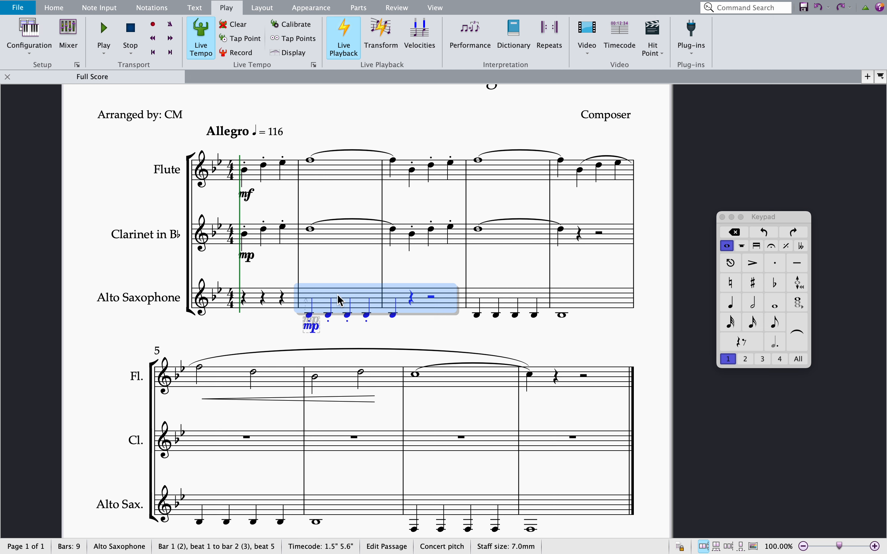
{"action": "key", "text": "r"}
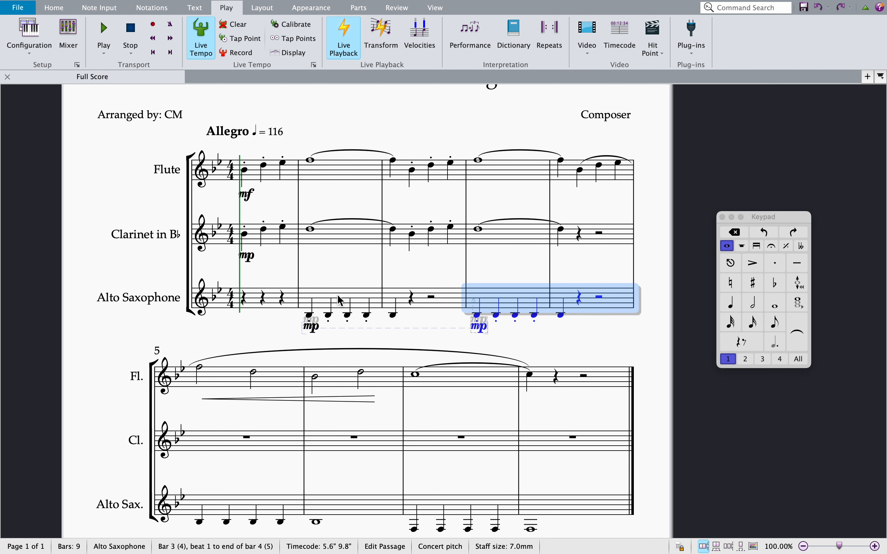
{"action": "key", "text": "r"}
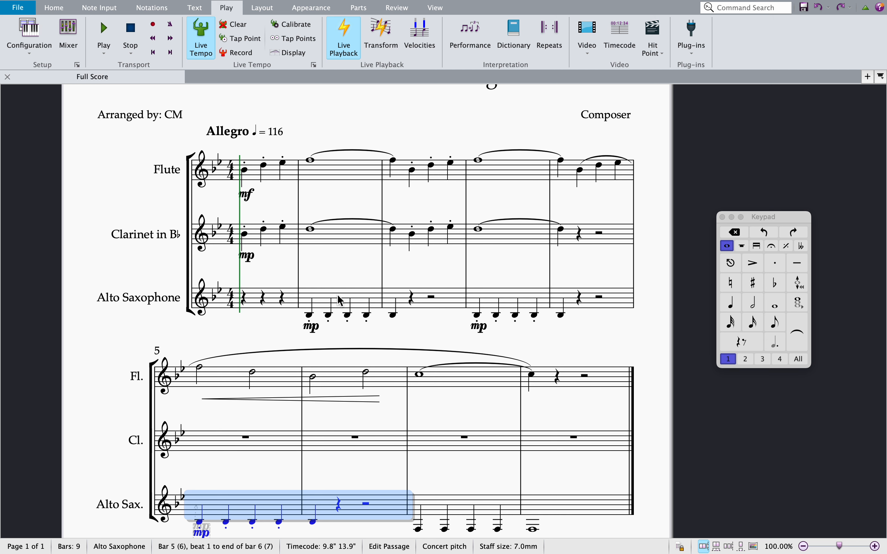
{"action": "left_click", "coordinate": [616, 331]}
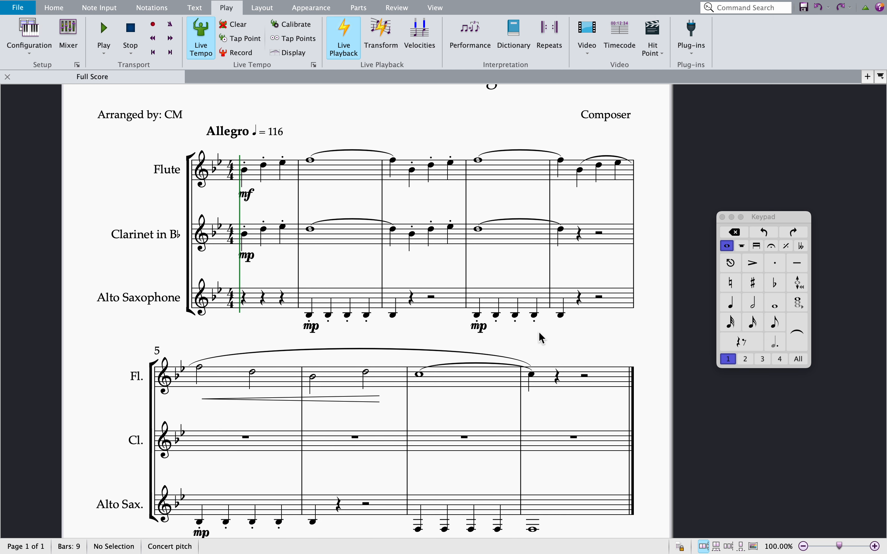
- Delete the duplicated mp dynamics under the alto saxophone in bars 3 and 5
{"action": "double_click", "coordinate": [483, 330]}
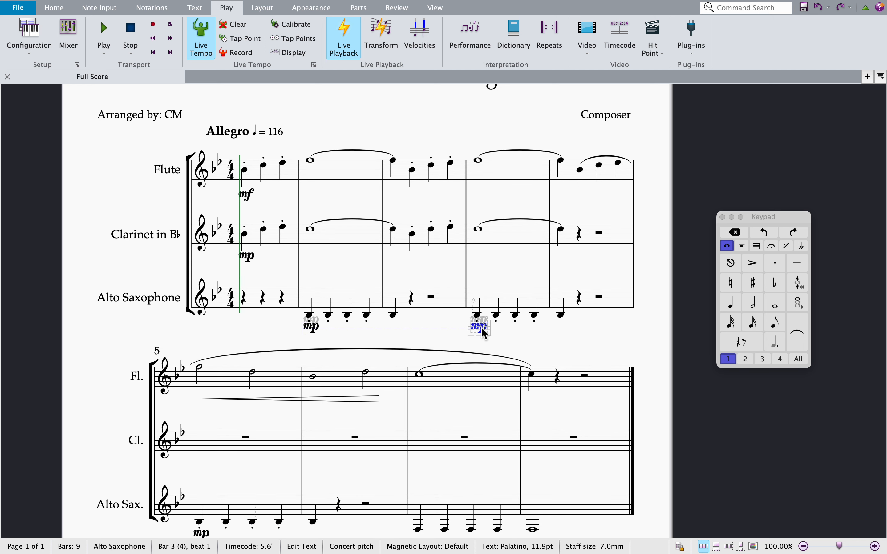
{"action": "key", "text": "Delete"}
{"action": "left_click", "coordinate": [561, 343]}
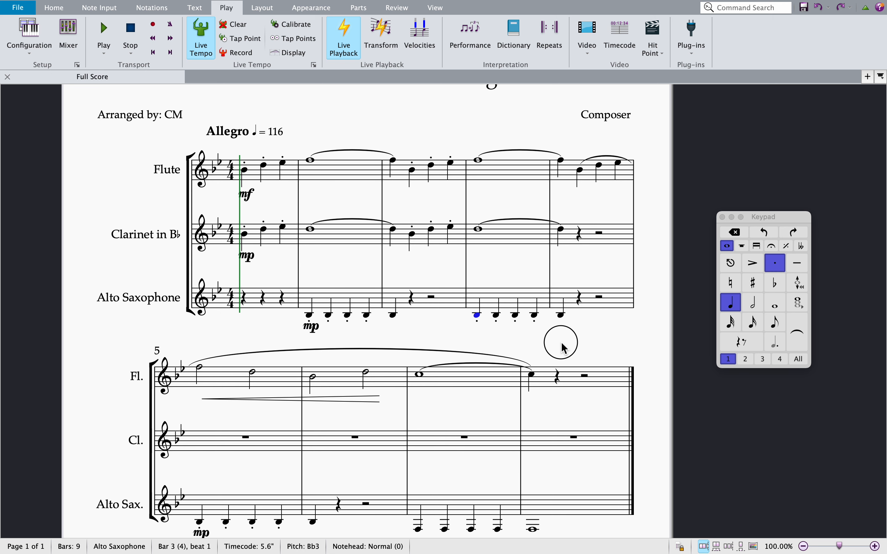
{"action": "scroll", "coordinate": [329, 475], "scroll_direction": "down", "scroll_amount": 3}
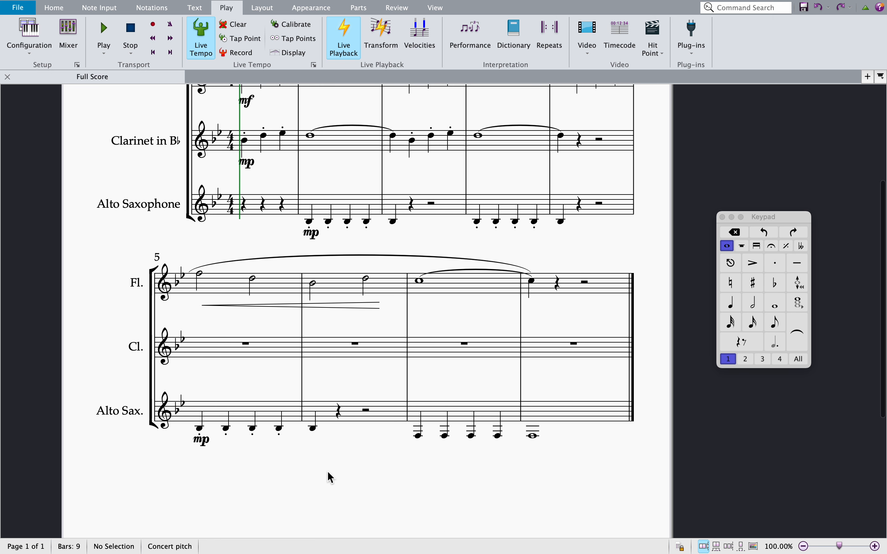
{"action": "double_click", "coordinate": [202, 439]}
{"action": "key", "text": "Escape"}
{"action": "key", "text": "Delete"}
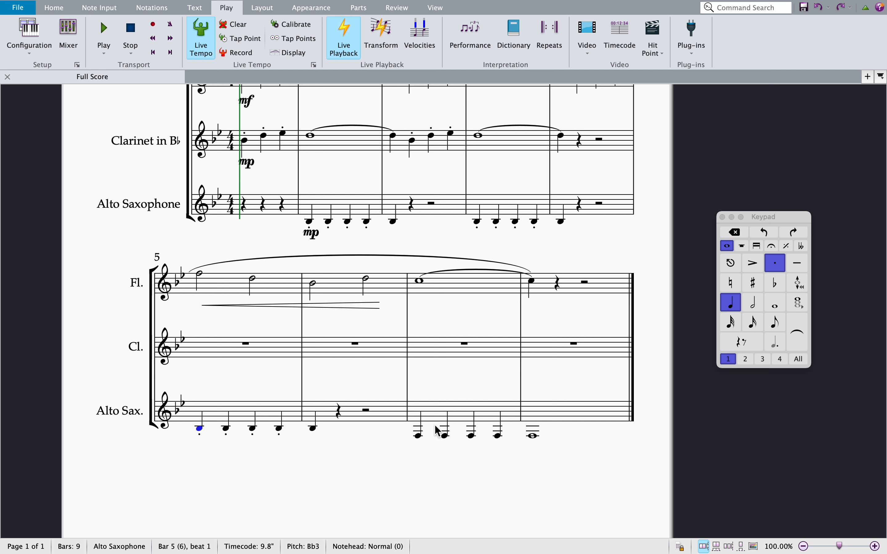
- Add staccato articulations to the four low F quarter notes in bar 7 of the alto saxophone
{"action": "left_click", "coordinate": [418, 436]}
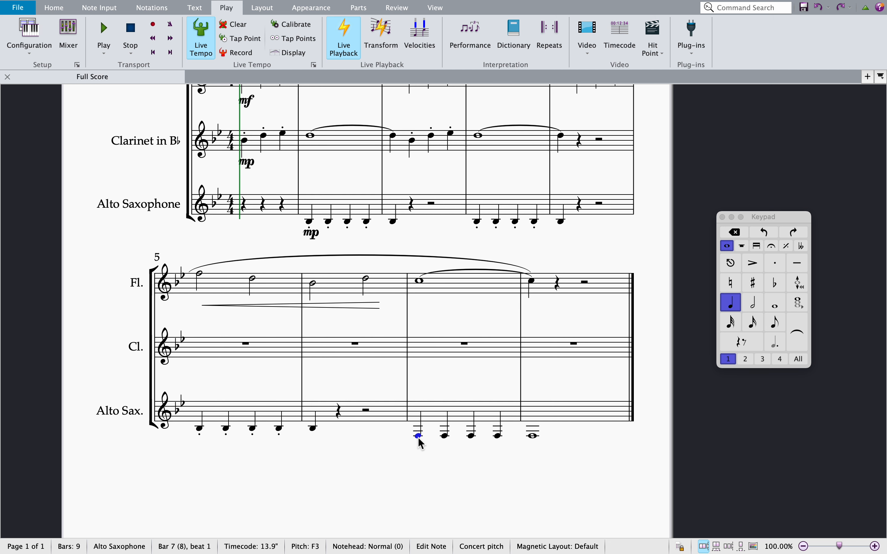
{"action": "key", "text": "shift+Right"}
{"action": "key", "text": "shift+Right"}
{"action": "key", "text": "shift+Right"}
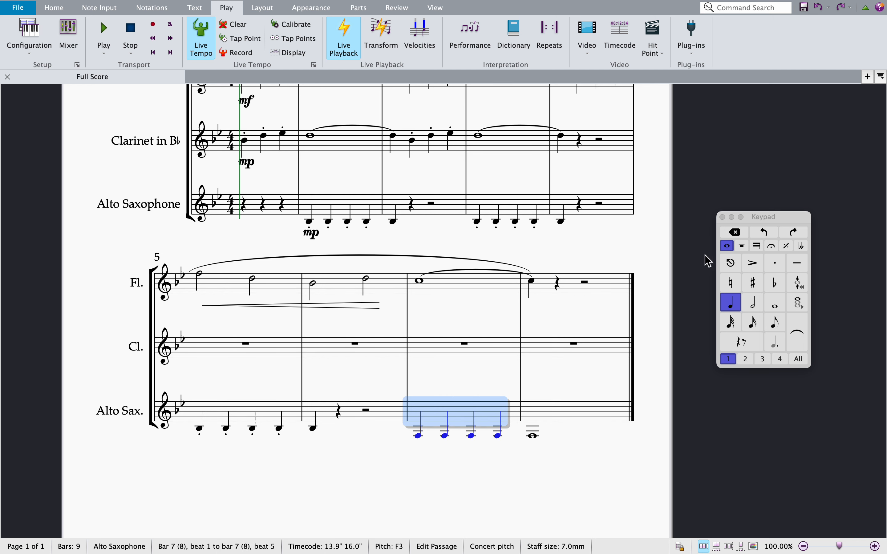
{"action": "left_click", "coordinate": [776, 263]}
{"action": "left_click", "coordinate": [511, 473]}
- Play back the whole score from the beginning to check the alto saxophone's new articulations
{"action": "scroll", "coordinate": [320, 262], "scroll_direction": "up", "scroll_amount": 5}
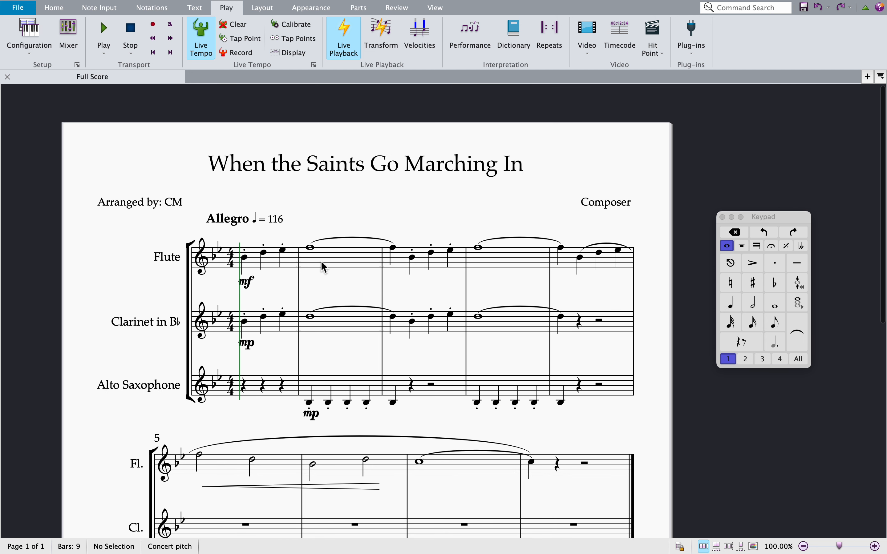
{"action": "scroll", "coordinate": [322, 264], "scroll_direction": "down", "scroll_amount": 3}
{"action": "scroll", "coordinate": [323, 264], "scroll_direction": "up", "scroll_amount": 2}
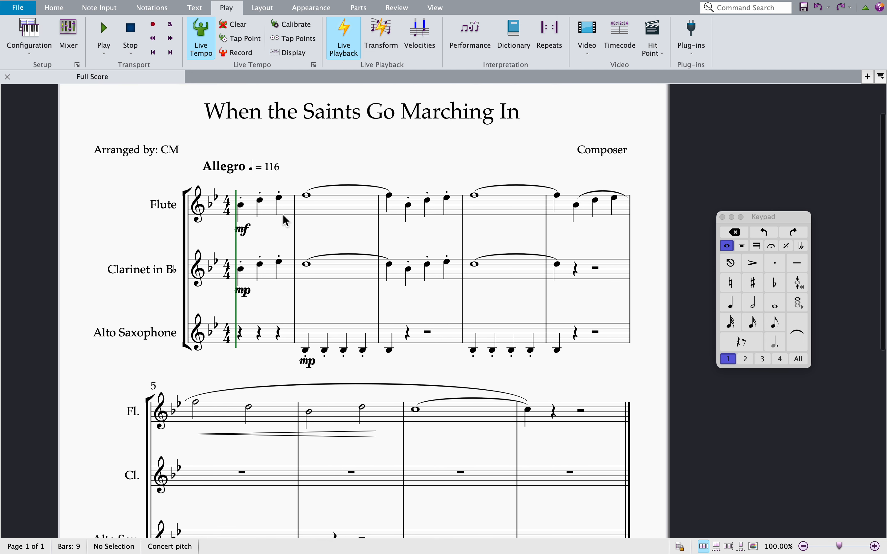
{"action": "left_click", "coordinate": [105, 36]}
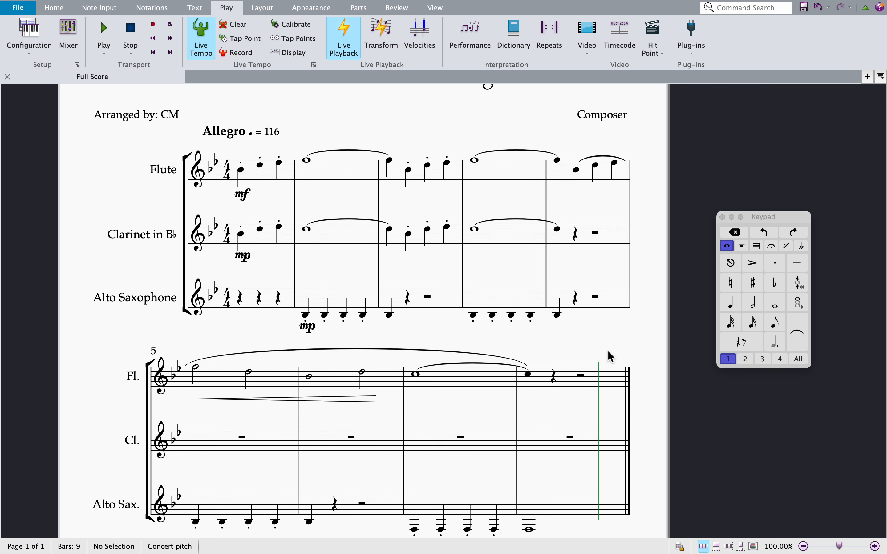
- Add four empty bars at the end of the score, after bar 8
{"action": "scroll", "coordinate": [612, 358], "scroll_direction": "down", "scroll_amount": 3}
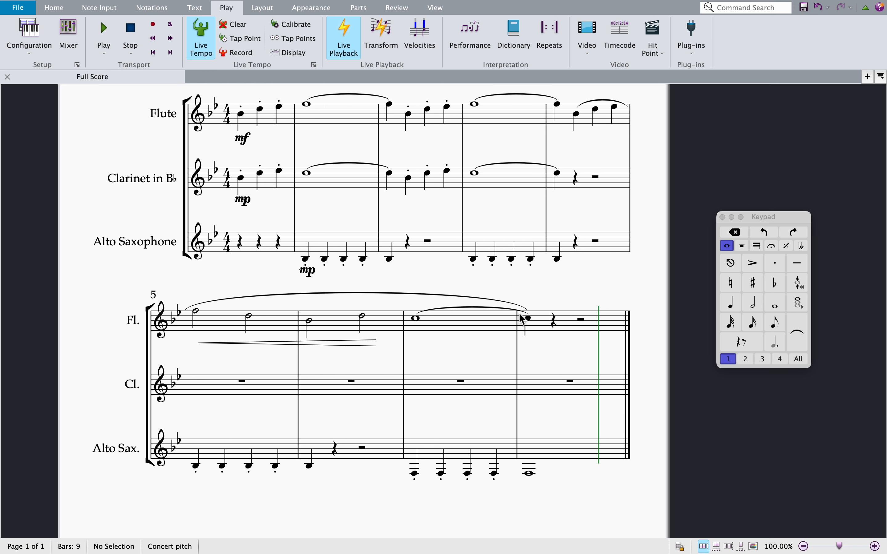
{"action": "left_click", "coordinate": [619, 327]}
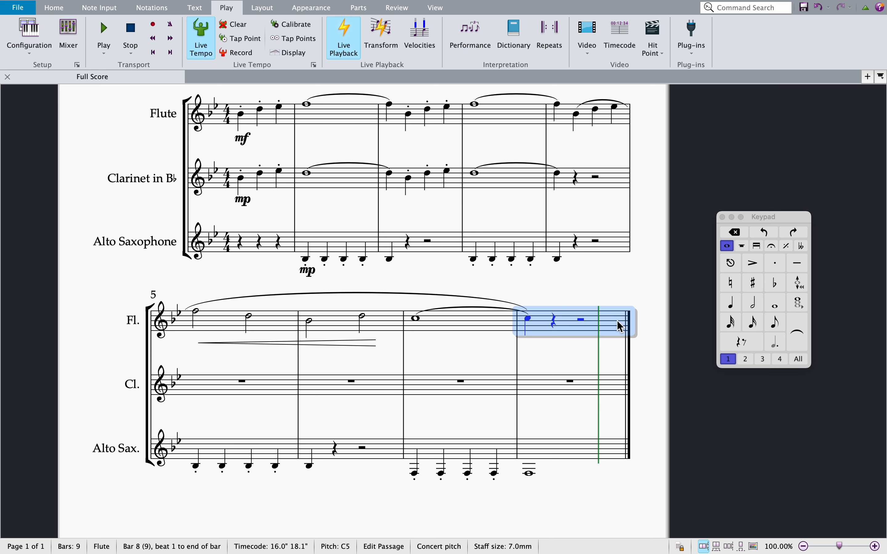
{"action": "key", "text": "super+b"}
{"action": "key", "text": "super+b"}
{"action": "key", "text": "super+b"}
{"action": "key", "text": "super+b"}
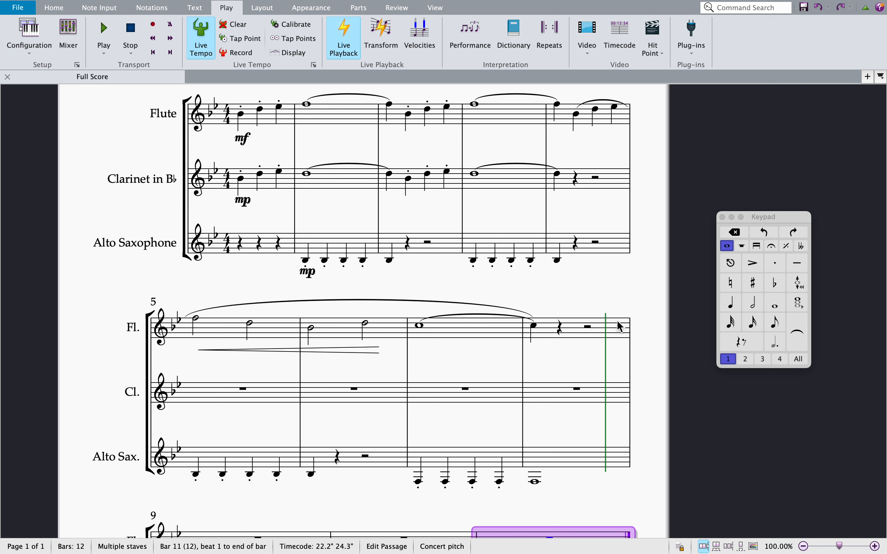
{"action": "scroll", "coordinate": [620, 326], "scroll_direction": "down", "scroll_amount": 10}
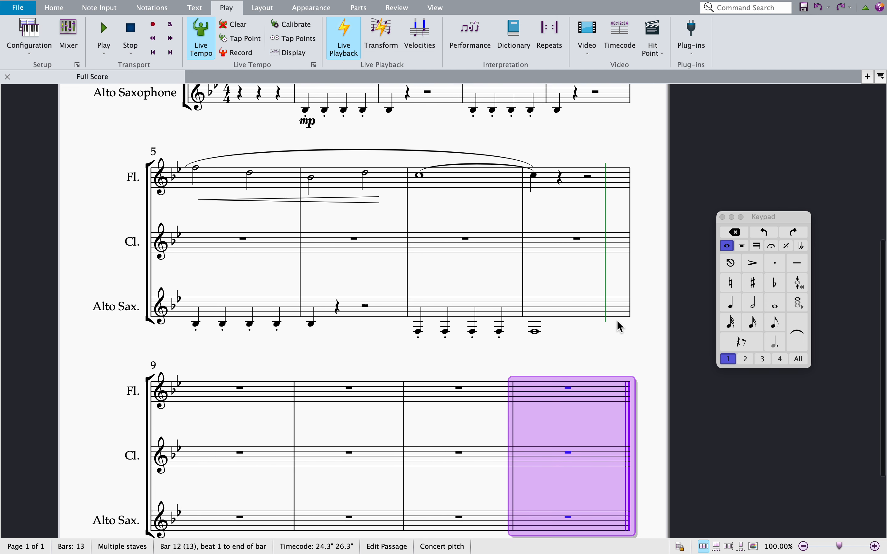
{"action": "key", "text": "Escape"}
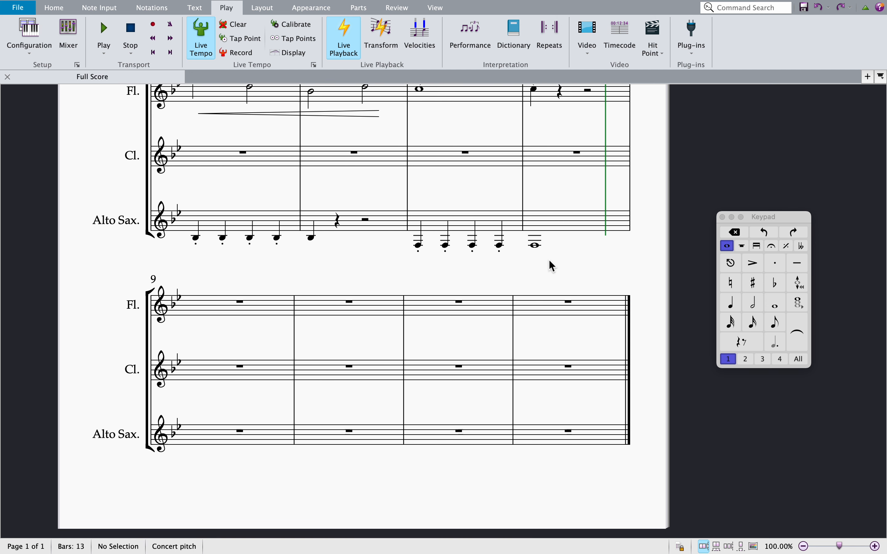
{"action": "scroll", "coordinate": [549, 264], "scroll_direction": "up", "scroll_amount": 10}
{"action": "scroll", "coordinate": [552, 266], "scroll_direction": "up", "scroll_amount": 3}
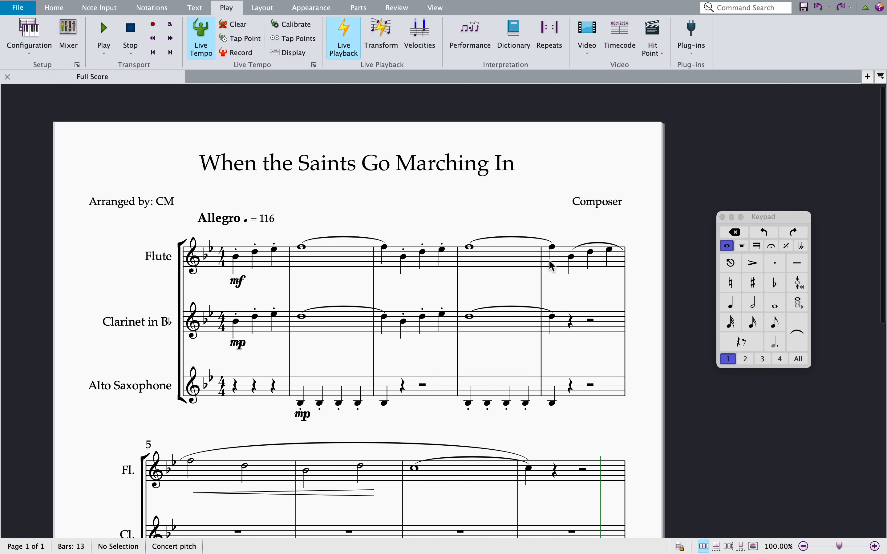